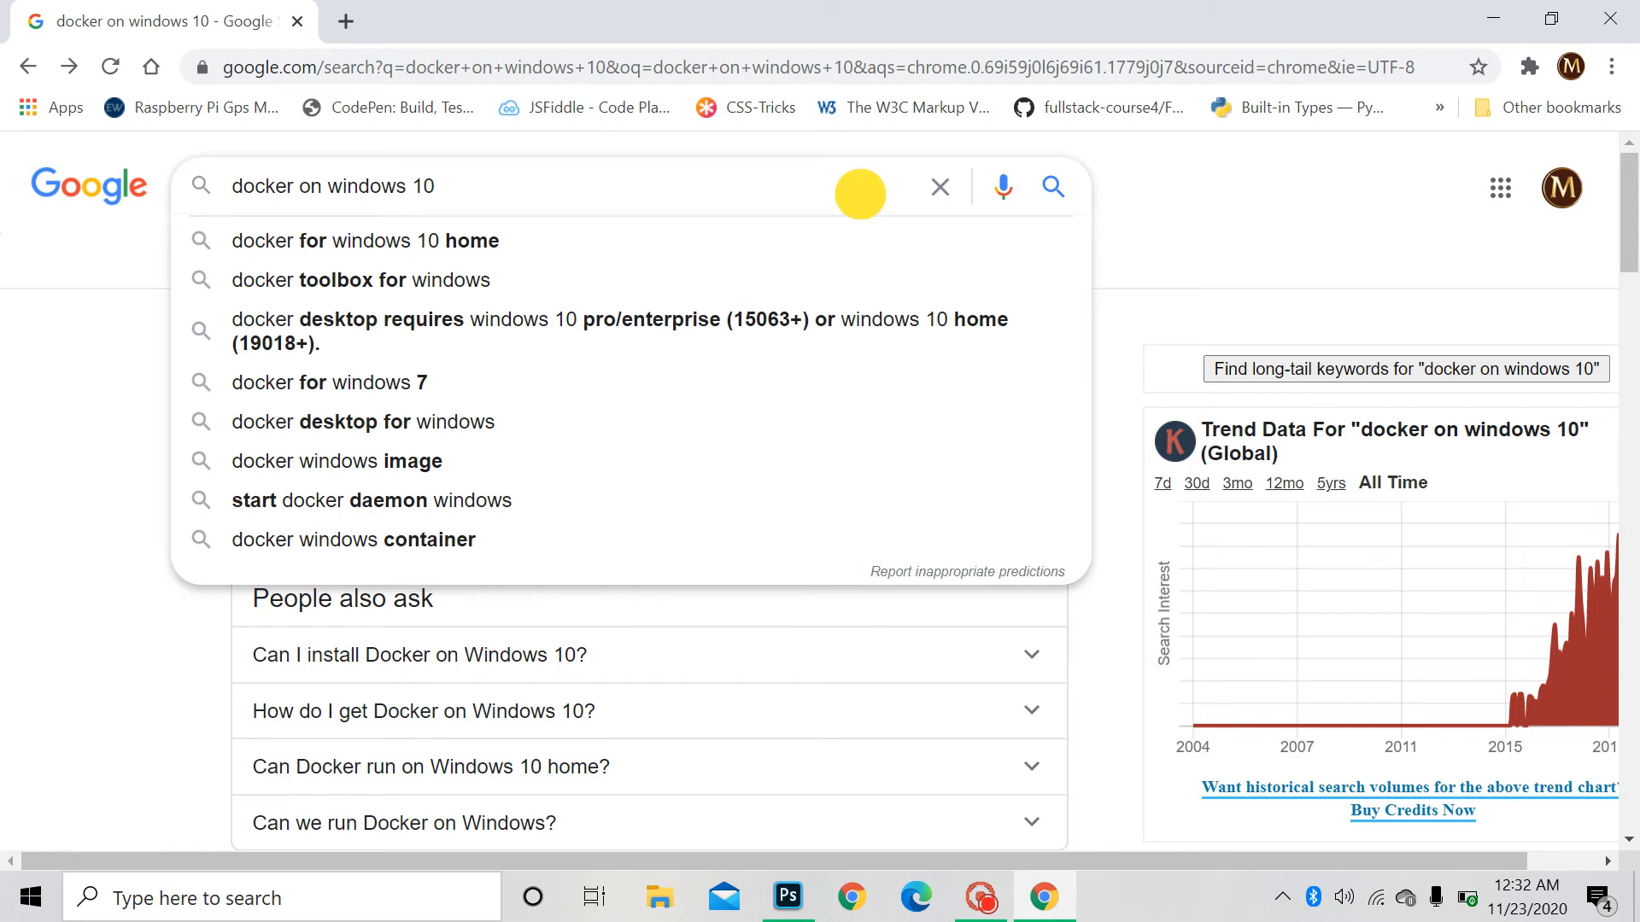
# Step: Open the Docker documentation page on installing Docker Desktop on Windows from the search results and highlight the Windows 10 editions it covers
pyautogui.click(1161, 205)
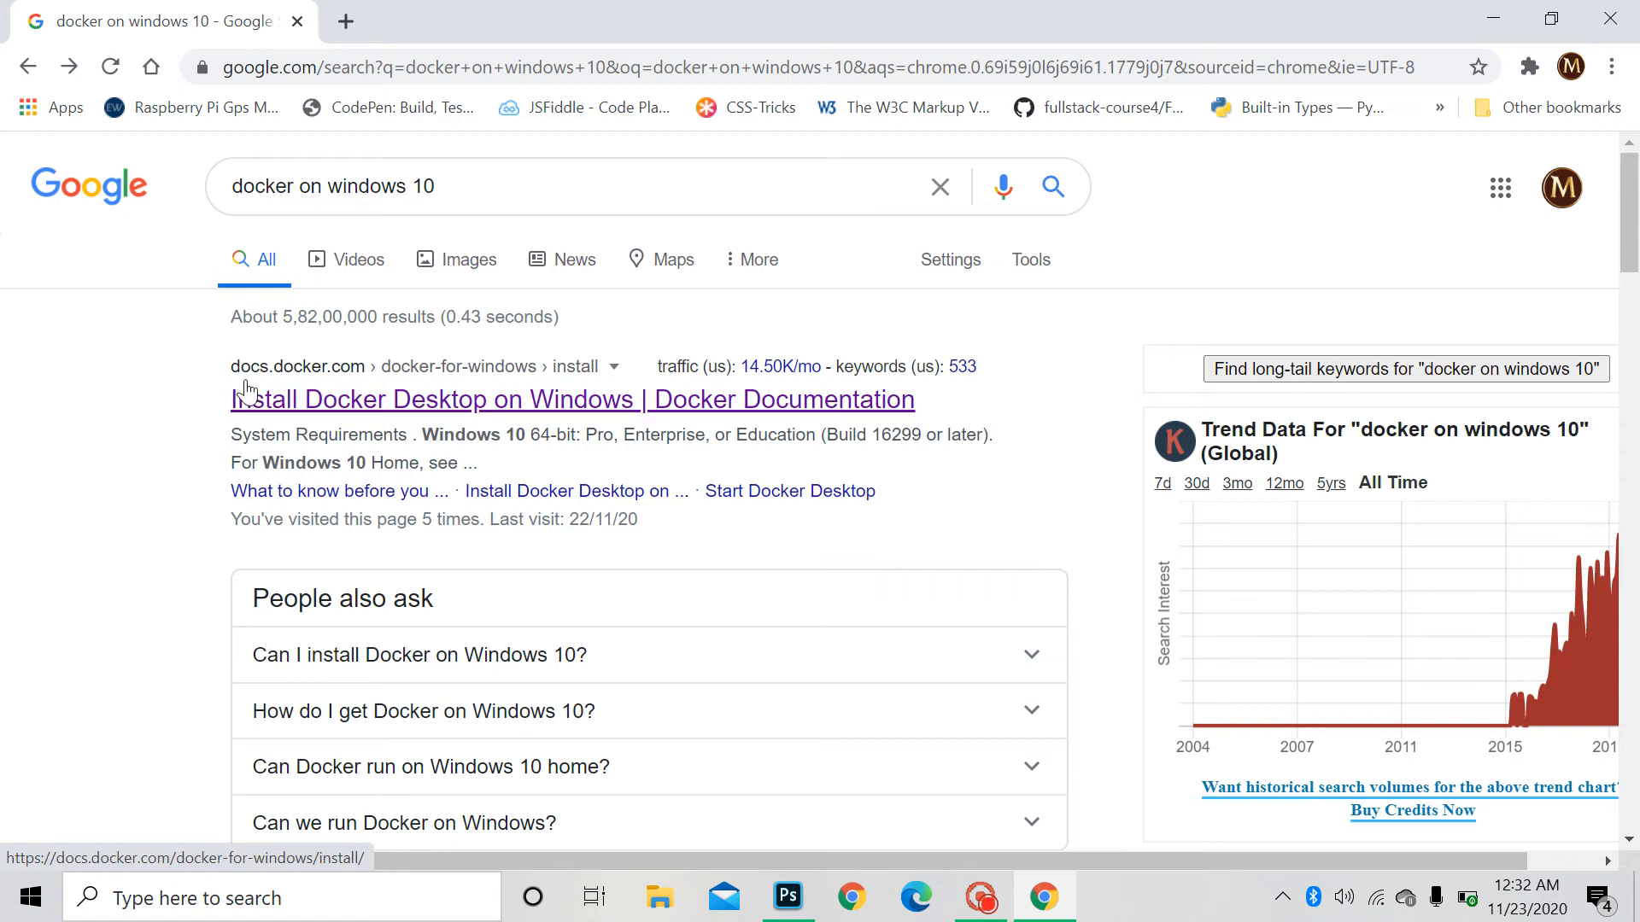
pyautogui.click(379, 405)
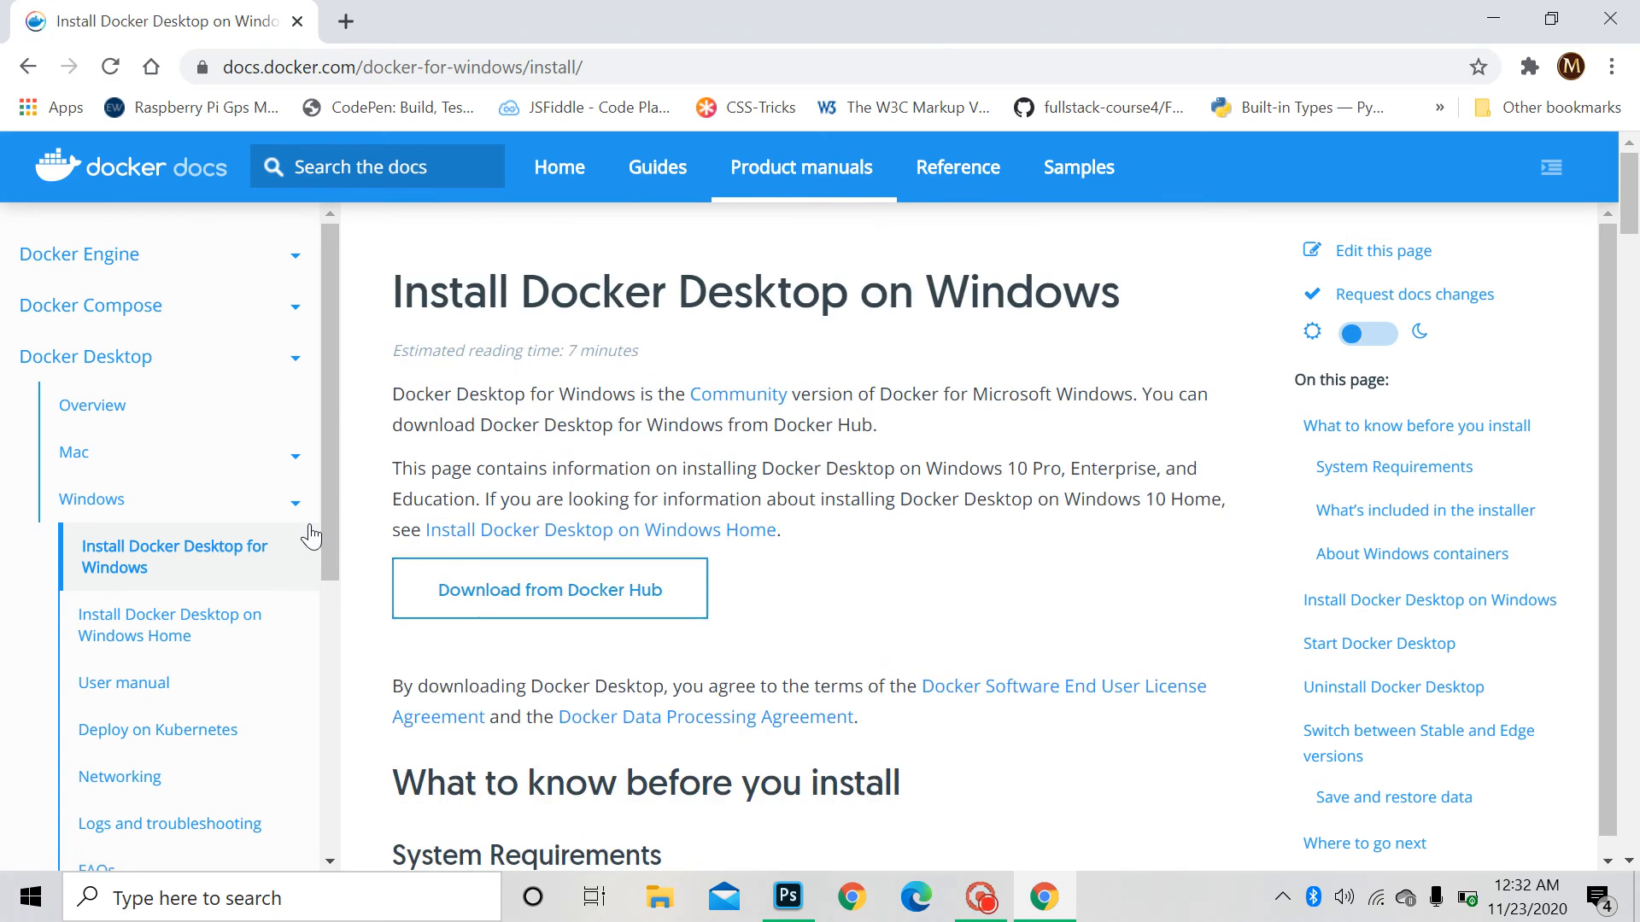
pyautogui.moveTo(500, 499); pyautogui.dragTo(1006, 472)
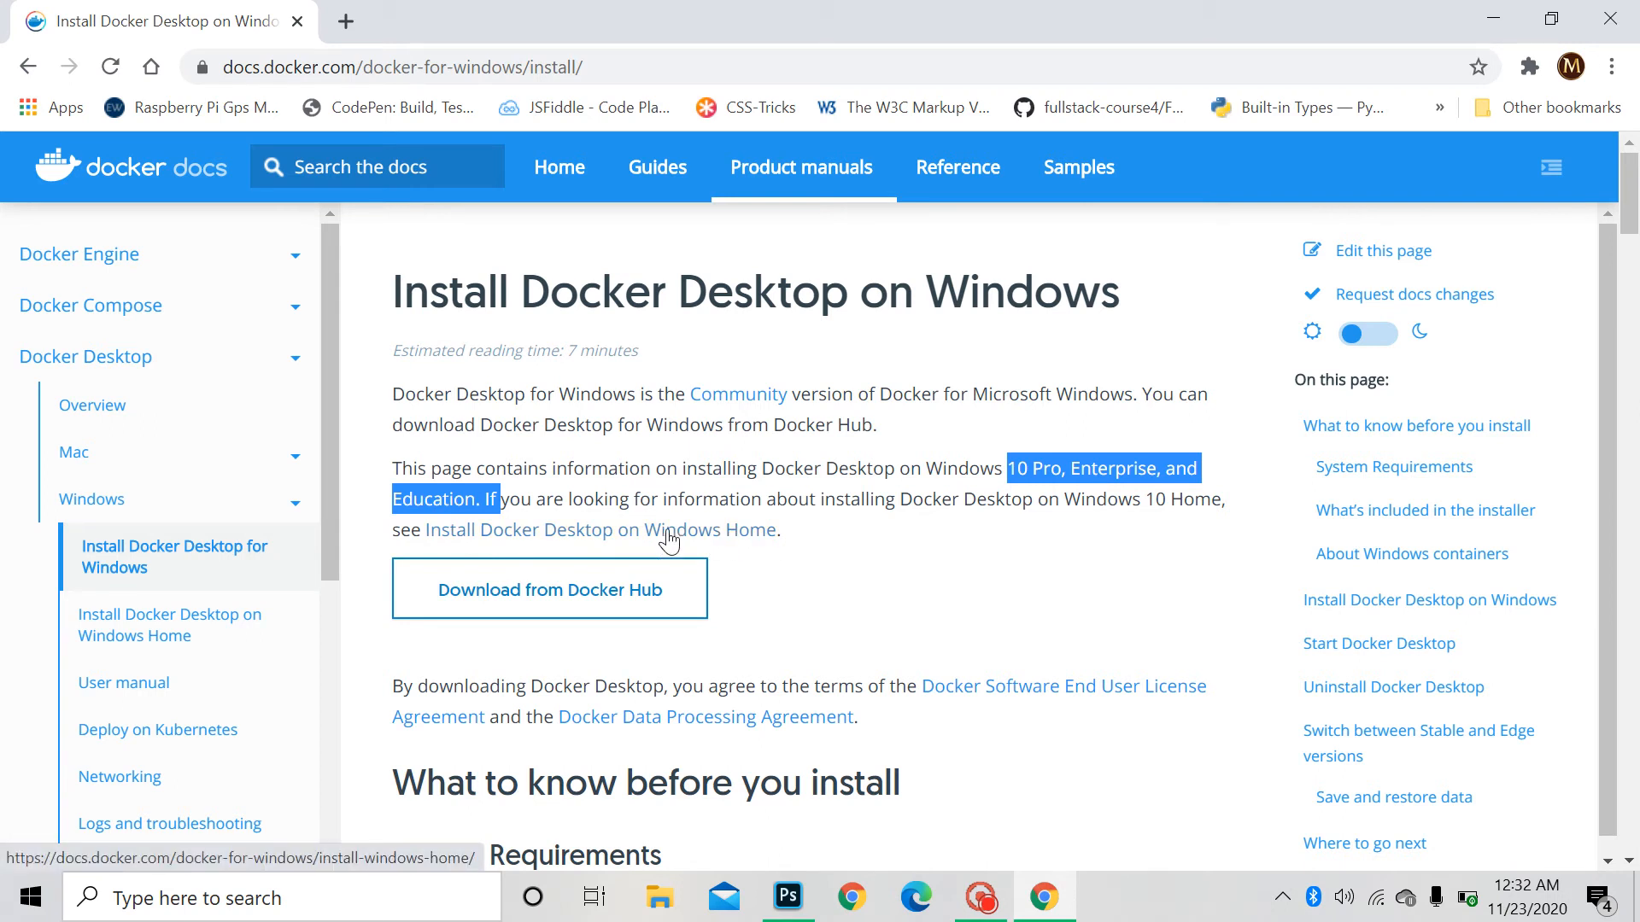
# Step: Check the installed Windows edition and build by running winver, and close the version information
pyautogui.click(357, 901)
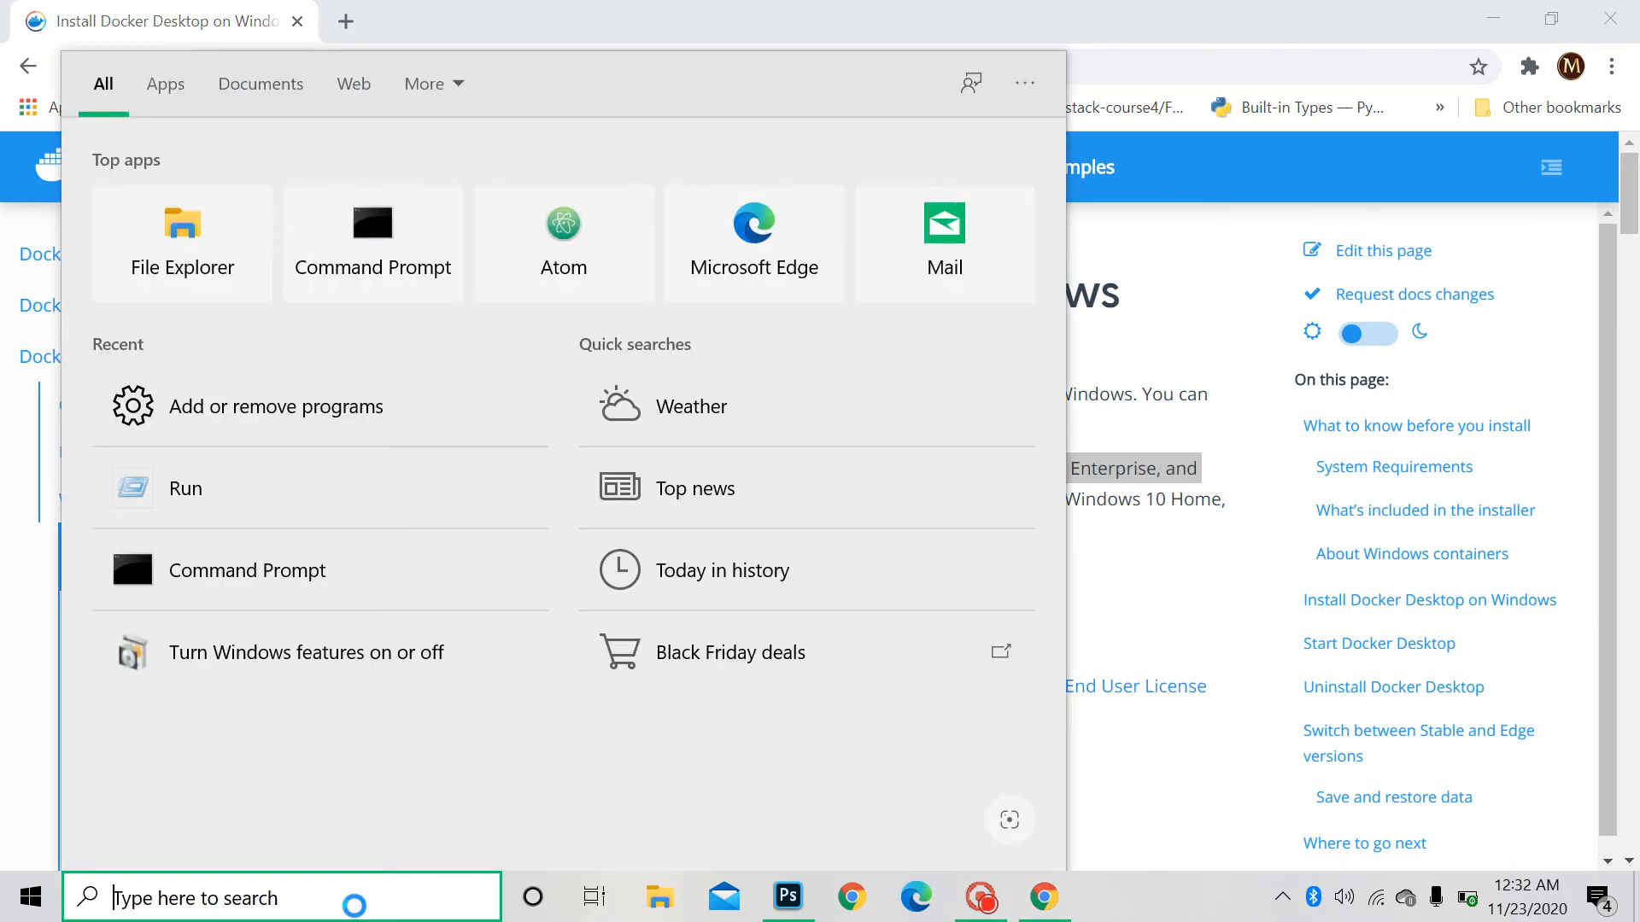
pyautogui.write('ru')
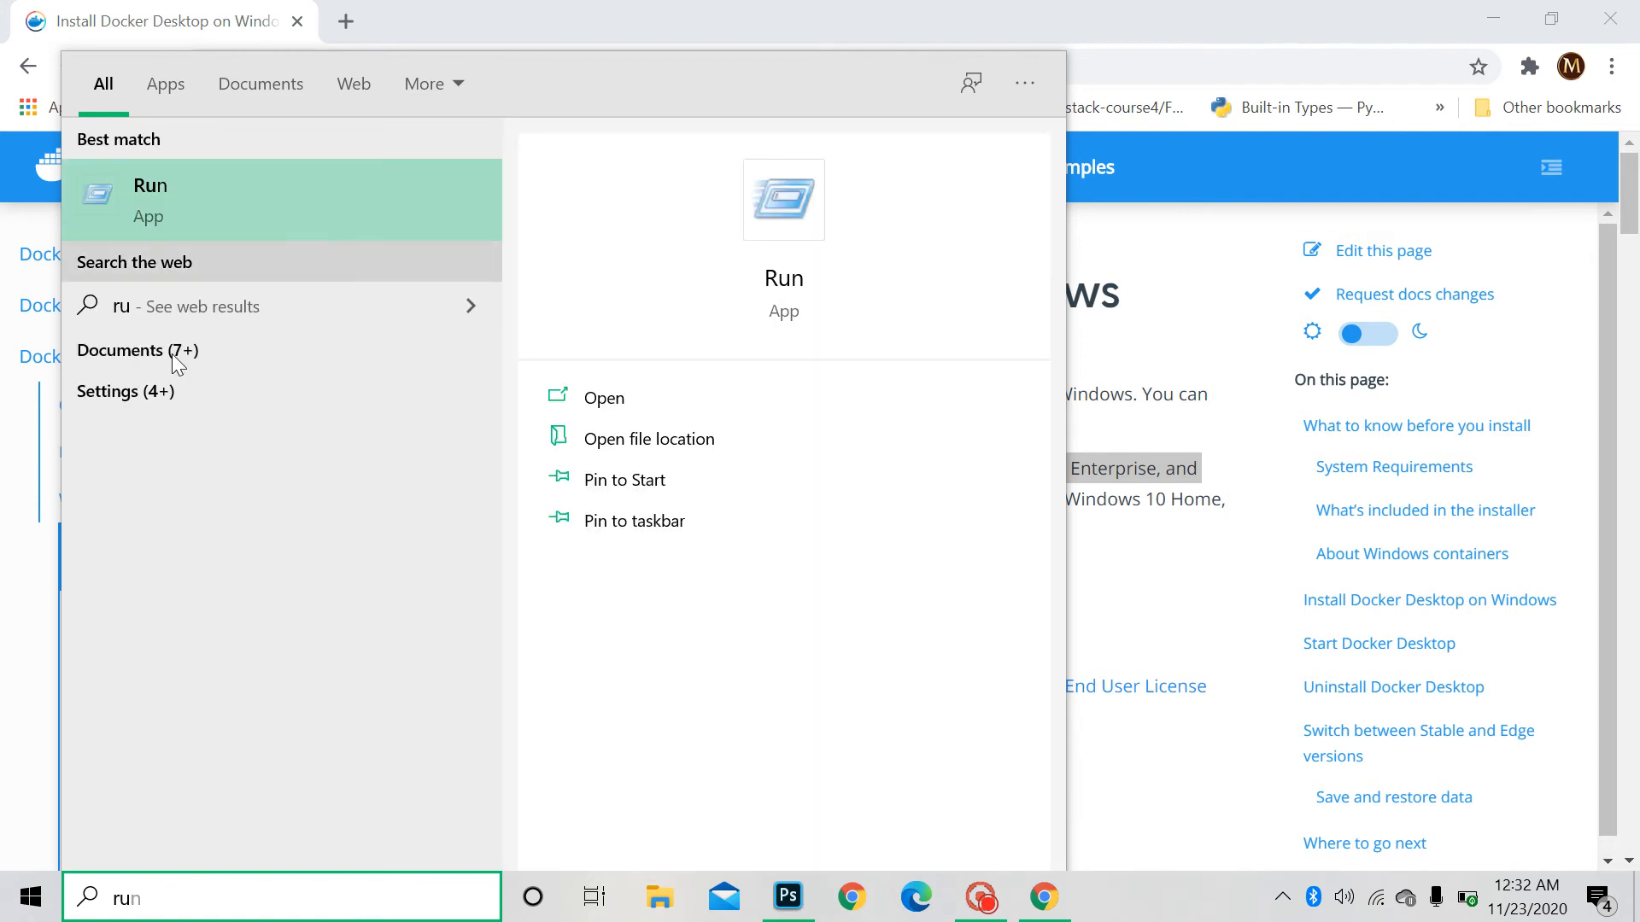
pyautogui.click(208, 191)
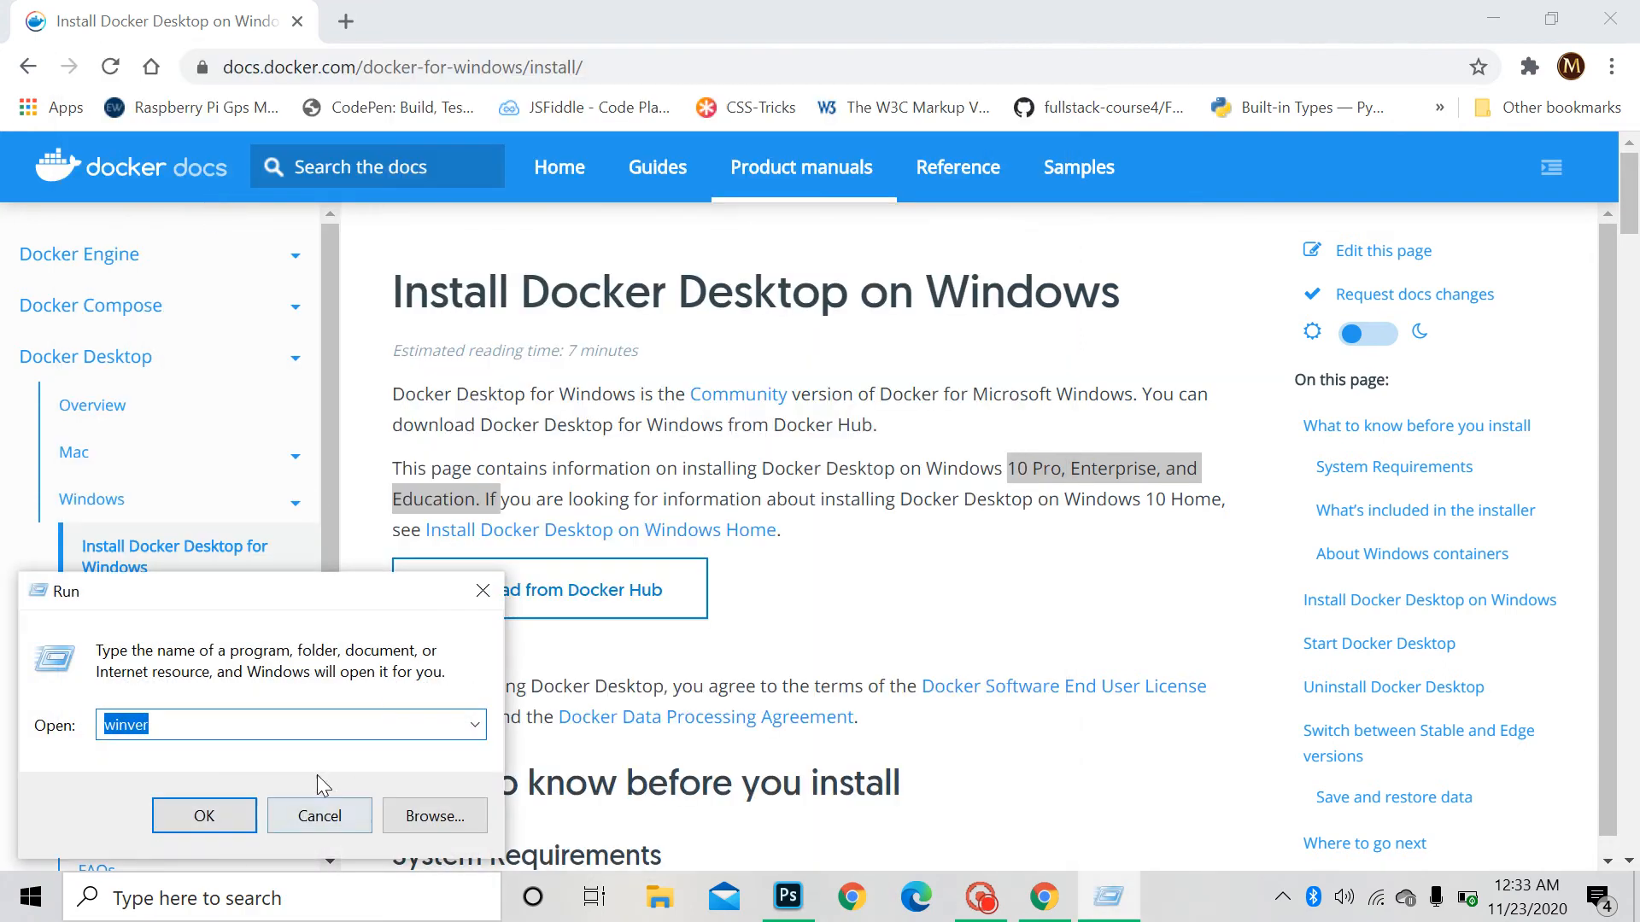
pyautogui.click(224, 725)
pyautogui.click(204, 815)
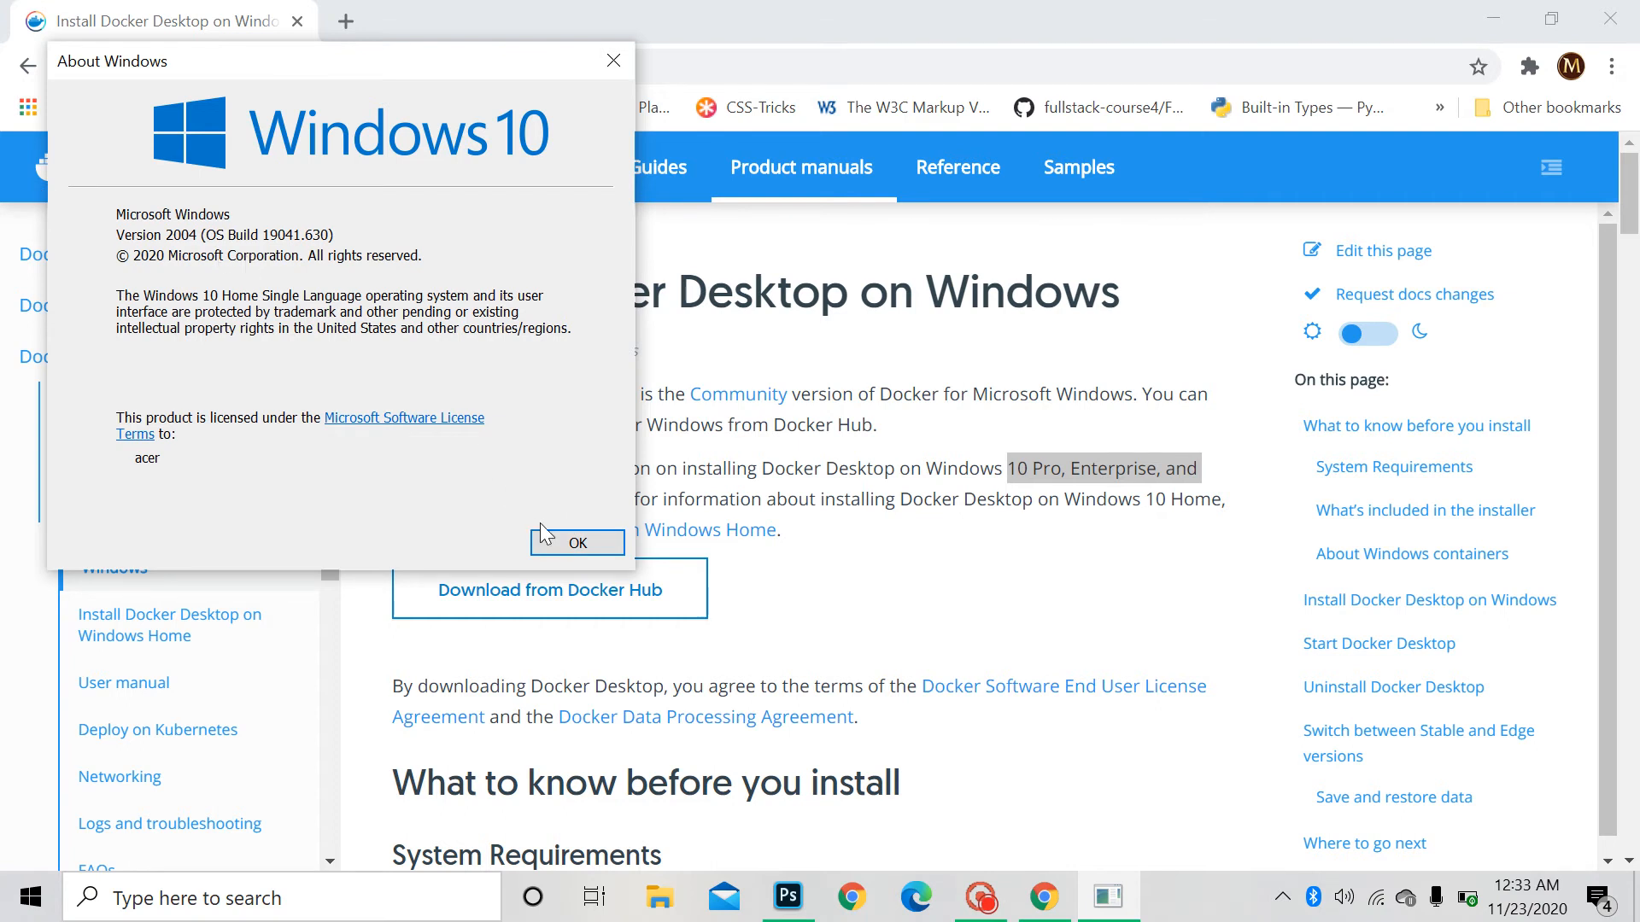
pyautogui.click(558, 547)
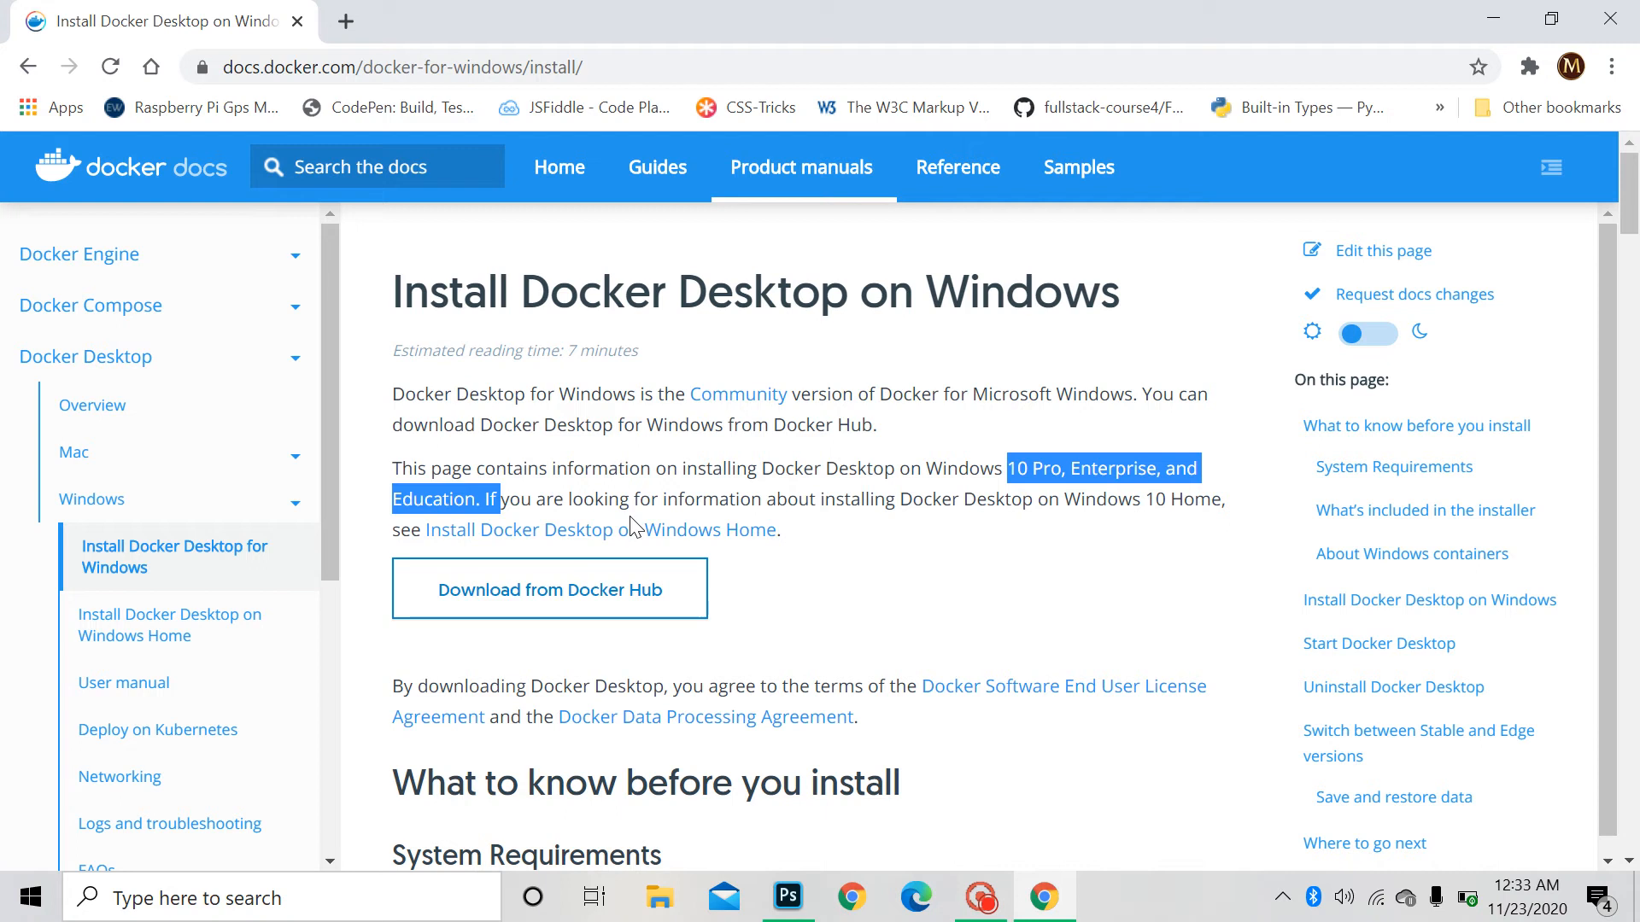
# Step: Download Docker Desktop Installer from the Windows Home install page into the desktop's Google folder and pause the download
pyautogui.click(630, 531)
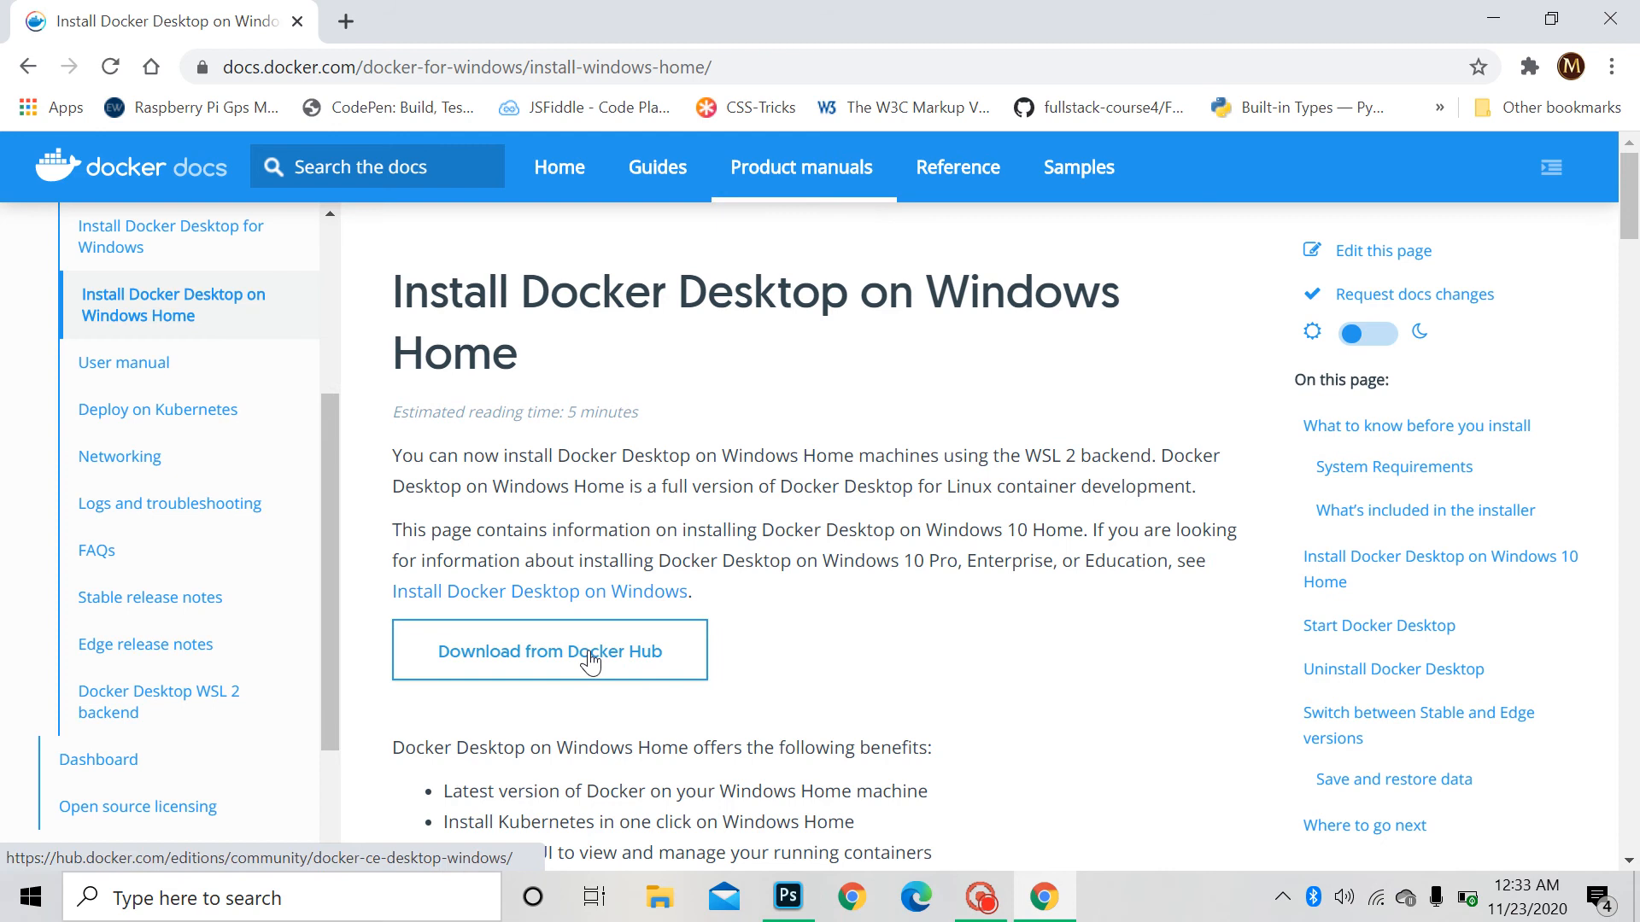
pyautogui.click(589, 659)
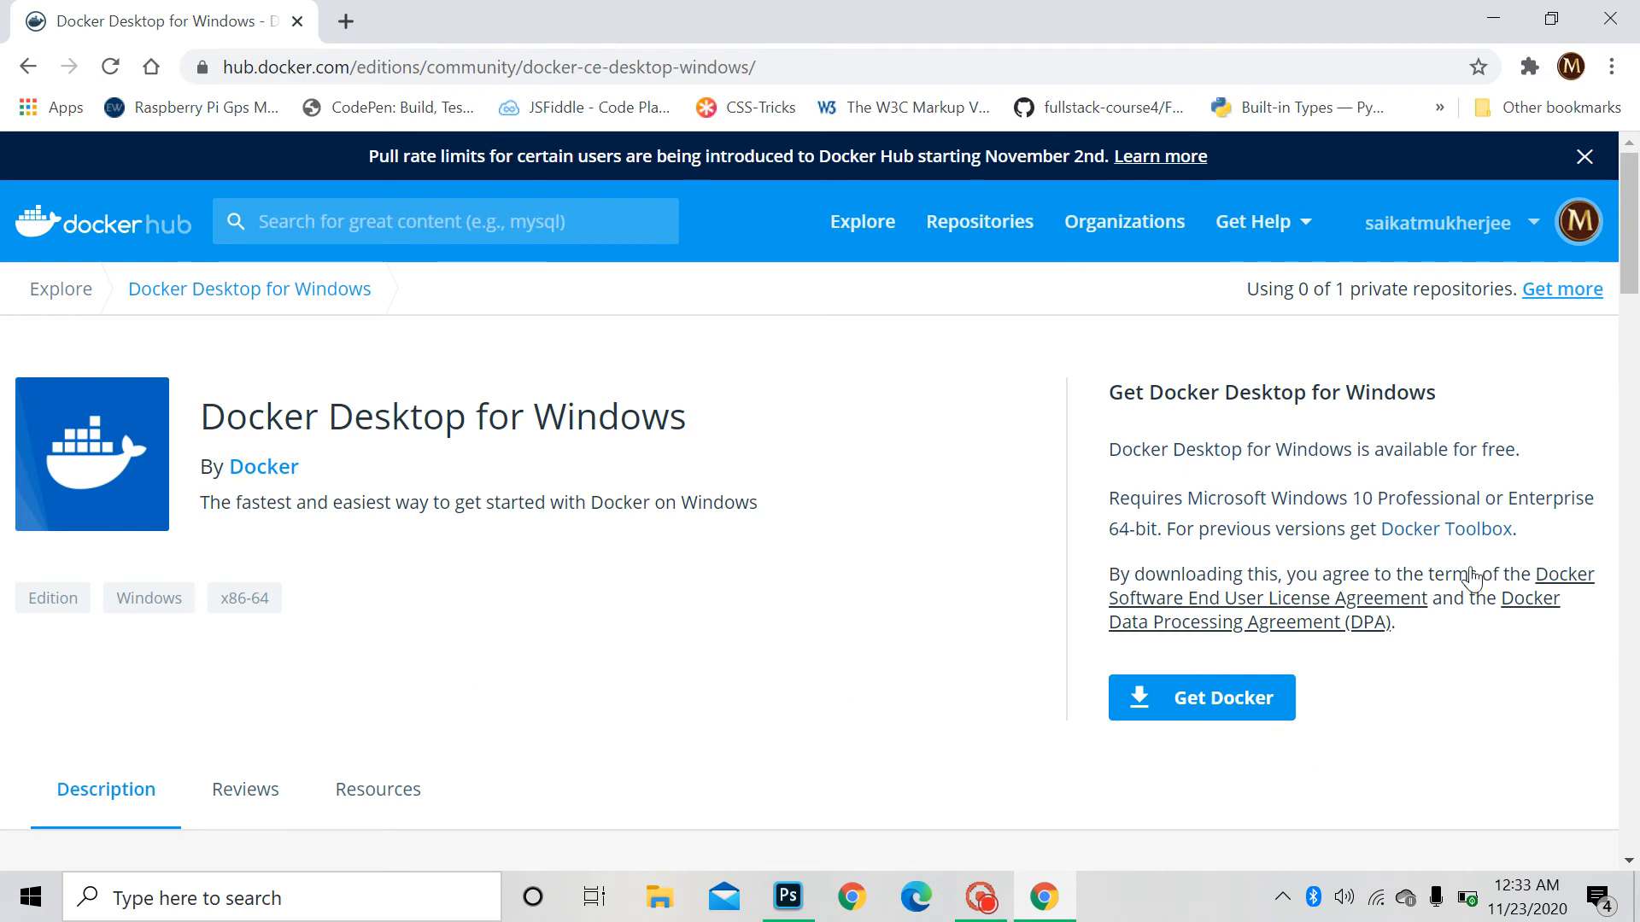
pyautogui.click(1231, 709)
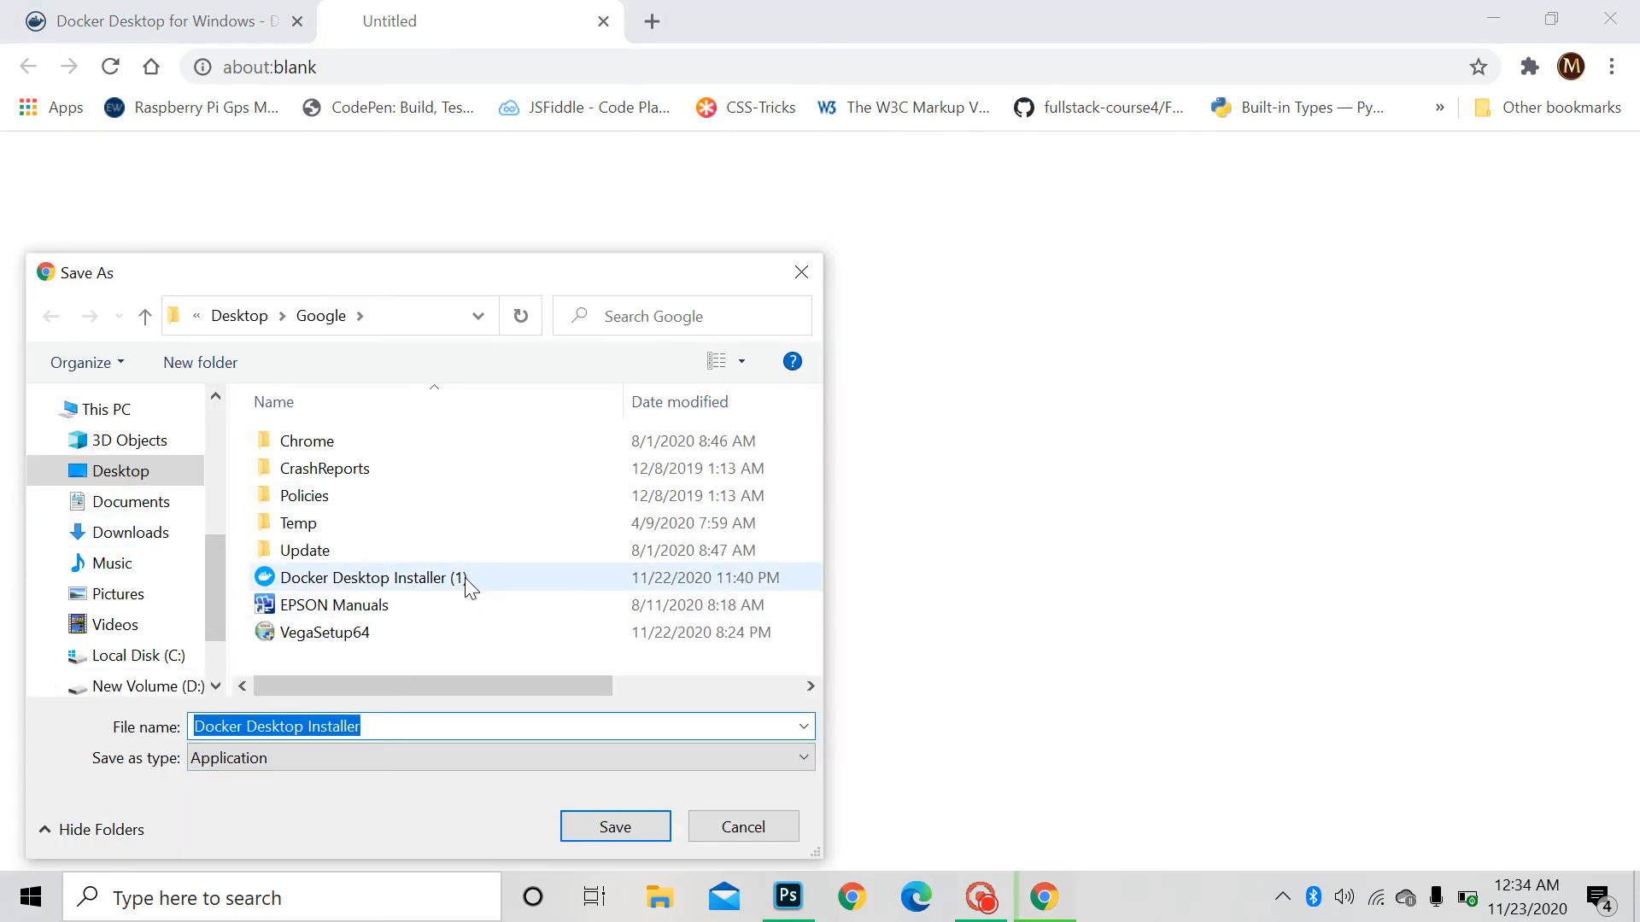
pyautogui.click(616, 827)
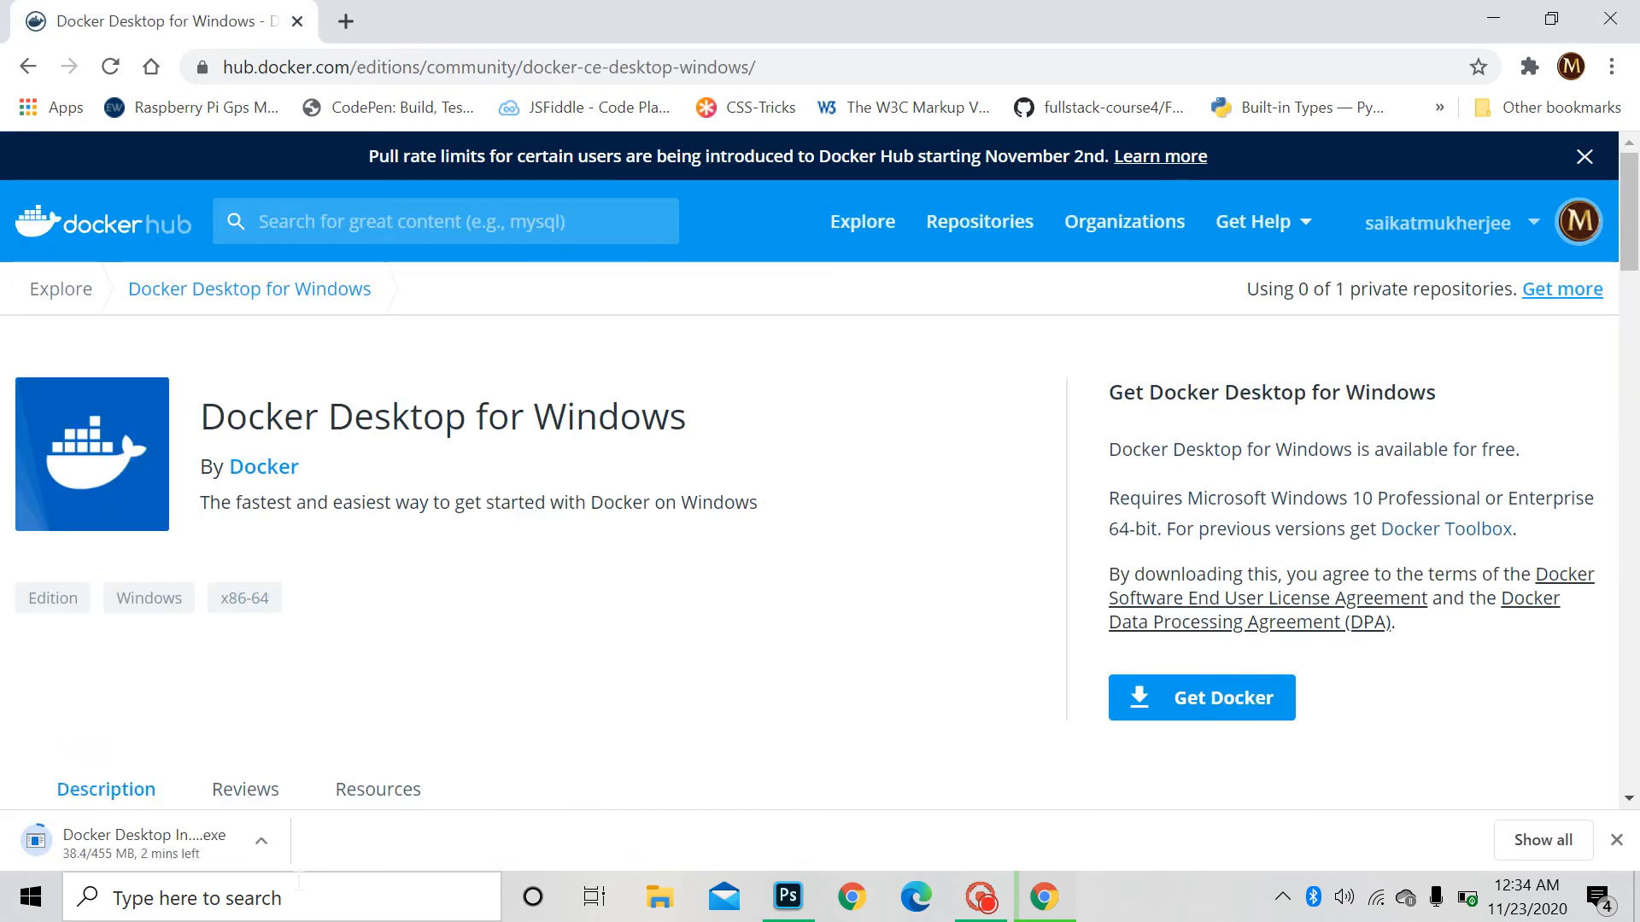
pyautogui.click(262, 844)
pyautogui.click(323, 724)
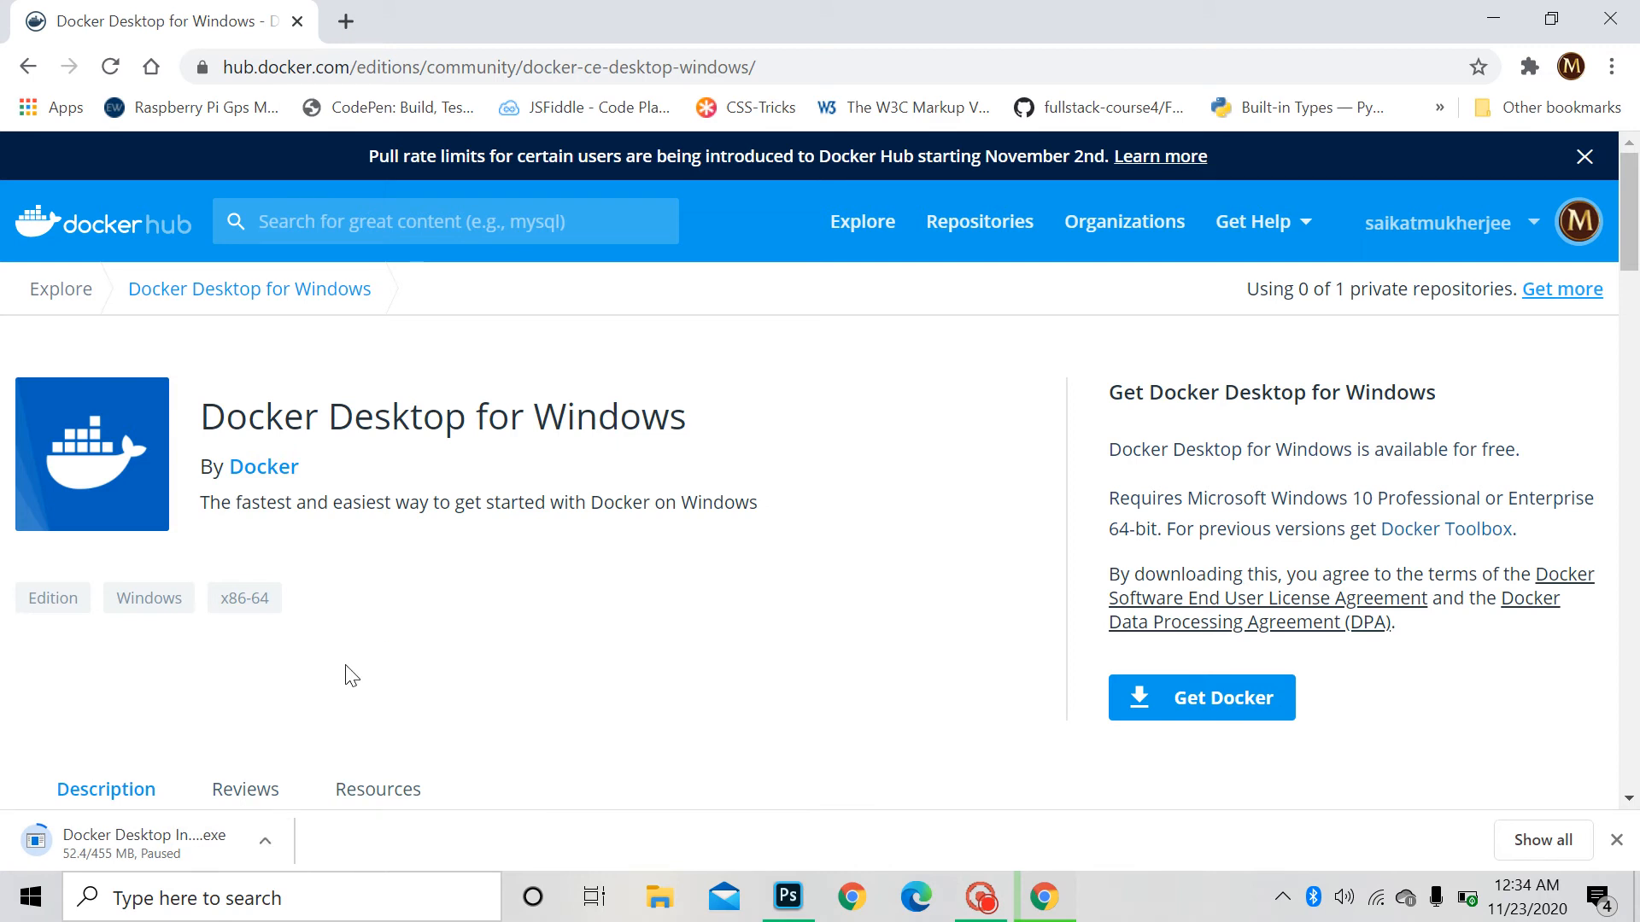
# Step: Return to the Docker Desktop for Windows install docs and open Docker Toolbox (deprecated) under Superseded products and tools
pyautogui.click(29, 67)
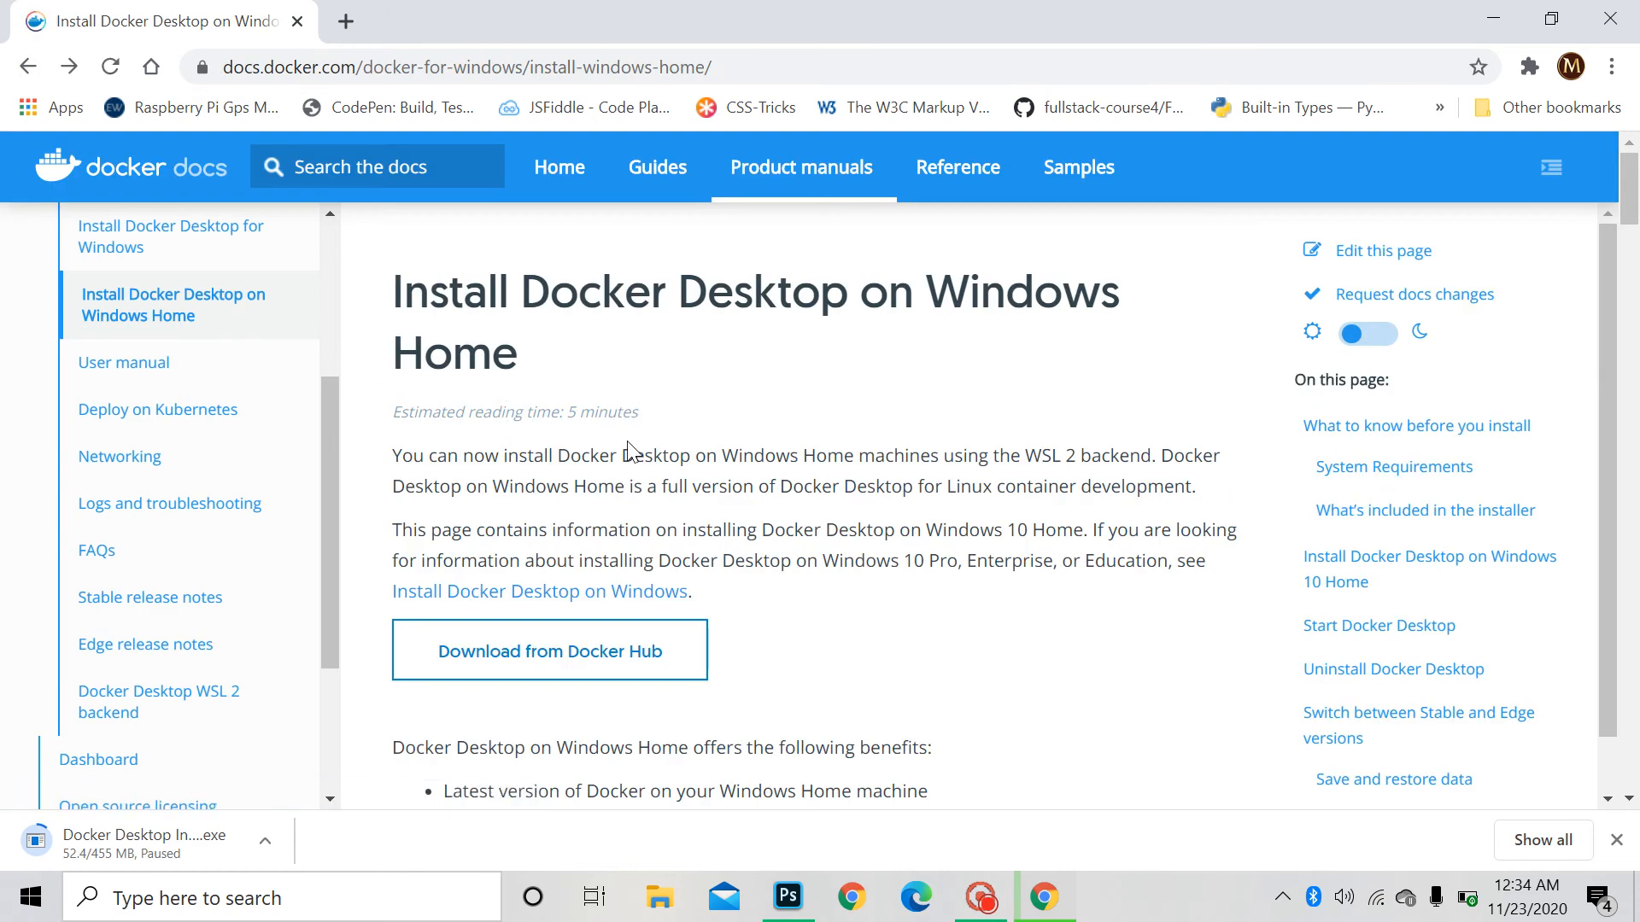
pyautogui.hotkey('alt', 'Left')
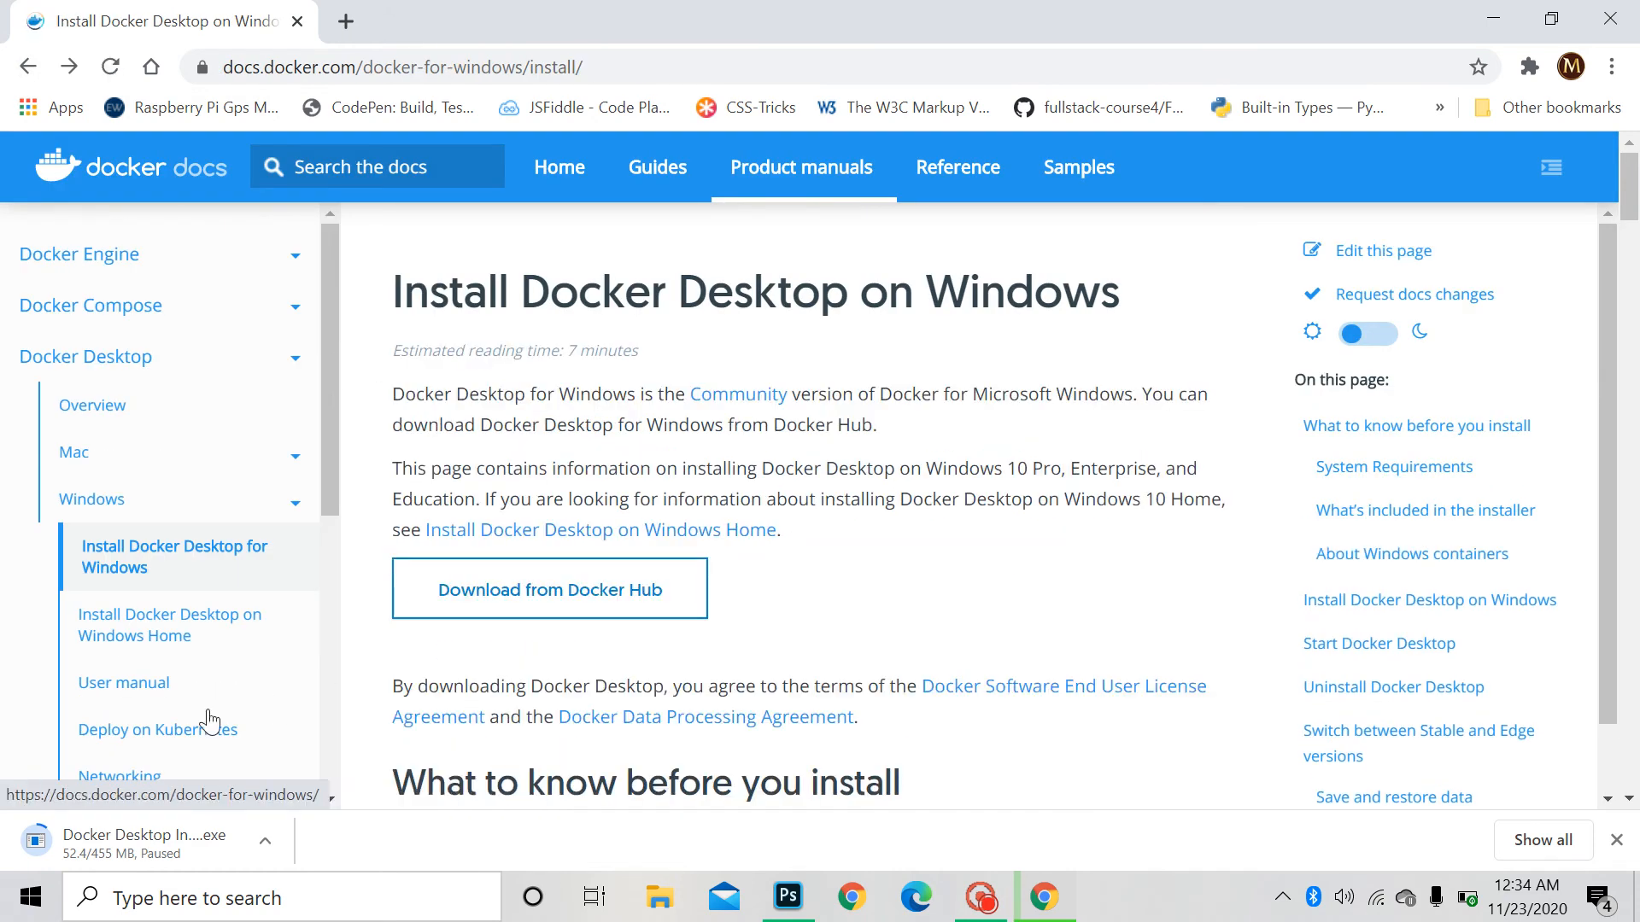
pyautogui.scroll(-2, 203, 715)
pyautogui.scroll(-3, 198, 694)
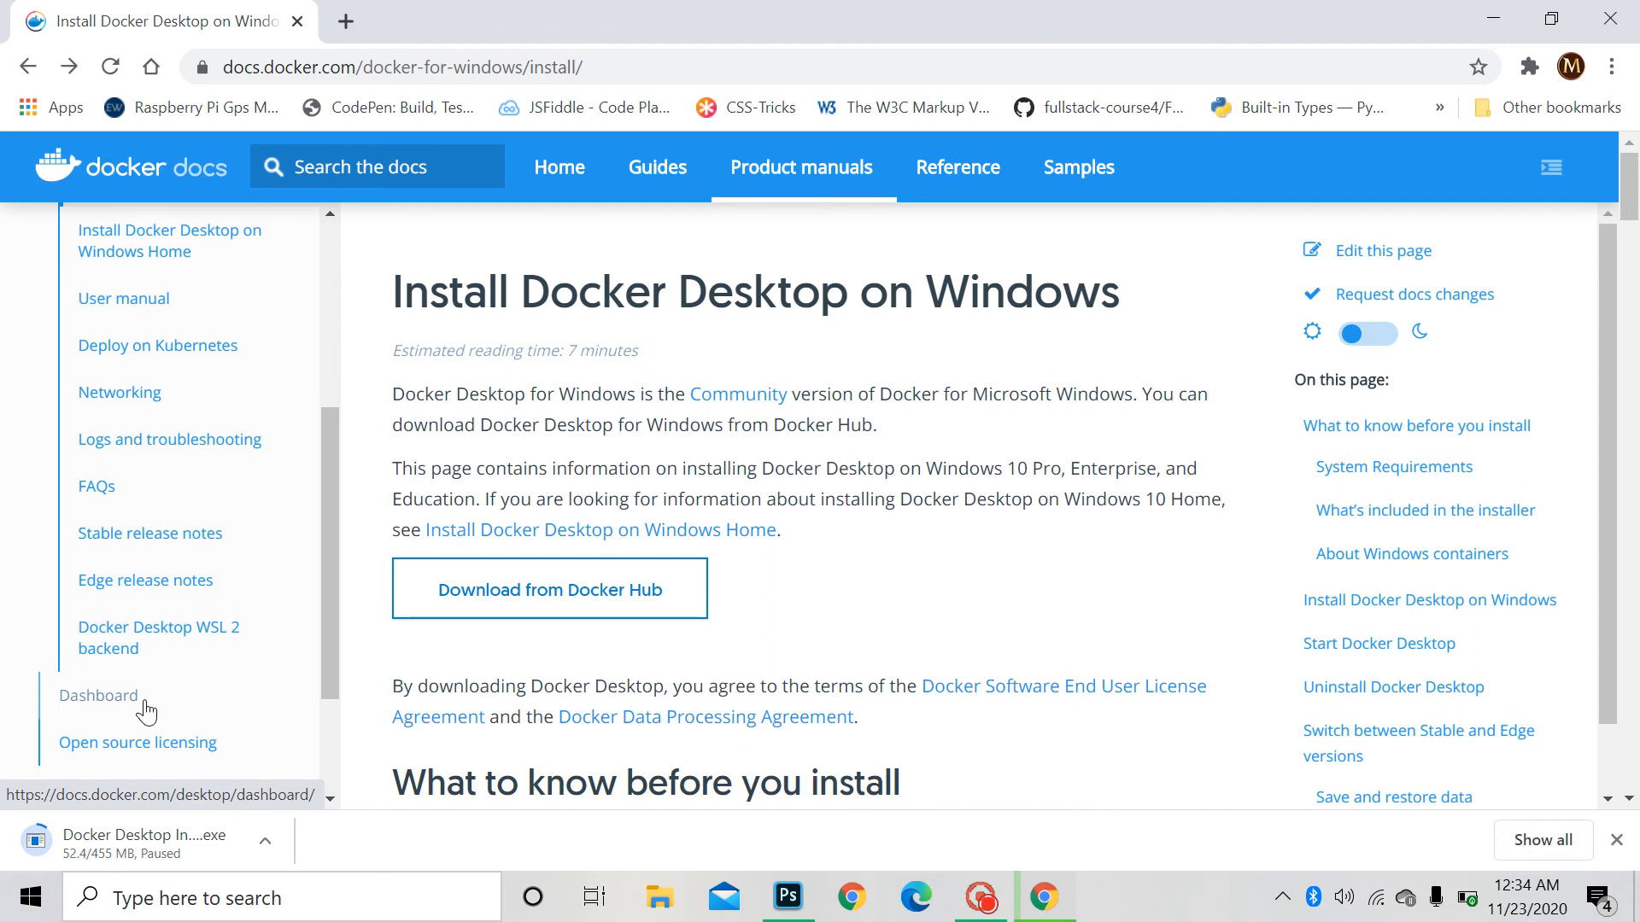
pyautogui.scroll(-2, 141, 710)
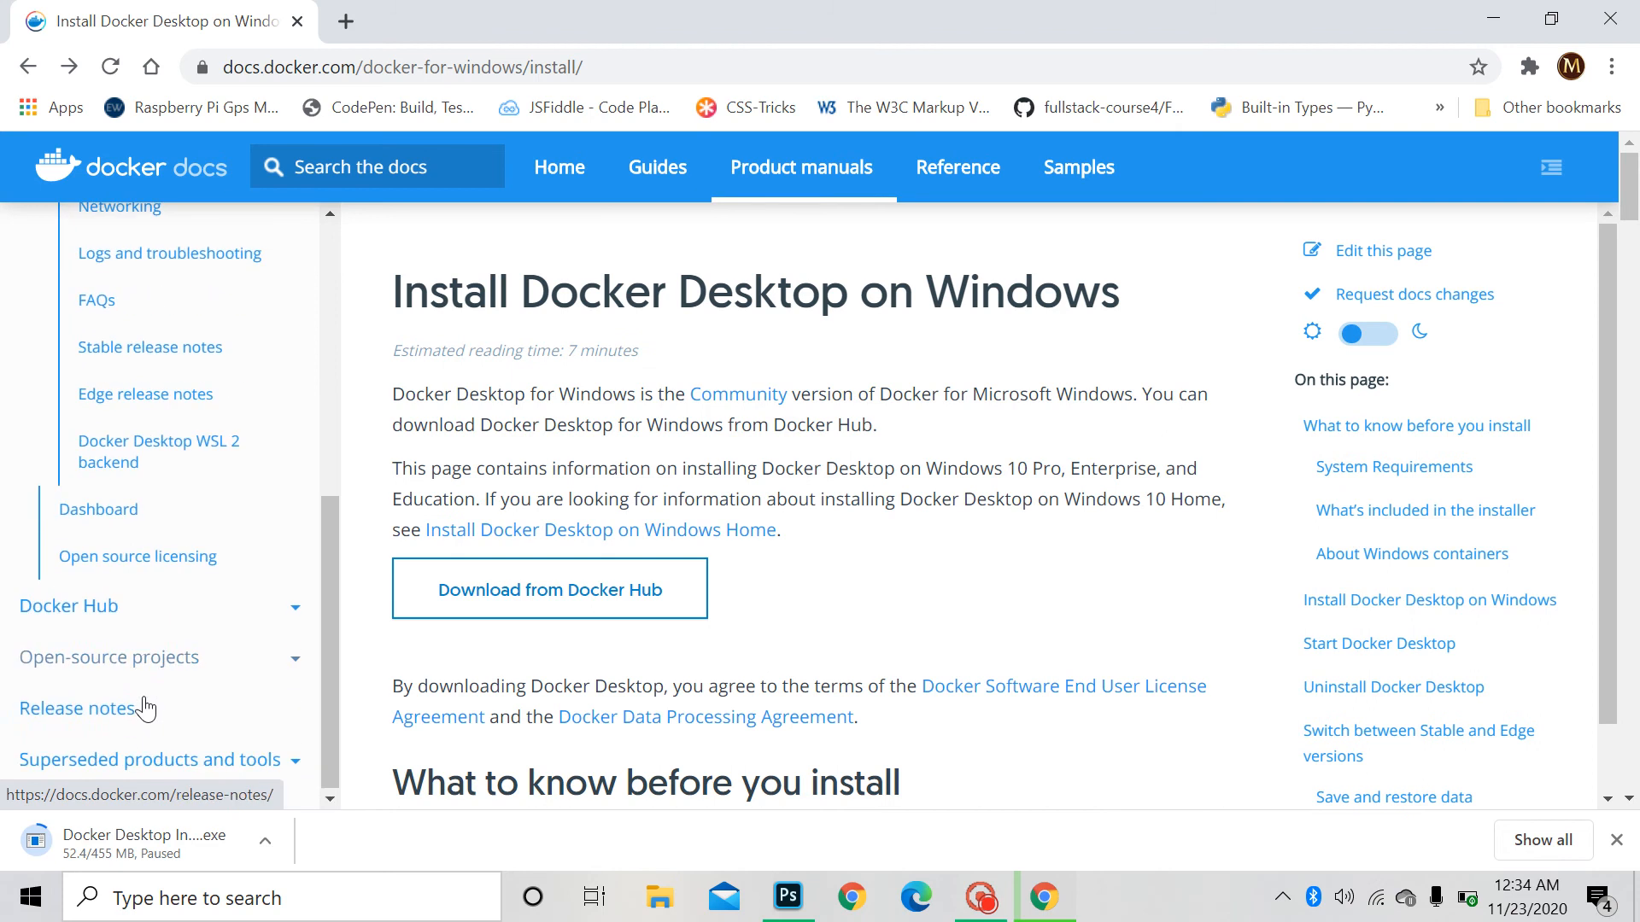
pyautogui.click(331, 617)
pyautogui.moveTo(331, 617); pyautogui.dragTo(365, 707)
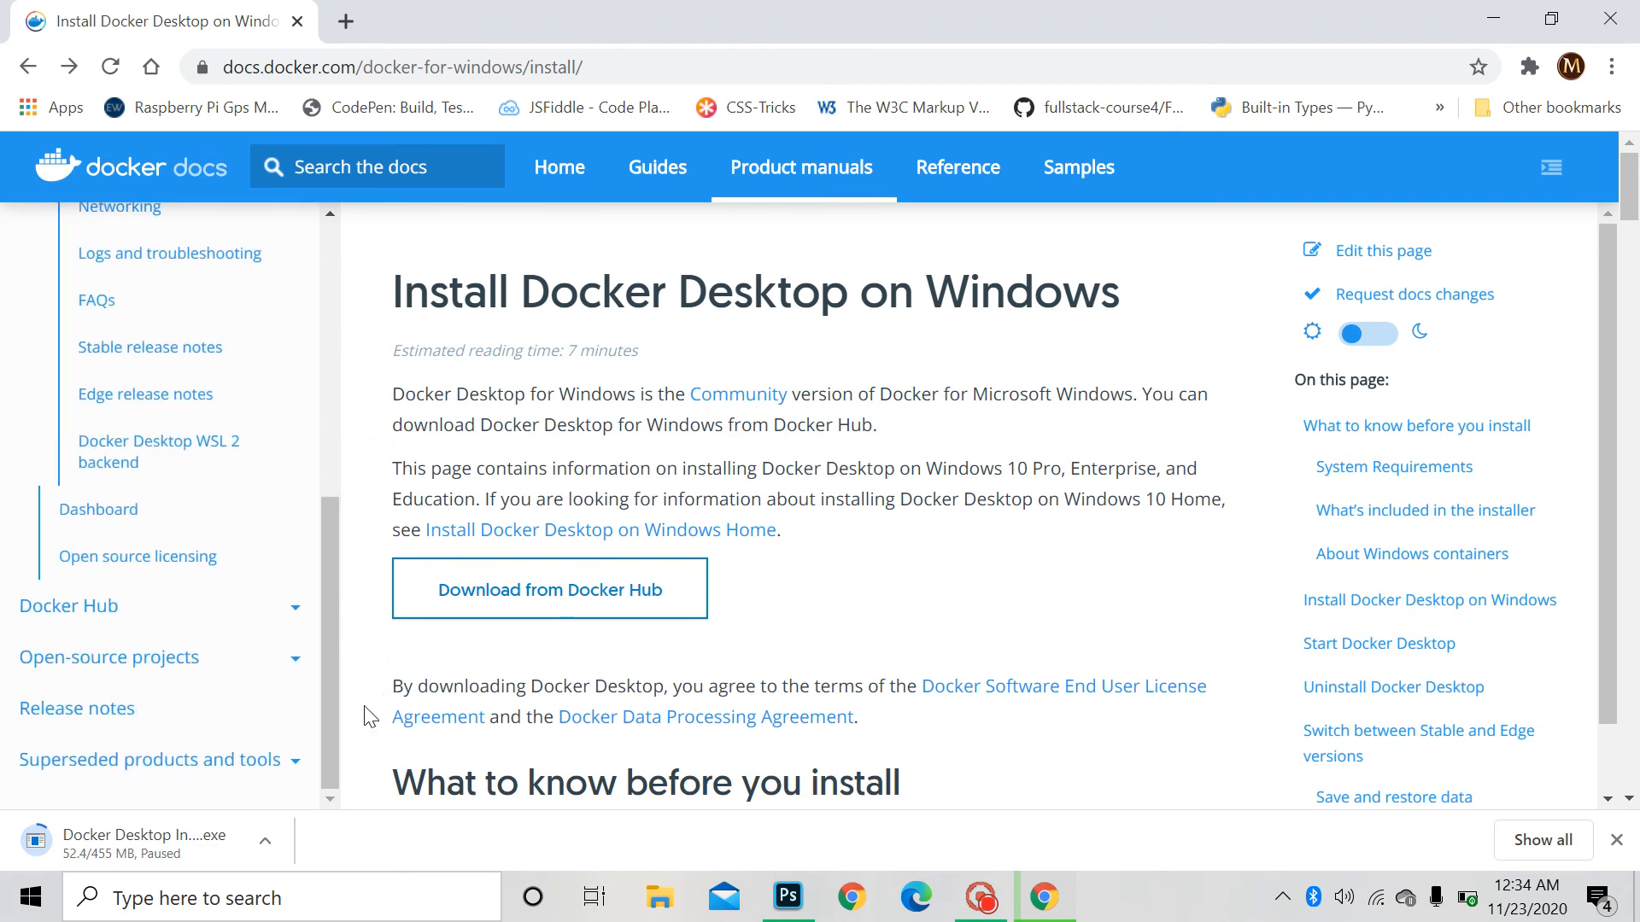
pyautogui.click(203, 762)
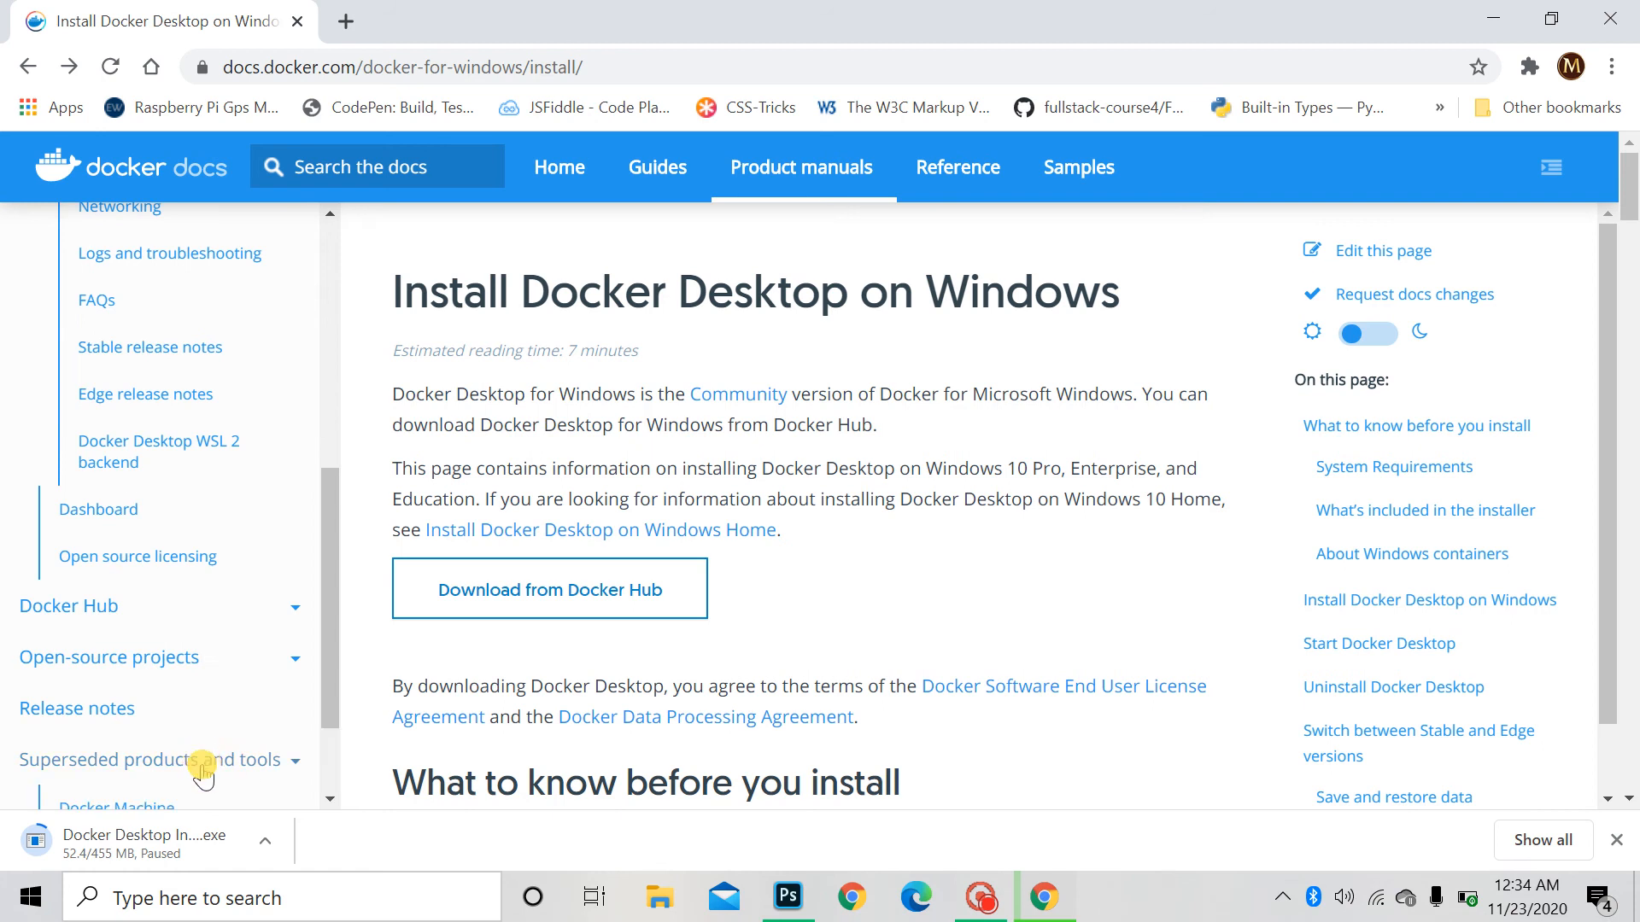
pyautogui.moveTo(324, 651); pyautogui.dragTo(324, 771)
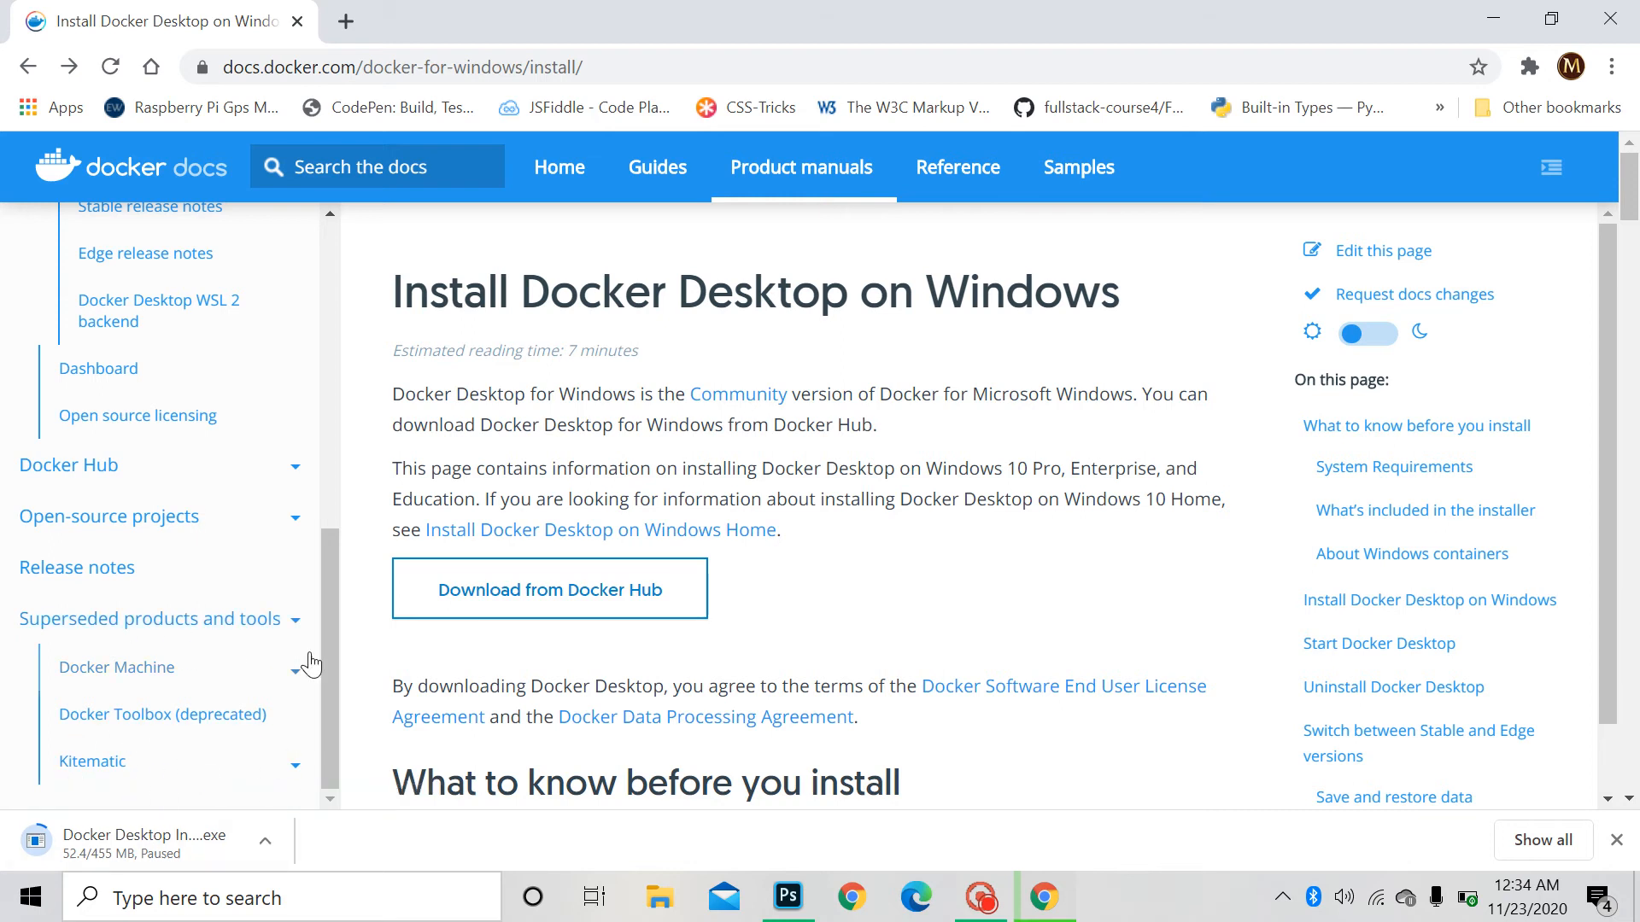
pyautogui.click(242, 715)
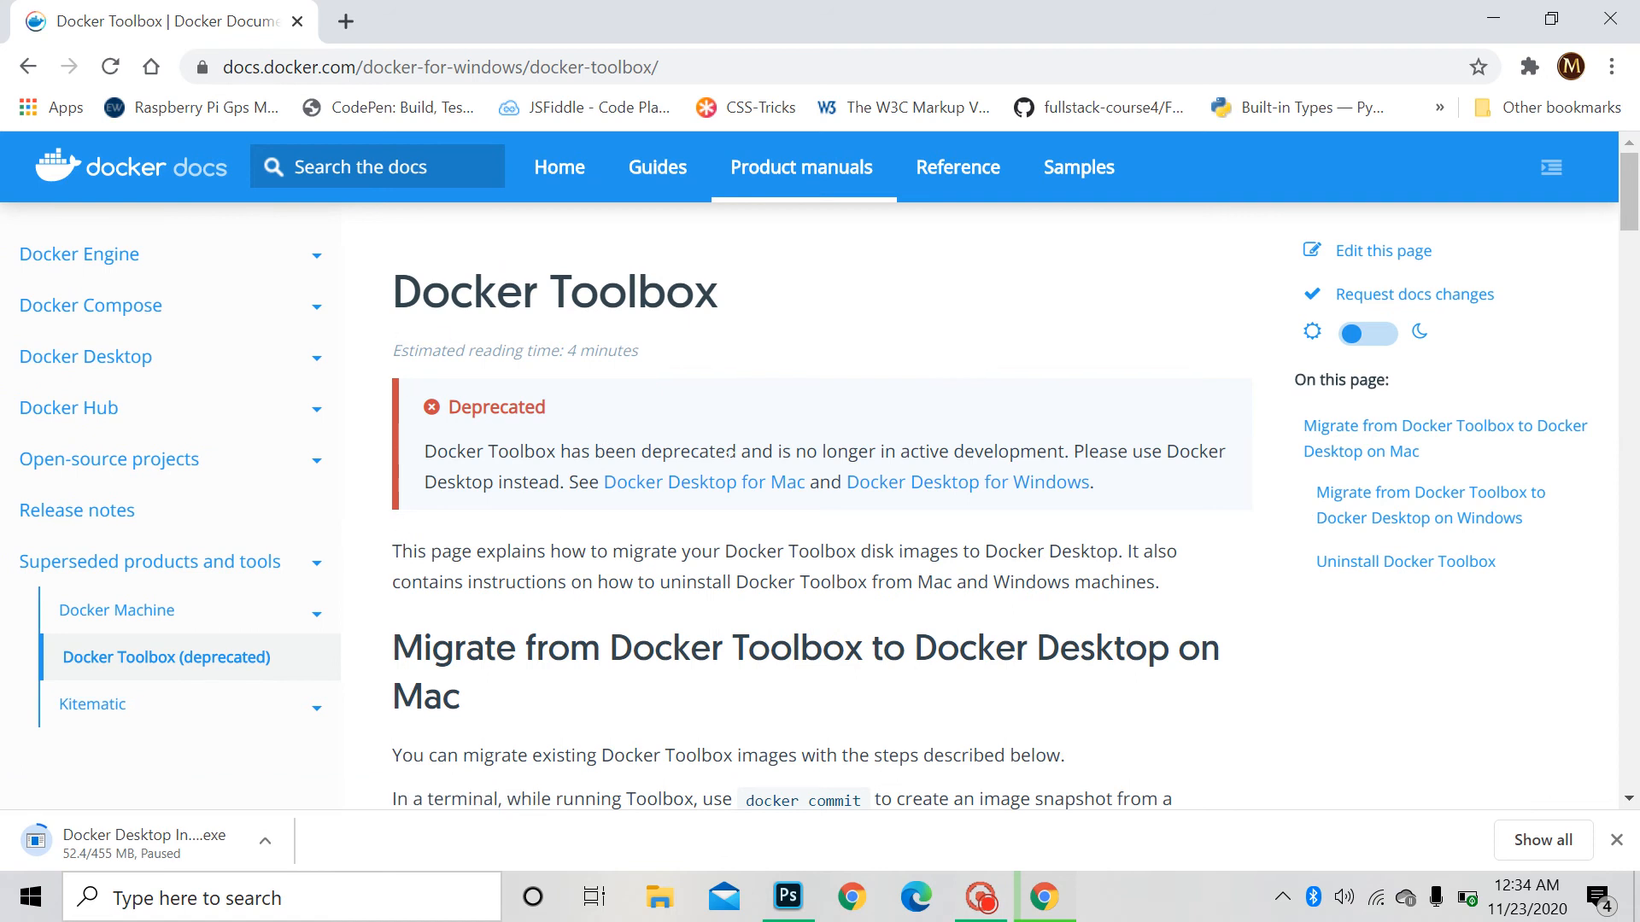
# Step: Examine the deprecation notice and the migration instructions on the Docker Toolbox page
pyautogui.moveTo(794, 453); pyautogui.dragTo(1068, 457)
pyautogui.click(1054, 335)
pyautogui.scroll(-4, 879, 508)
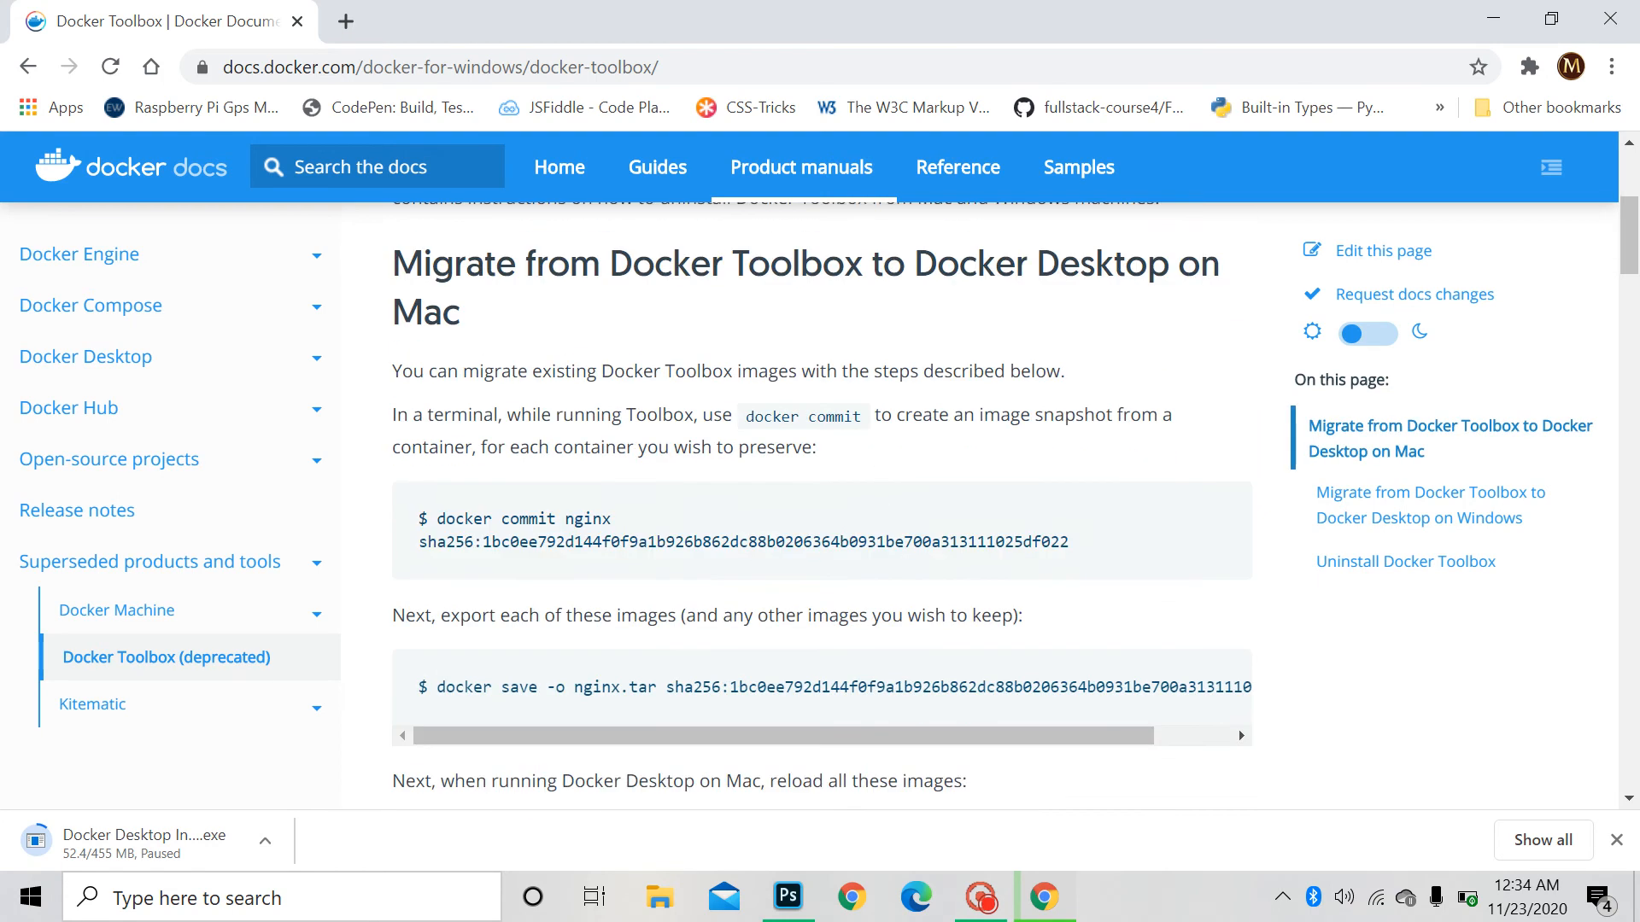
pyautogui.scroll(3, 882, 509)
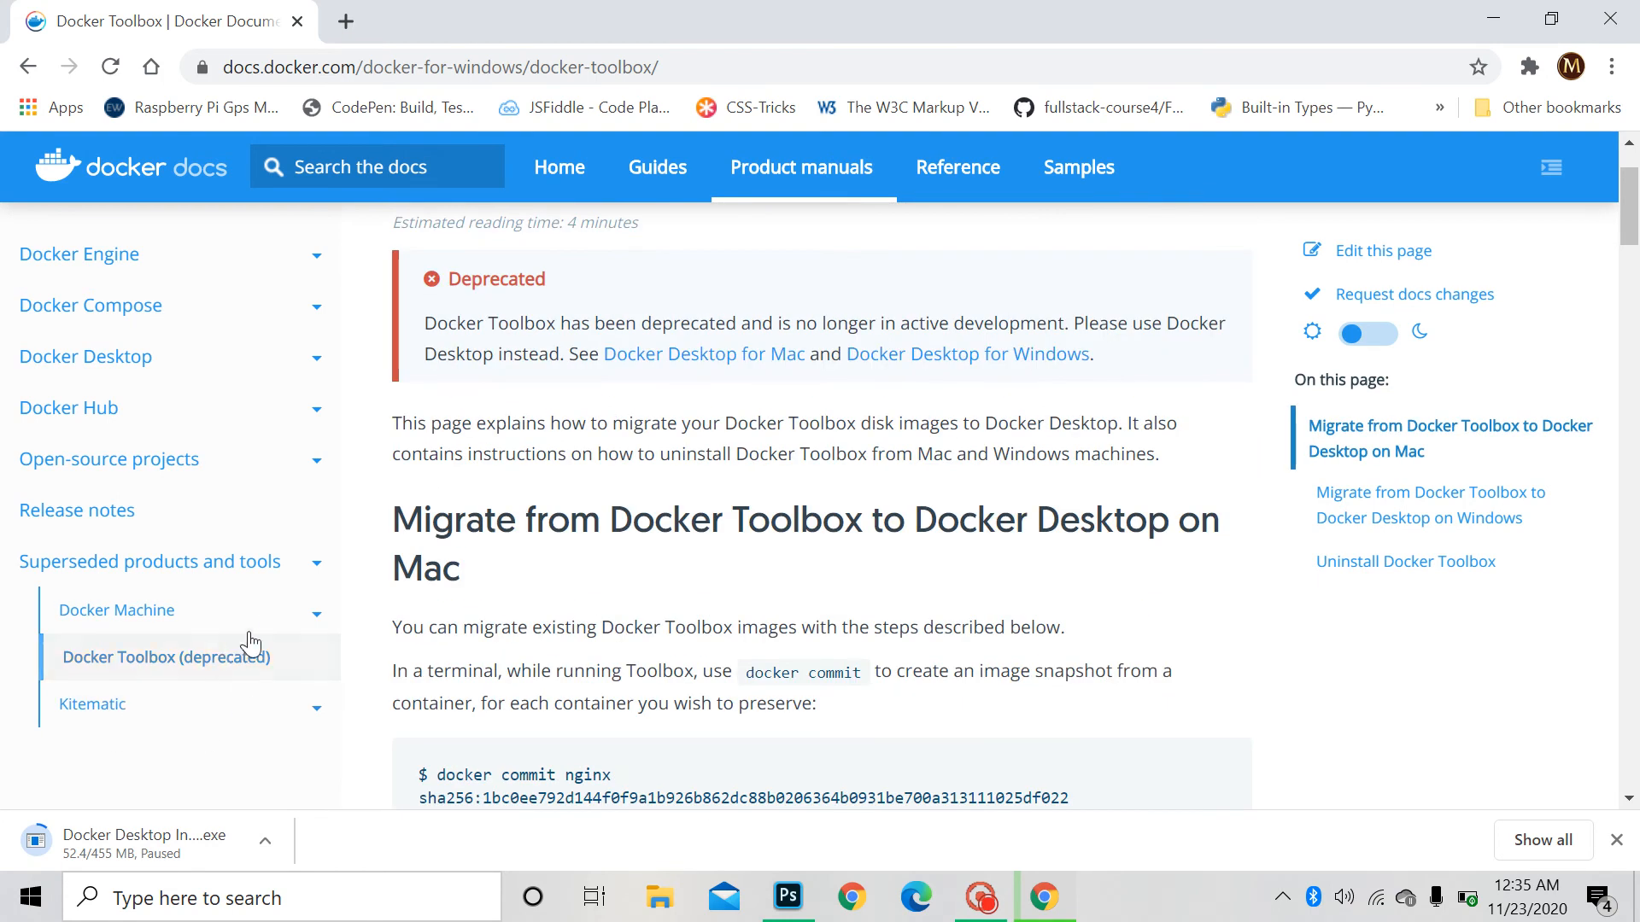
pyautogui.click(315, 614)
pyautogui.click(295, 614)
# Step: Run Docker Desktop Installer (1) from the desktop's Google folder and install with the WSL 2 components and desktop shortcut options enabled
pyautogui.click(1494, 20)
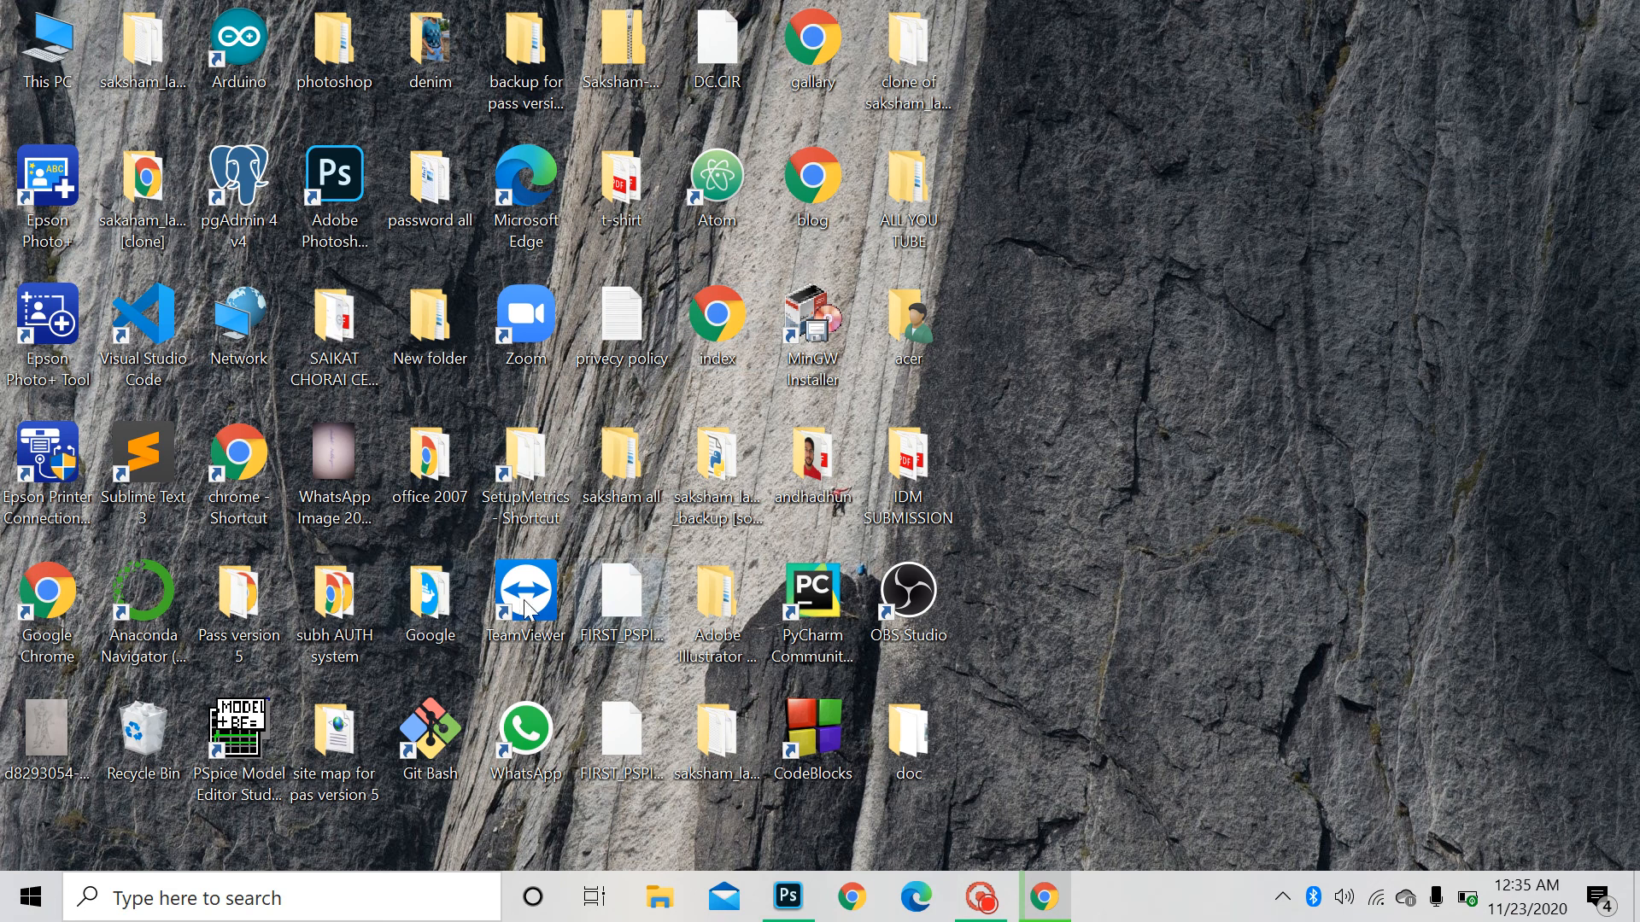
pyautogui.doubleClick(443, 613)
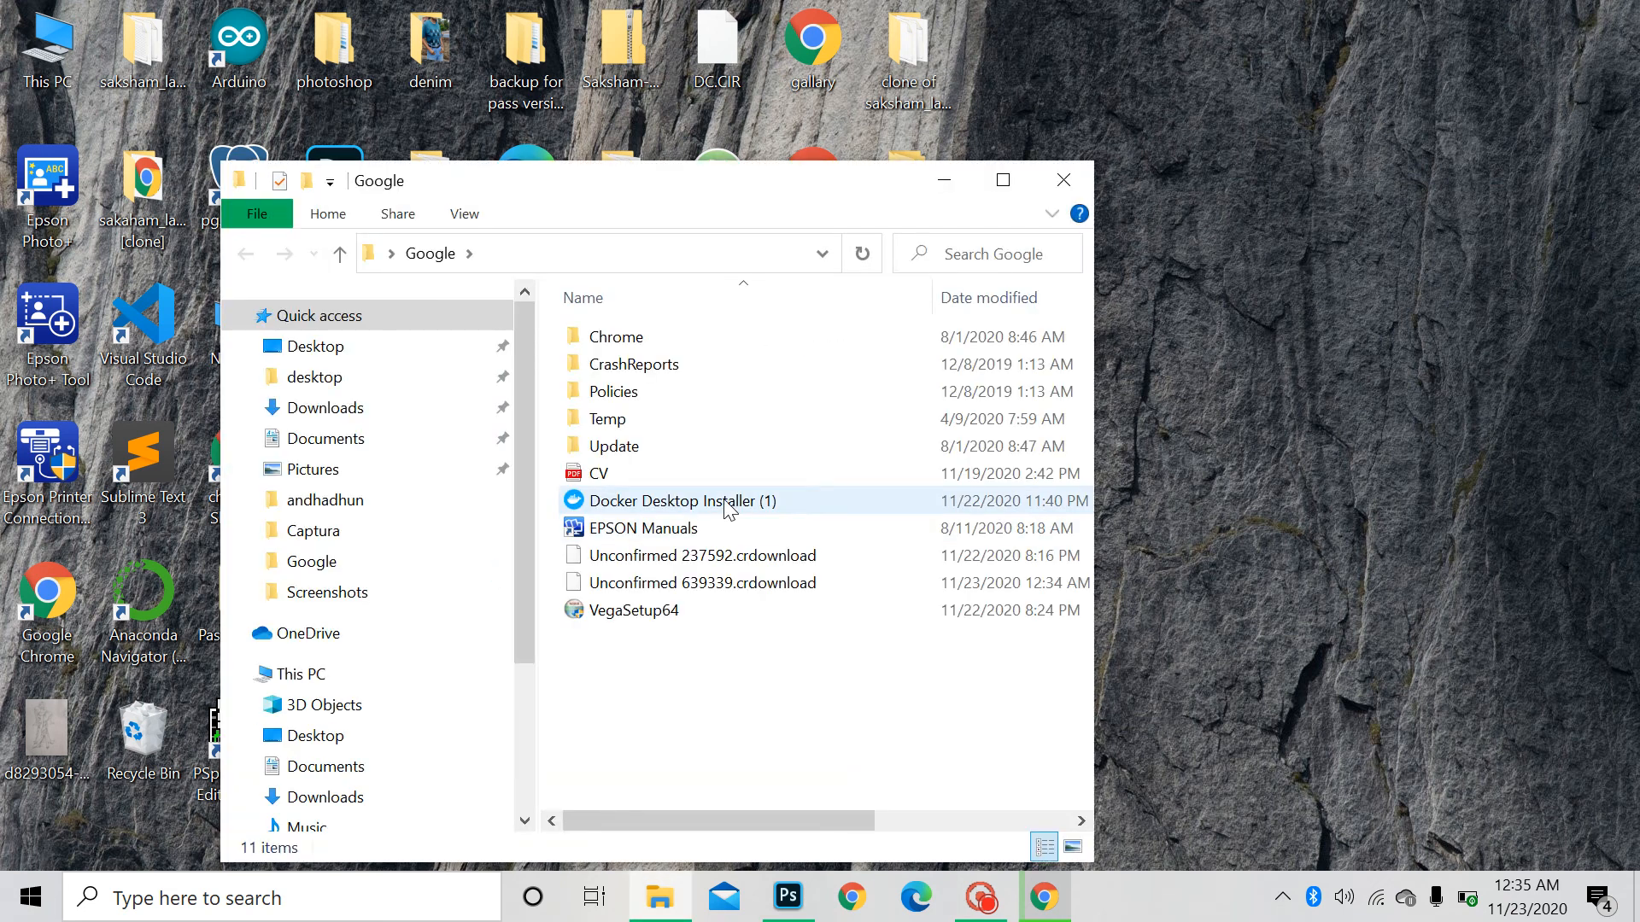
pyautogui.doubleClick(725, 504)
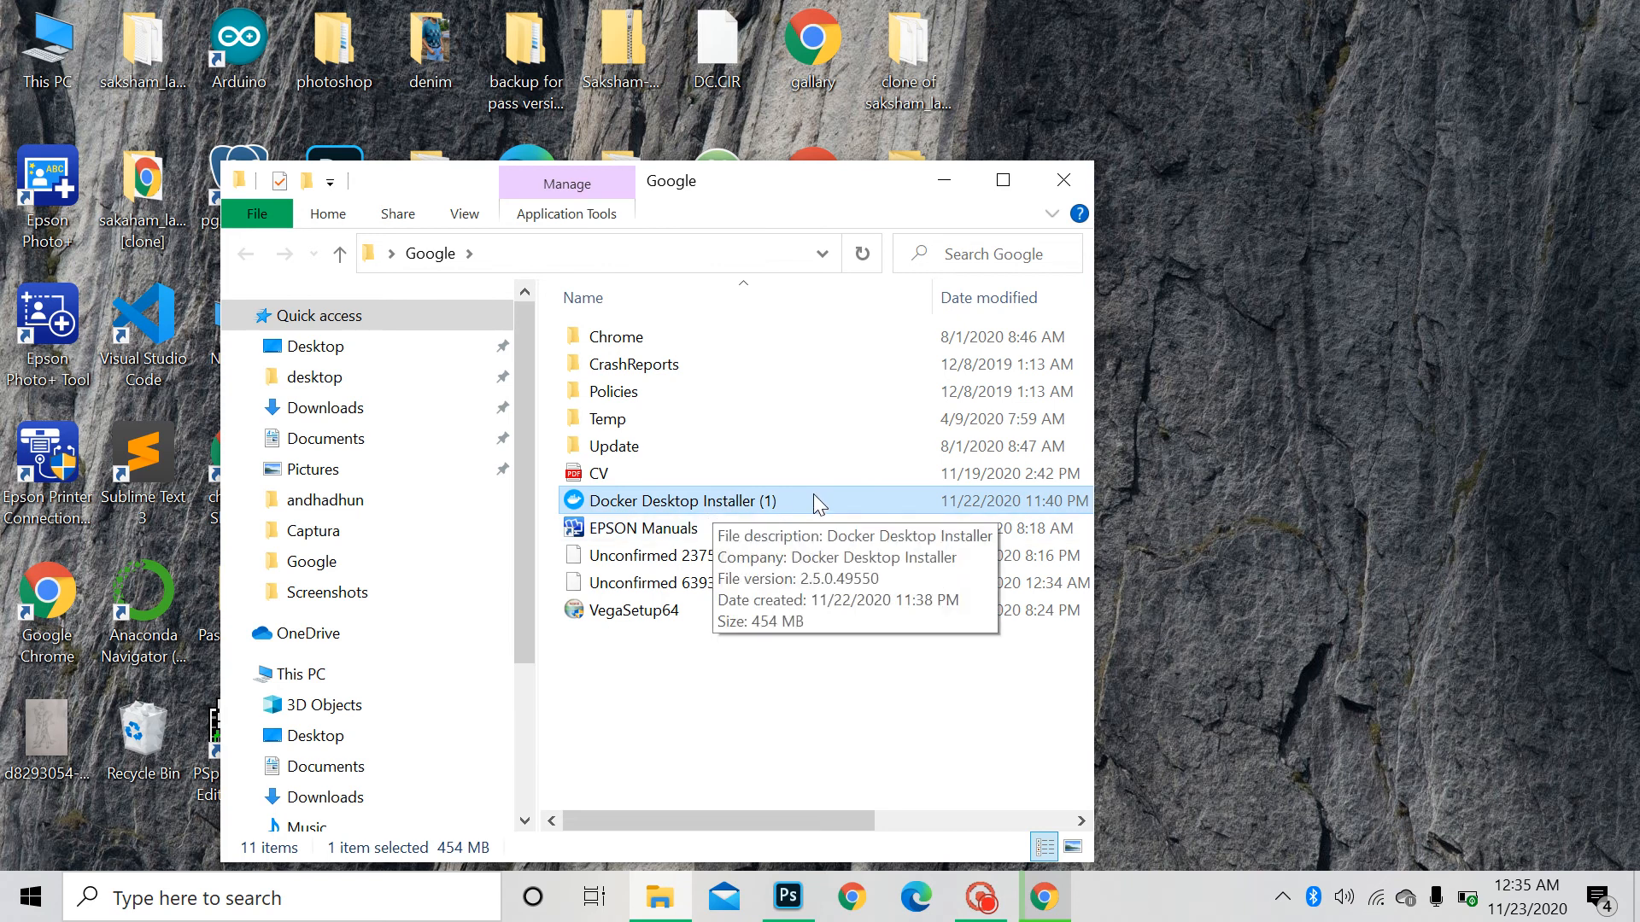
pyautogui.moveTo(809, 179); pyautogui.dragTo(597, 122)
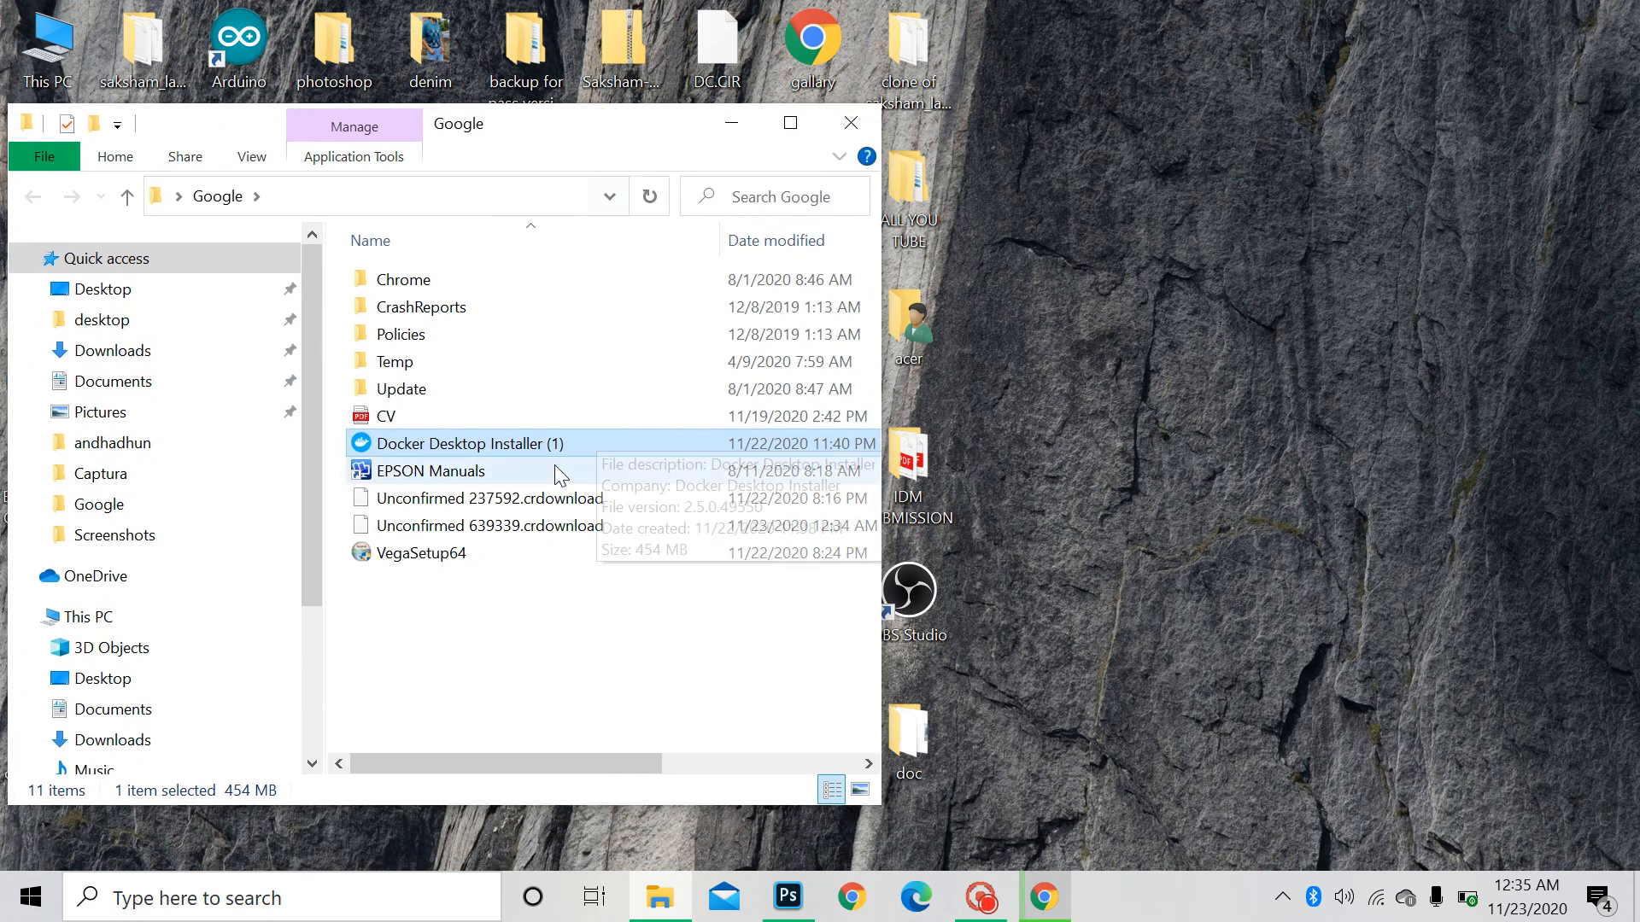
pyautogui.click(532, 444)
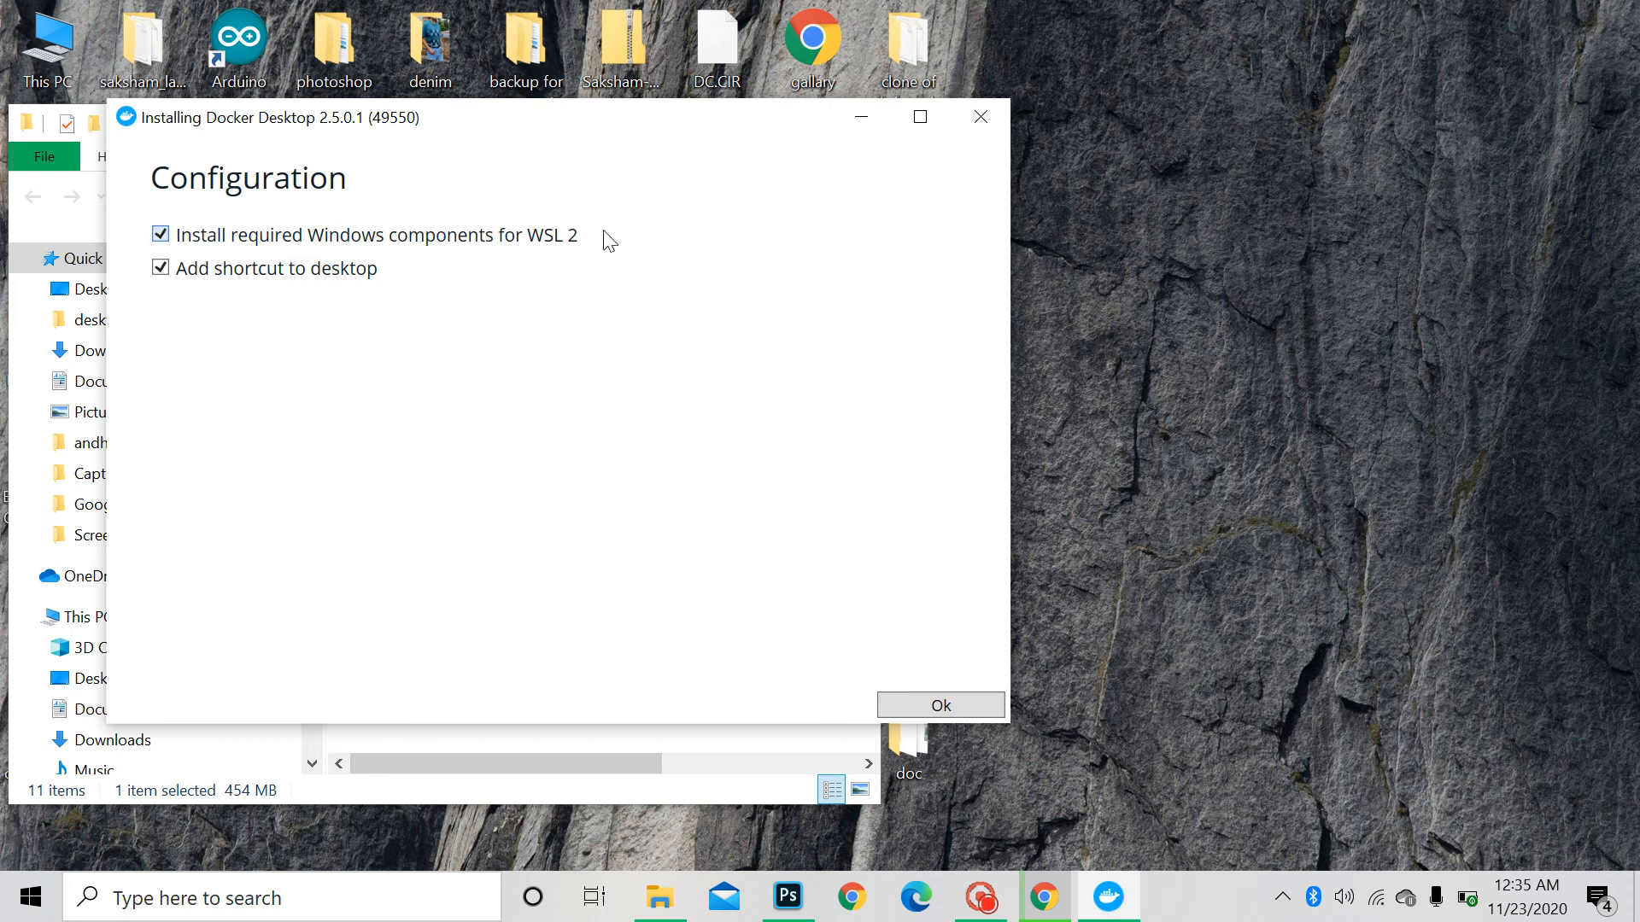
pyautogui.click(941, 705)
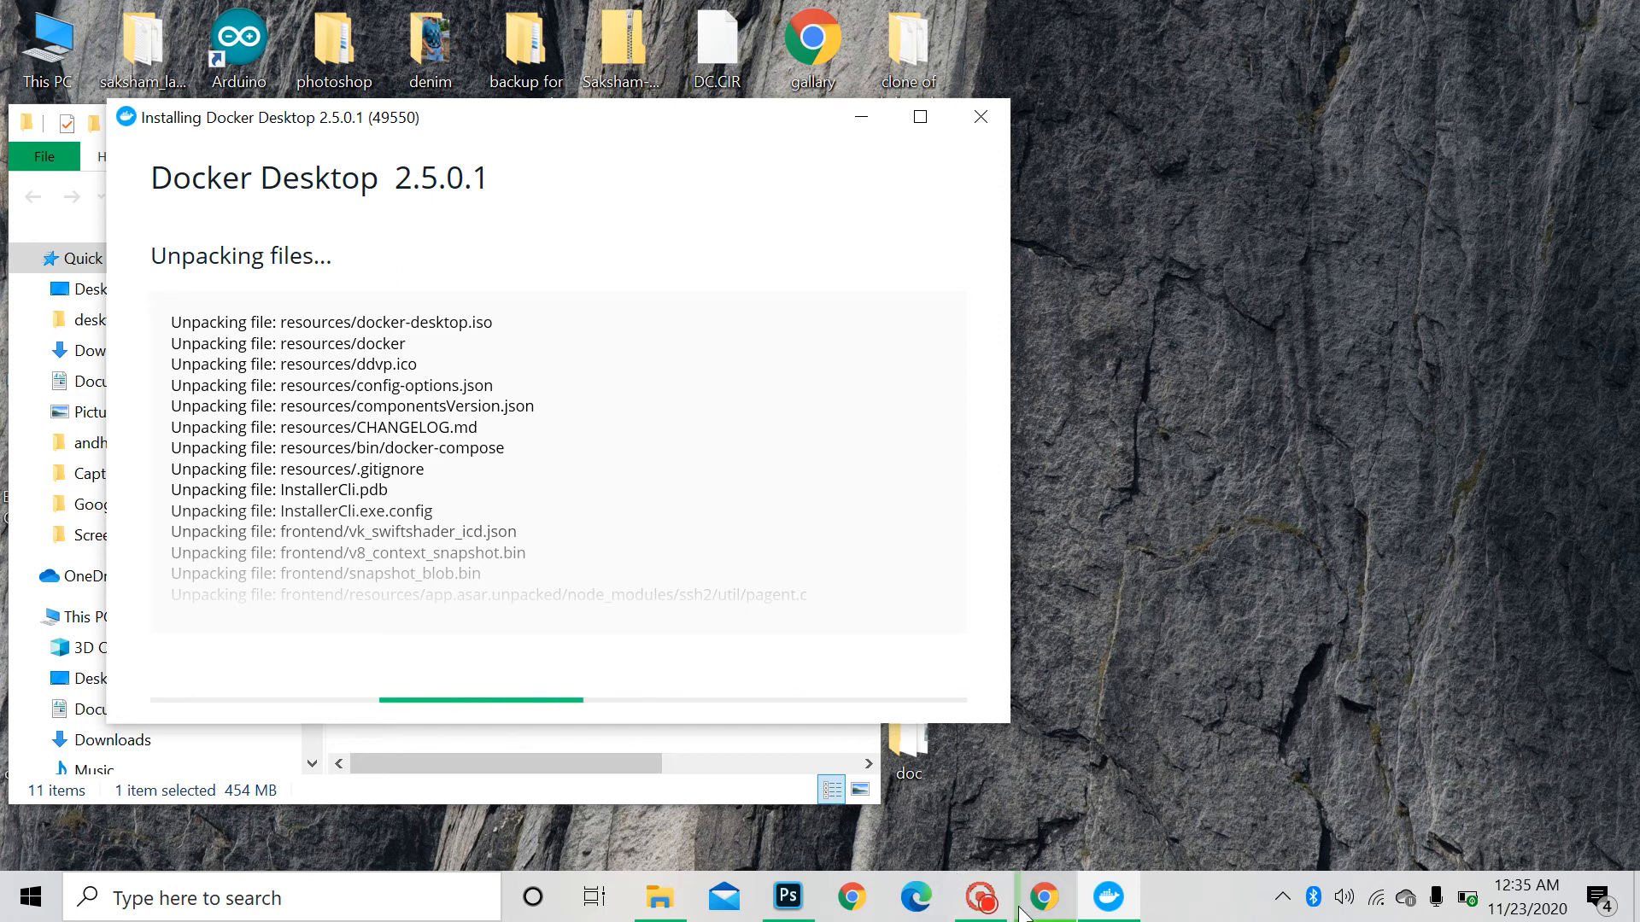
pyautogui.click(981, 897)
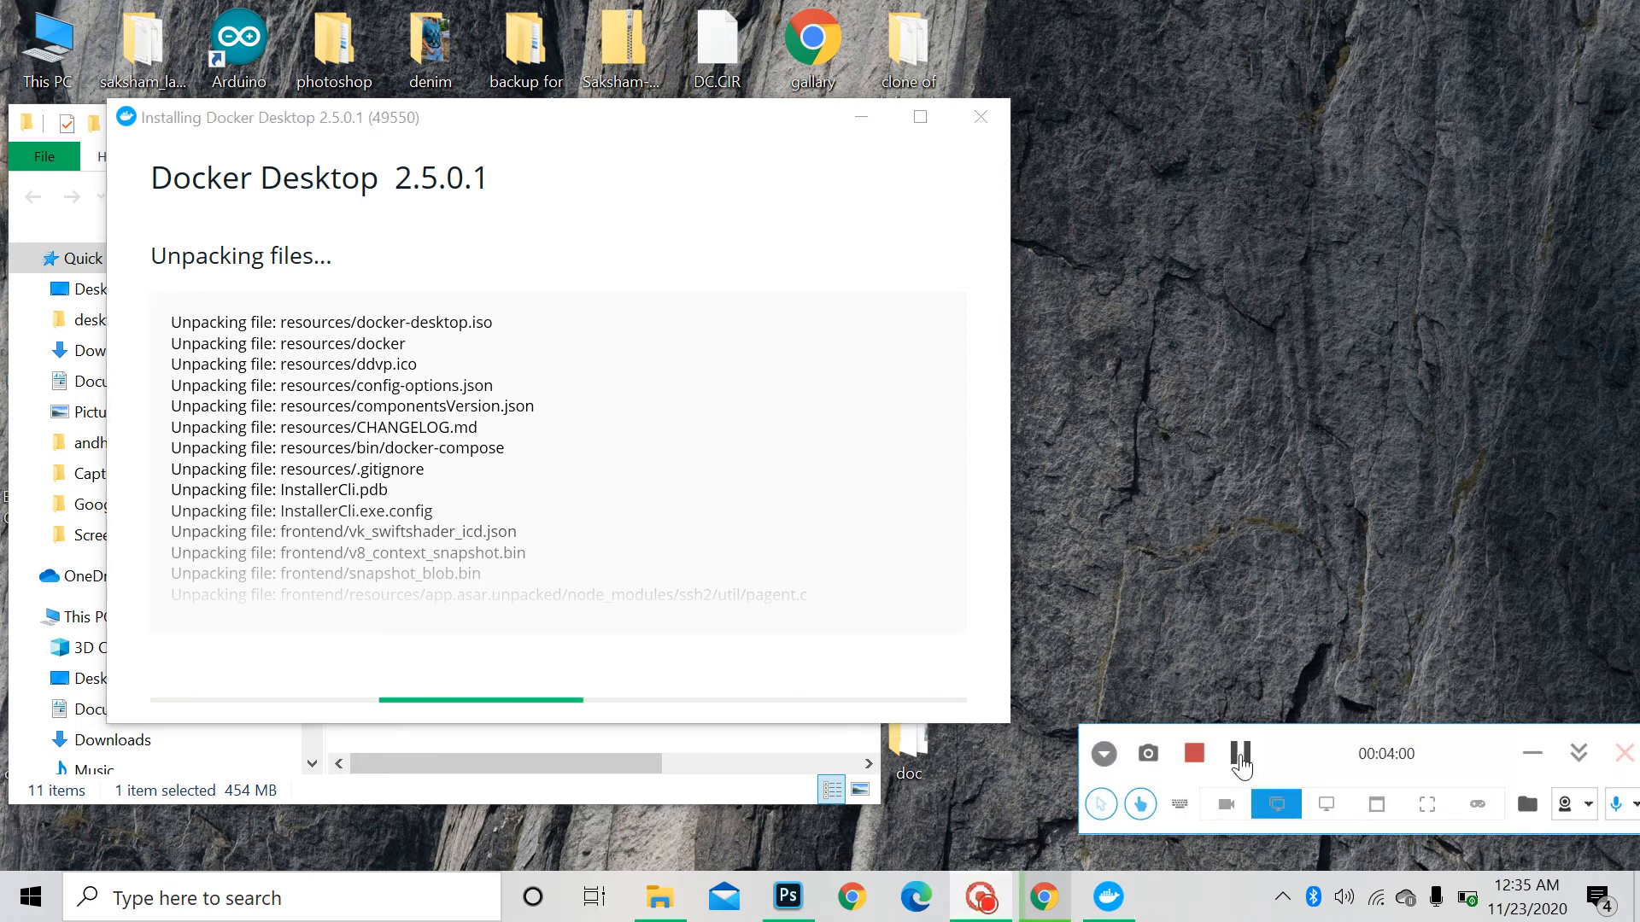
pyautogui.click(1241, 756)
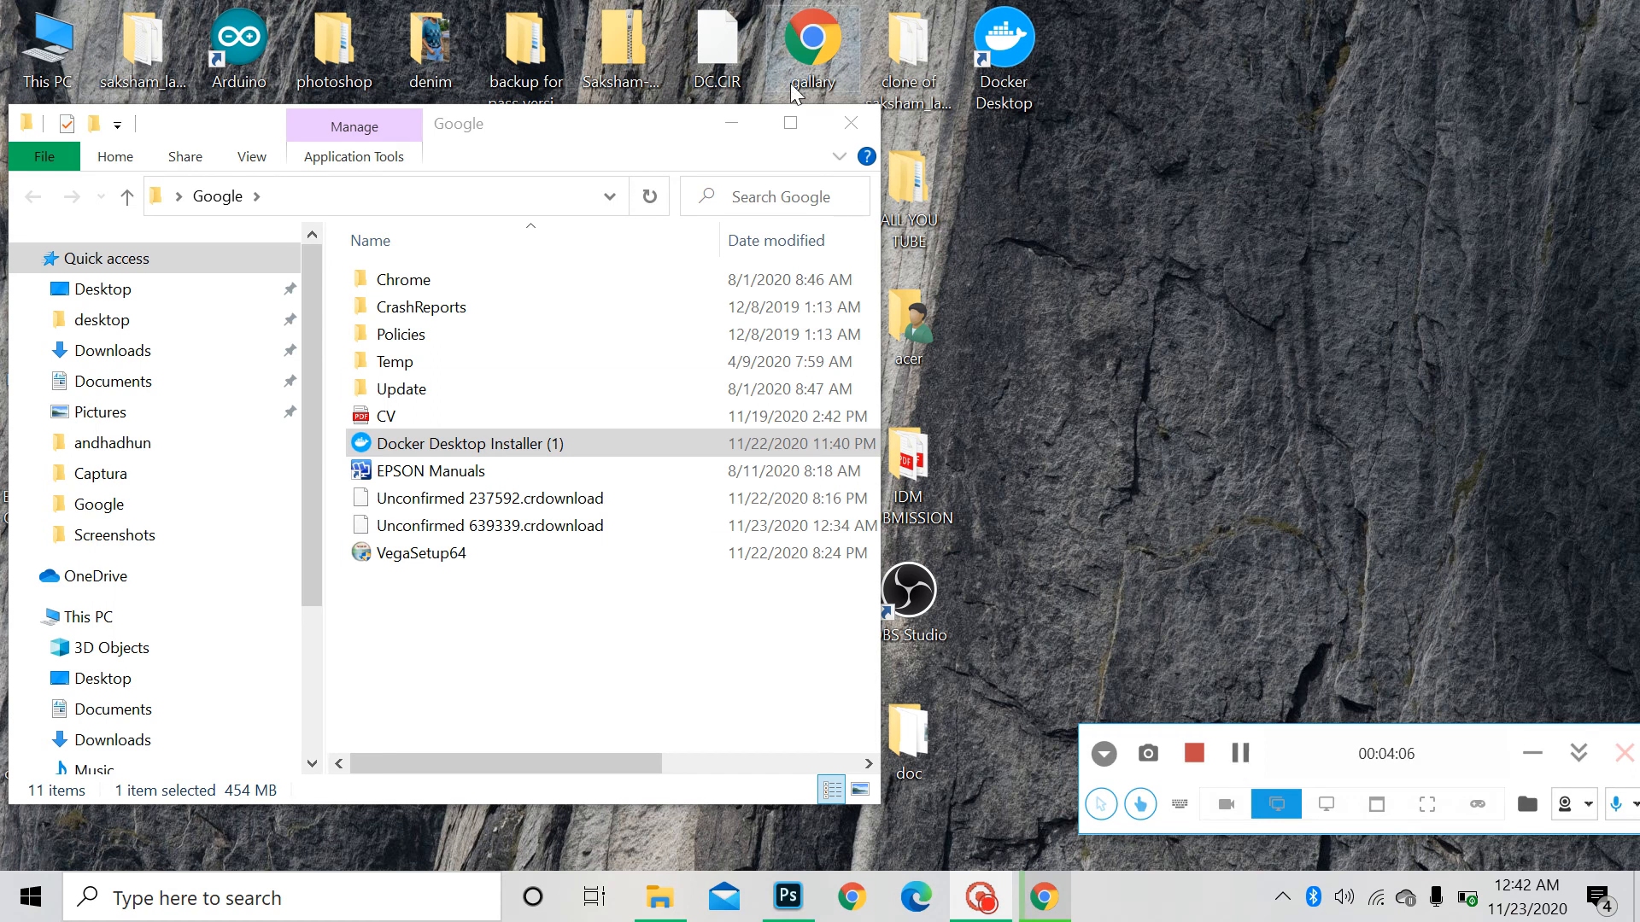
# Step: Close the Google folder window, launch Docker Desktop from its desktop shortcut and show the hidden system tray icons
pyautogui.click(994, 64)
pyautogui.click(852, 122)
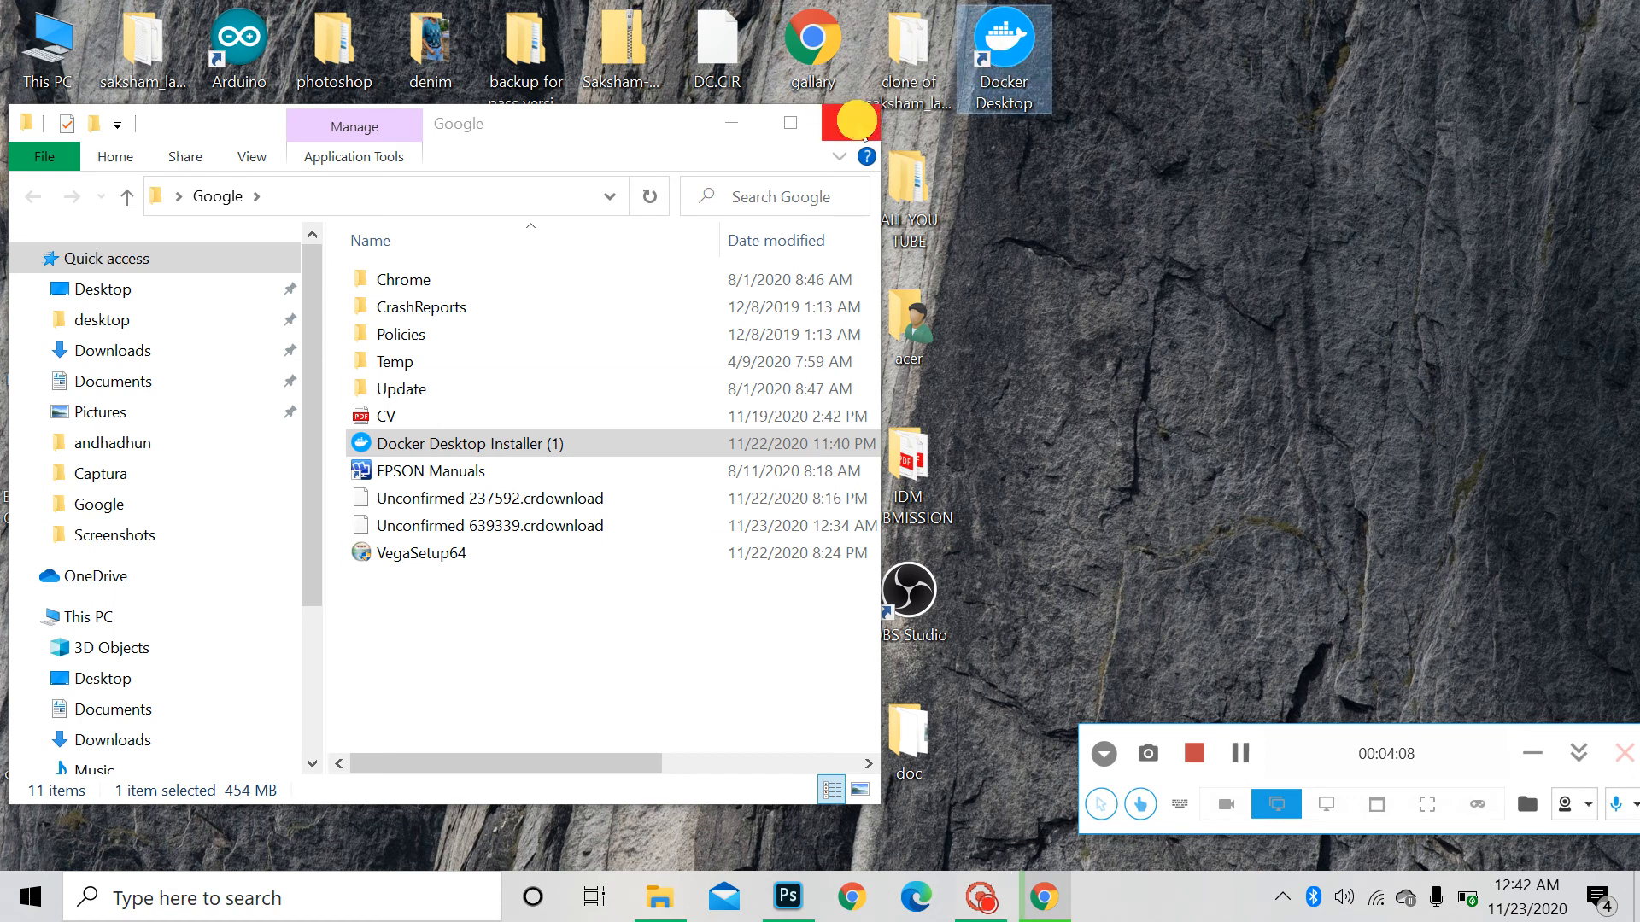
pyautogui.doubleClick(994, 86)
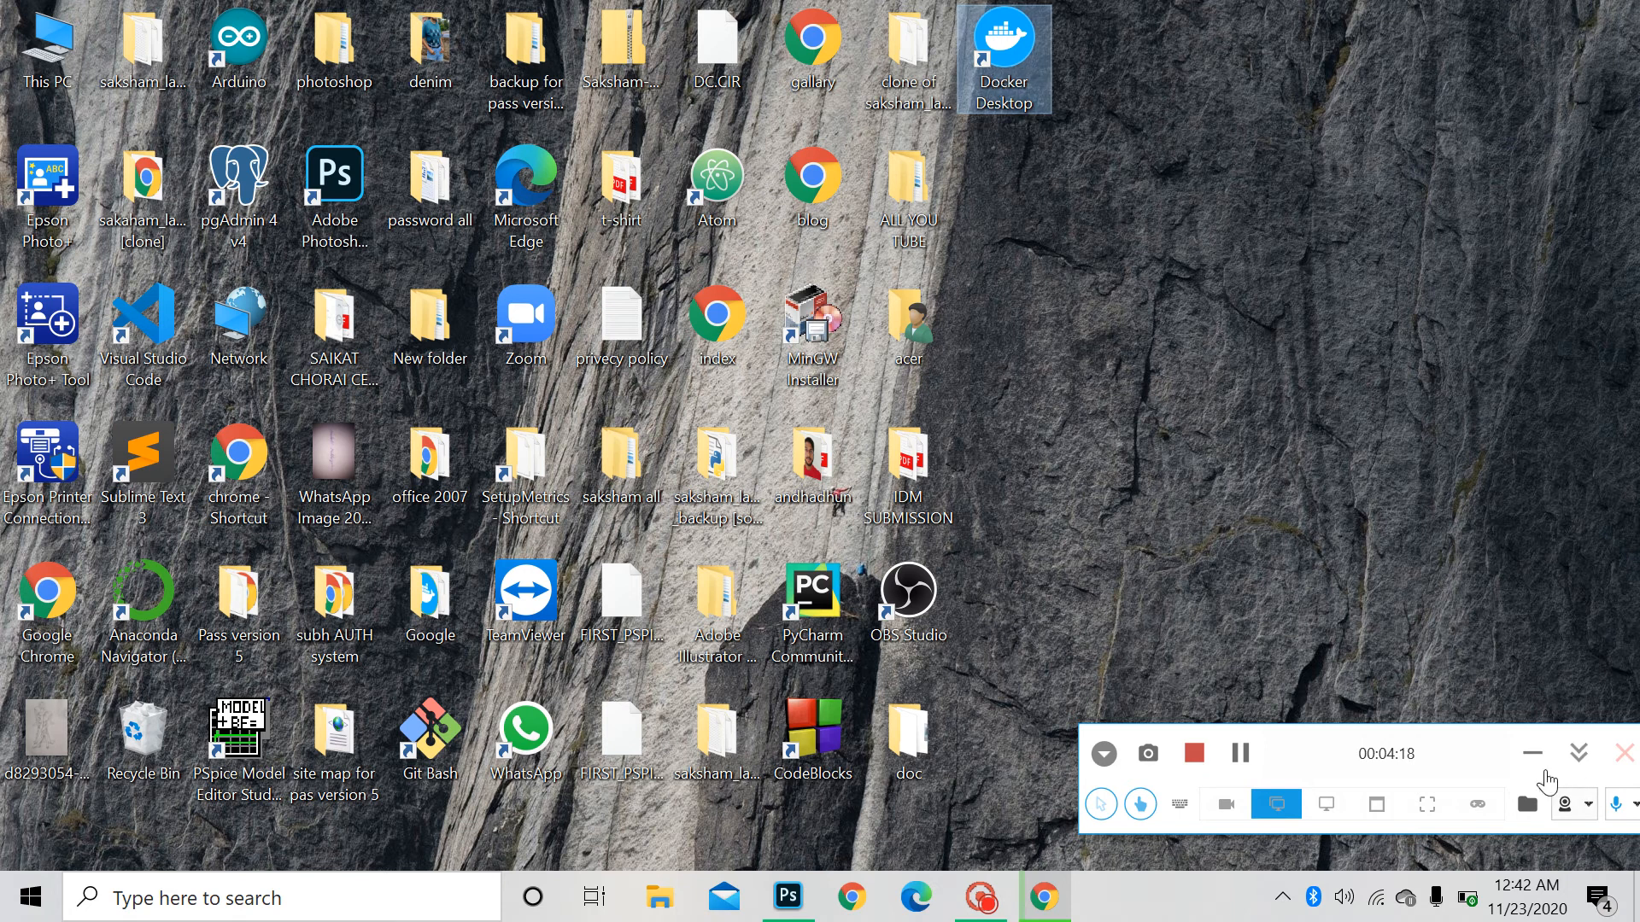
pyautogui.click(1578, 752)
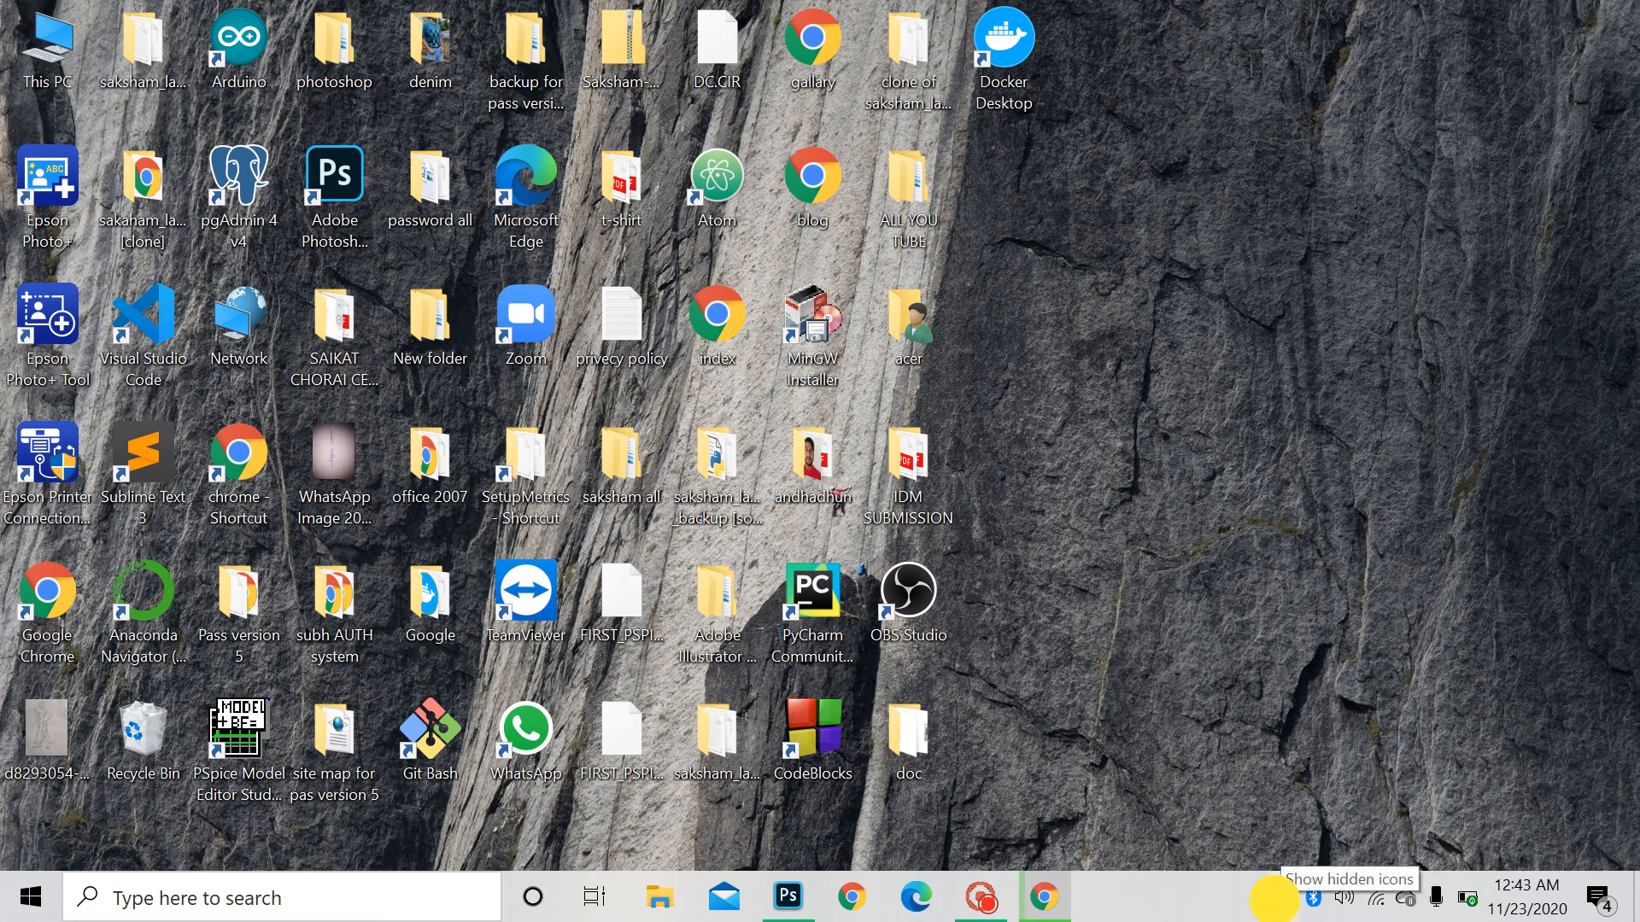
pyautogui.click(1282, 899)
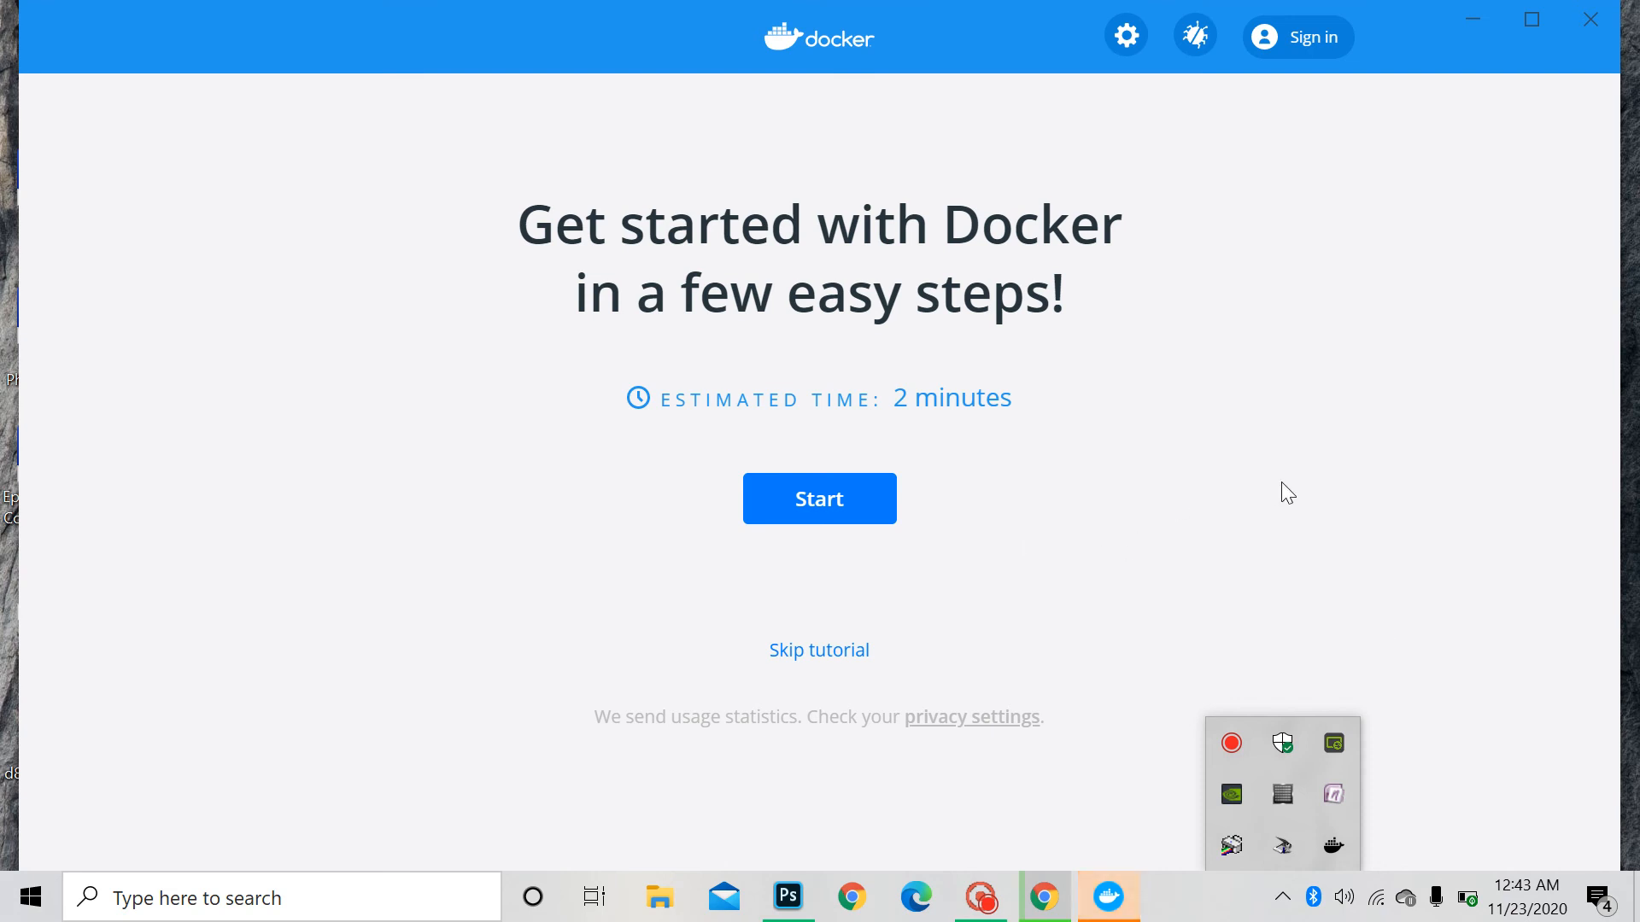
# Step: Start the Docker getting-started tutorial and maximize the Docker Desktop window
pyautogui.click(839, 515)
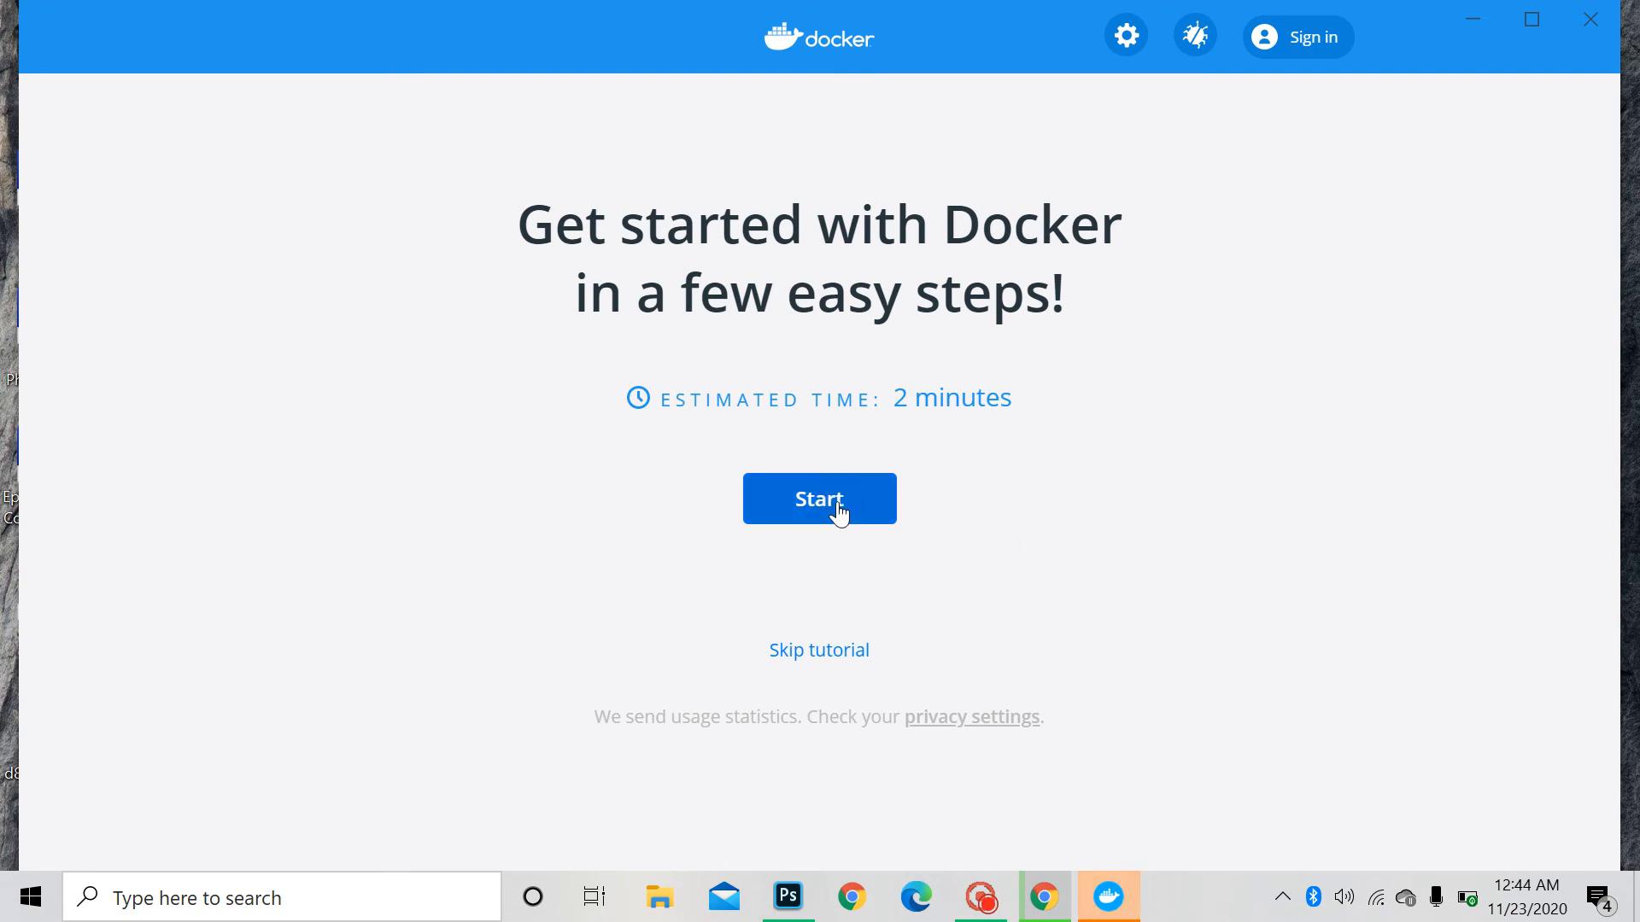
pyautogui.click(890, 512)
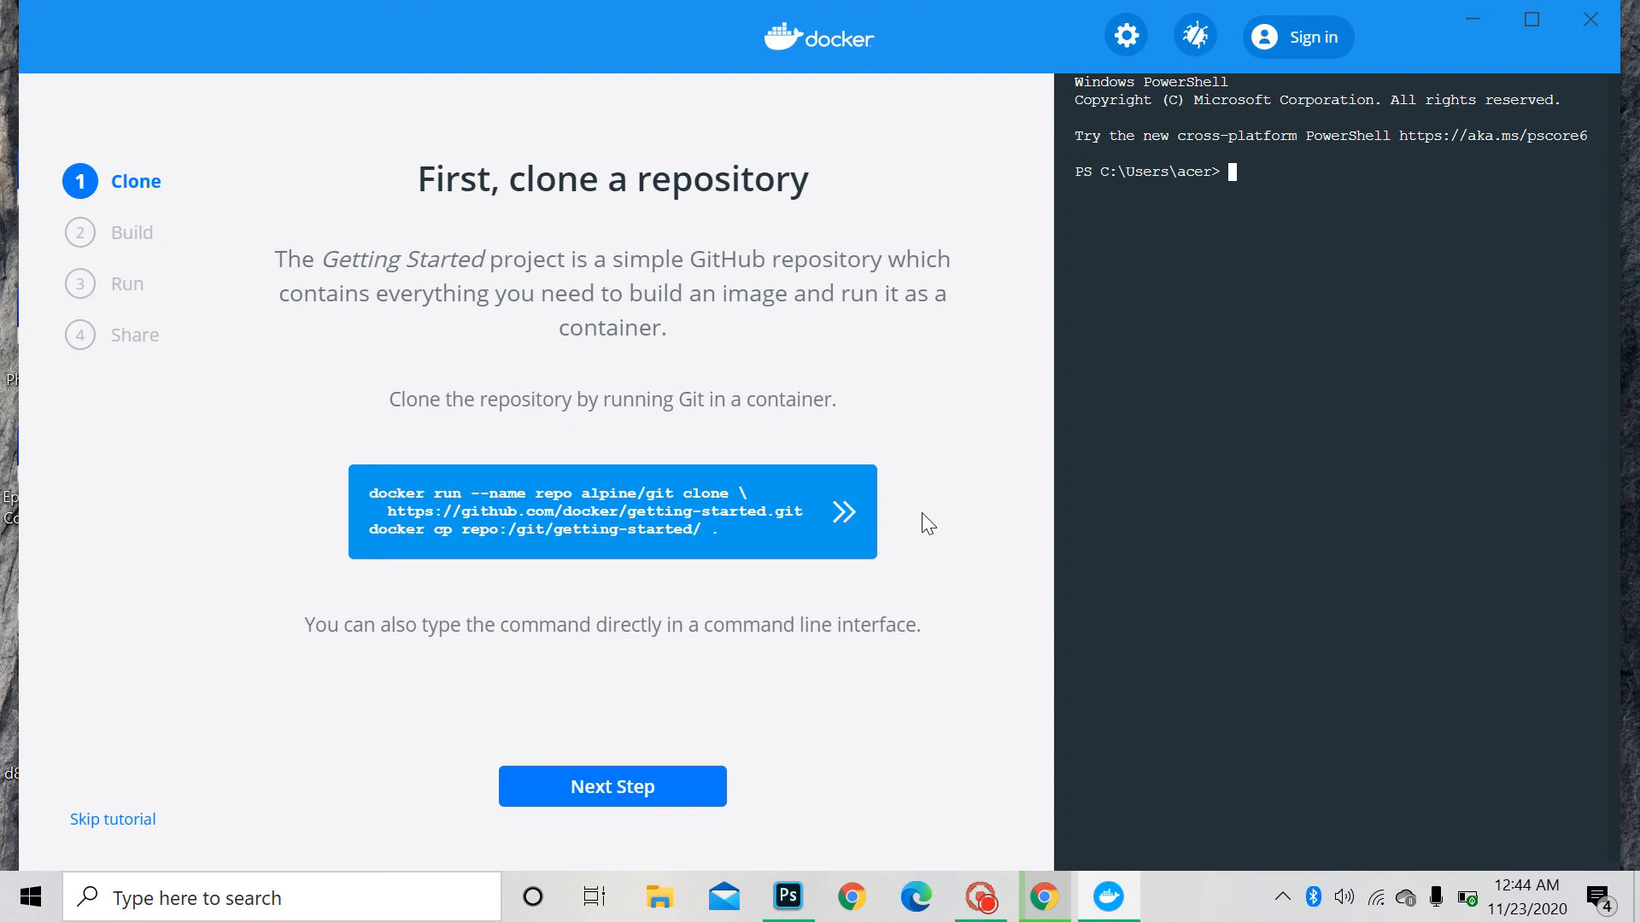
pyautogui.click(1106, 897)
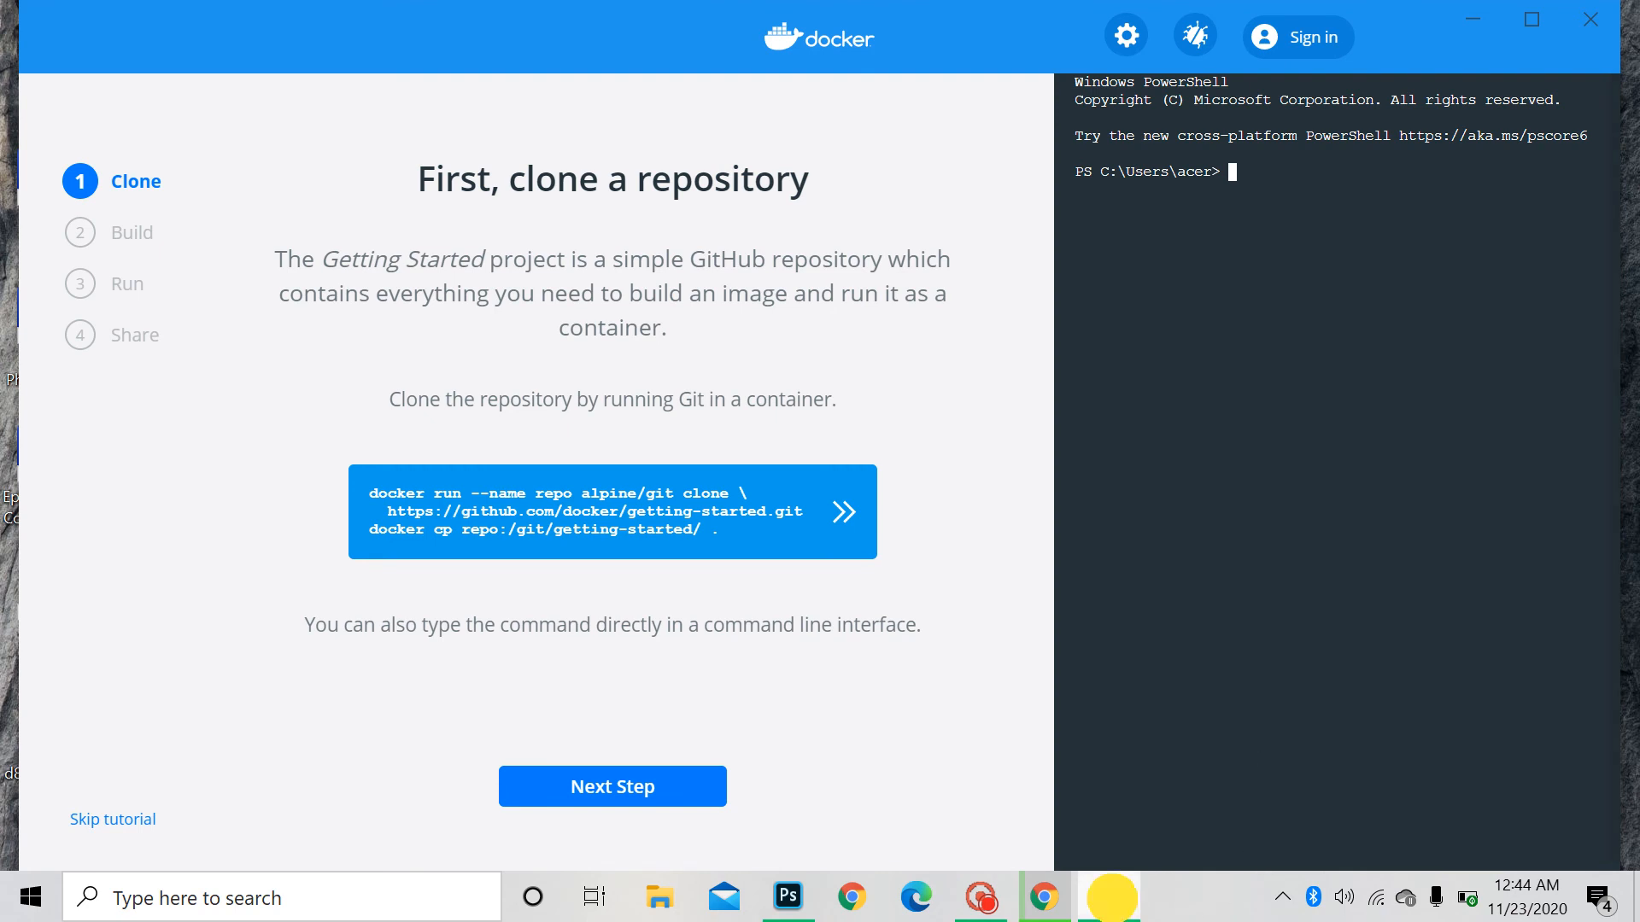
pyautogui.click(1110, 901)
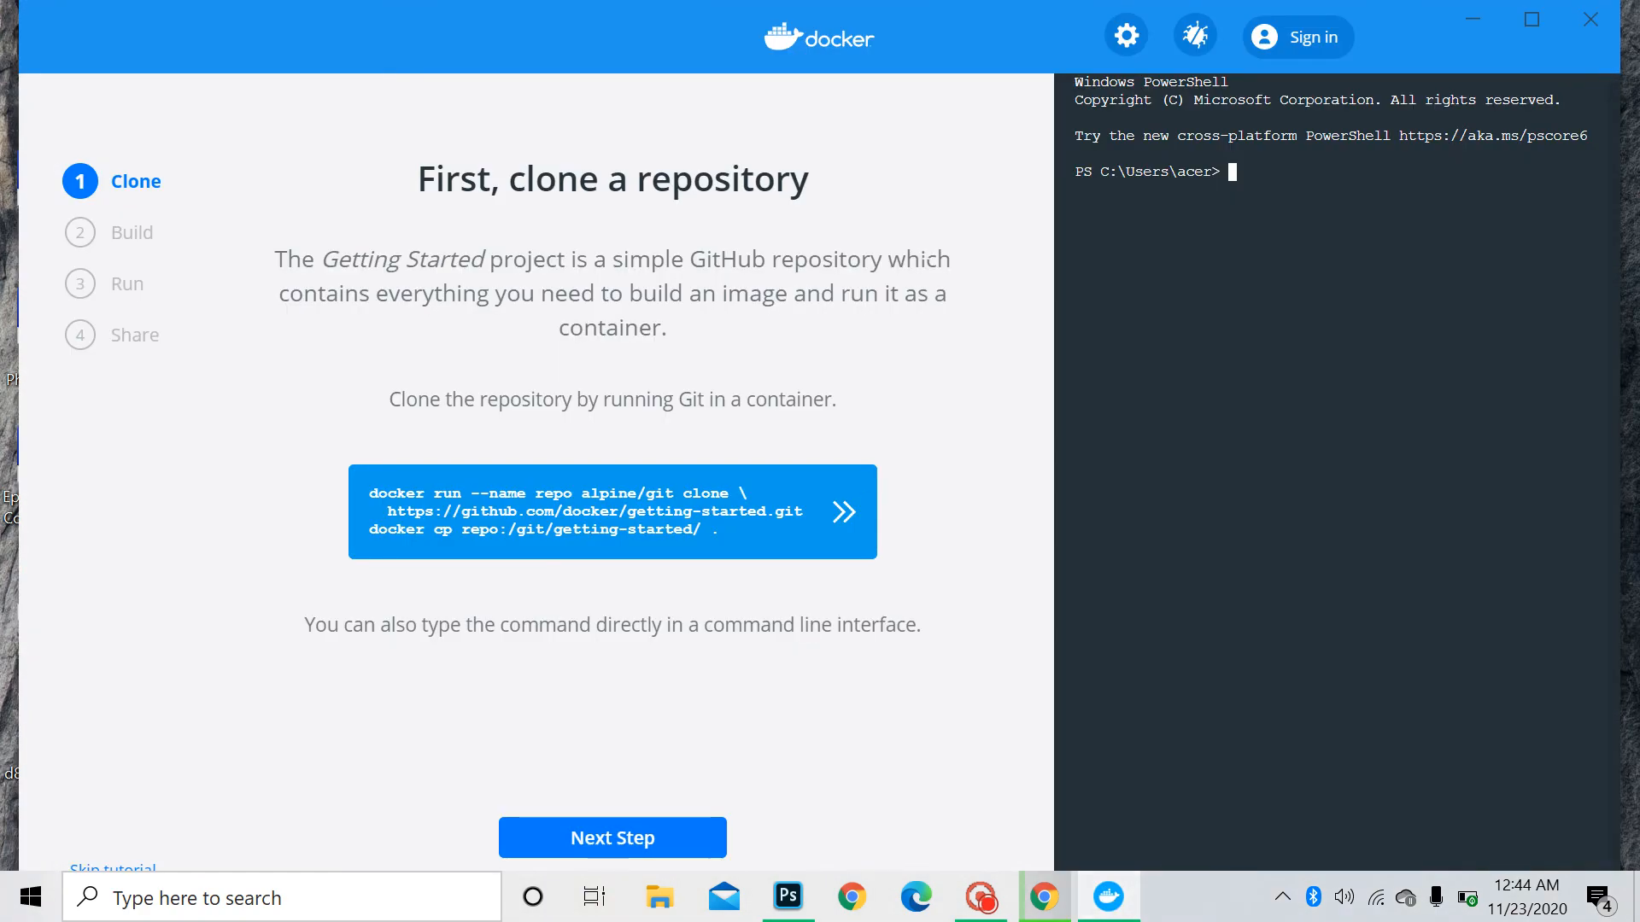
pyautogui.click(1531, 19)
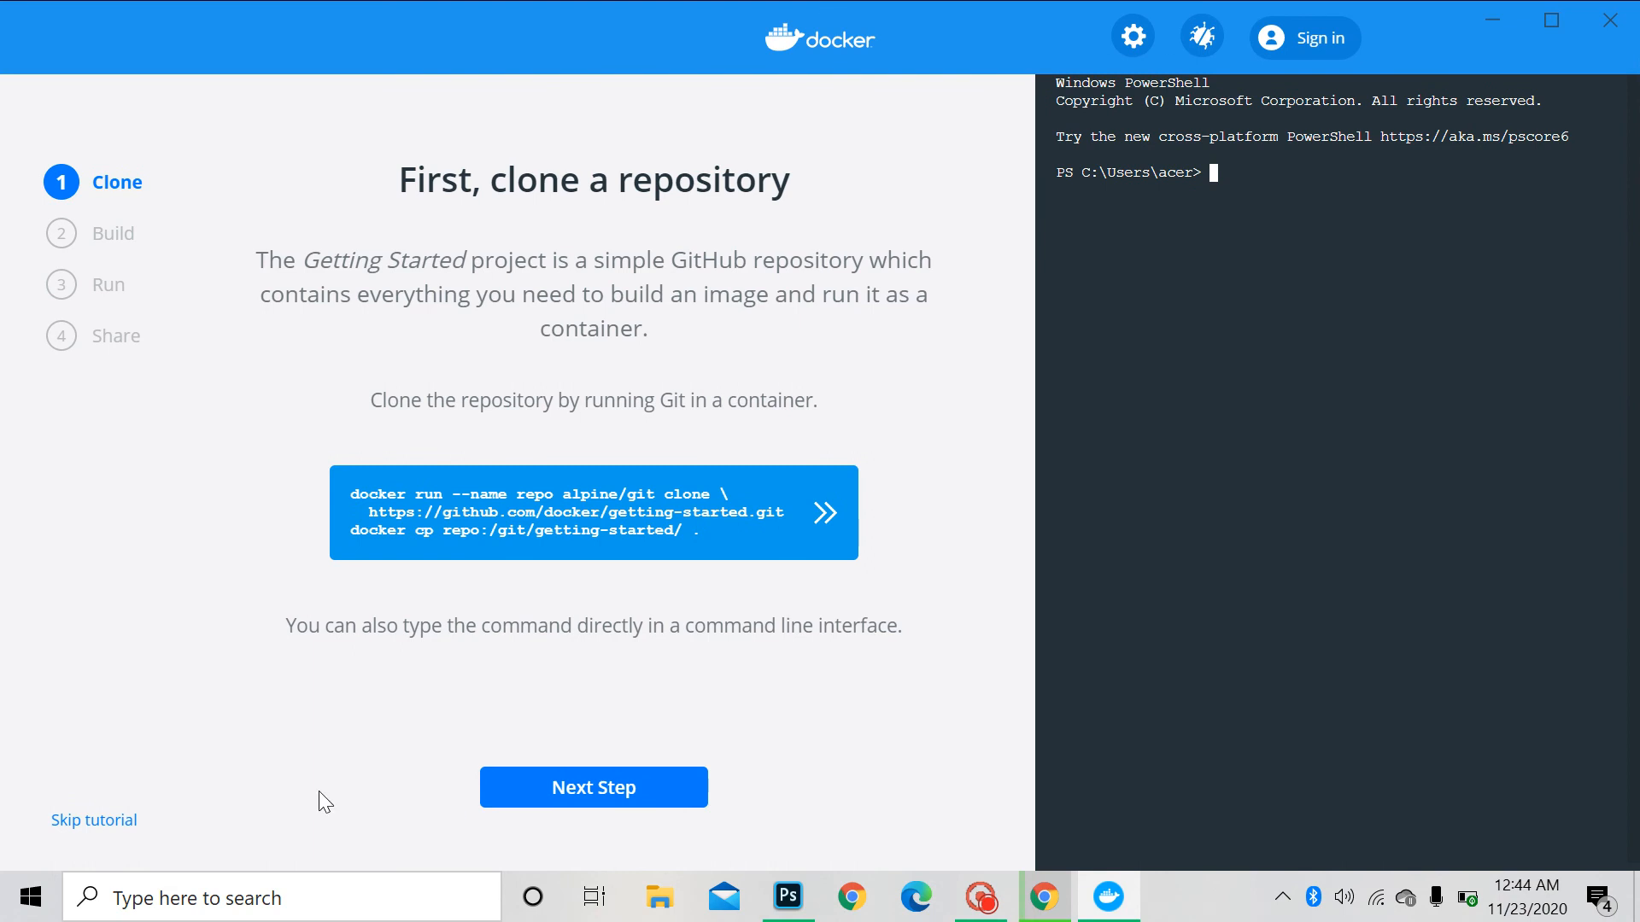
# Step: Skip the tutorial and highlight the Docker engine's status text in the dashboard footer
pyautogui.click(109, 819)
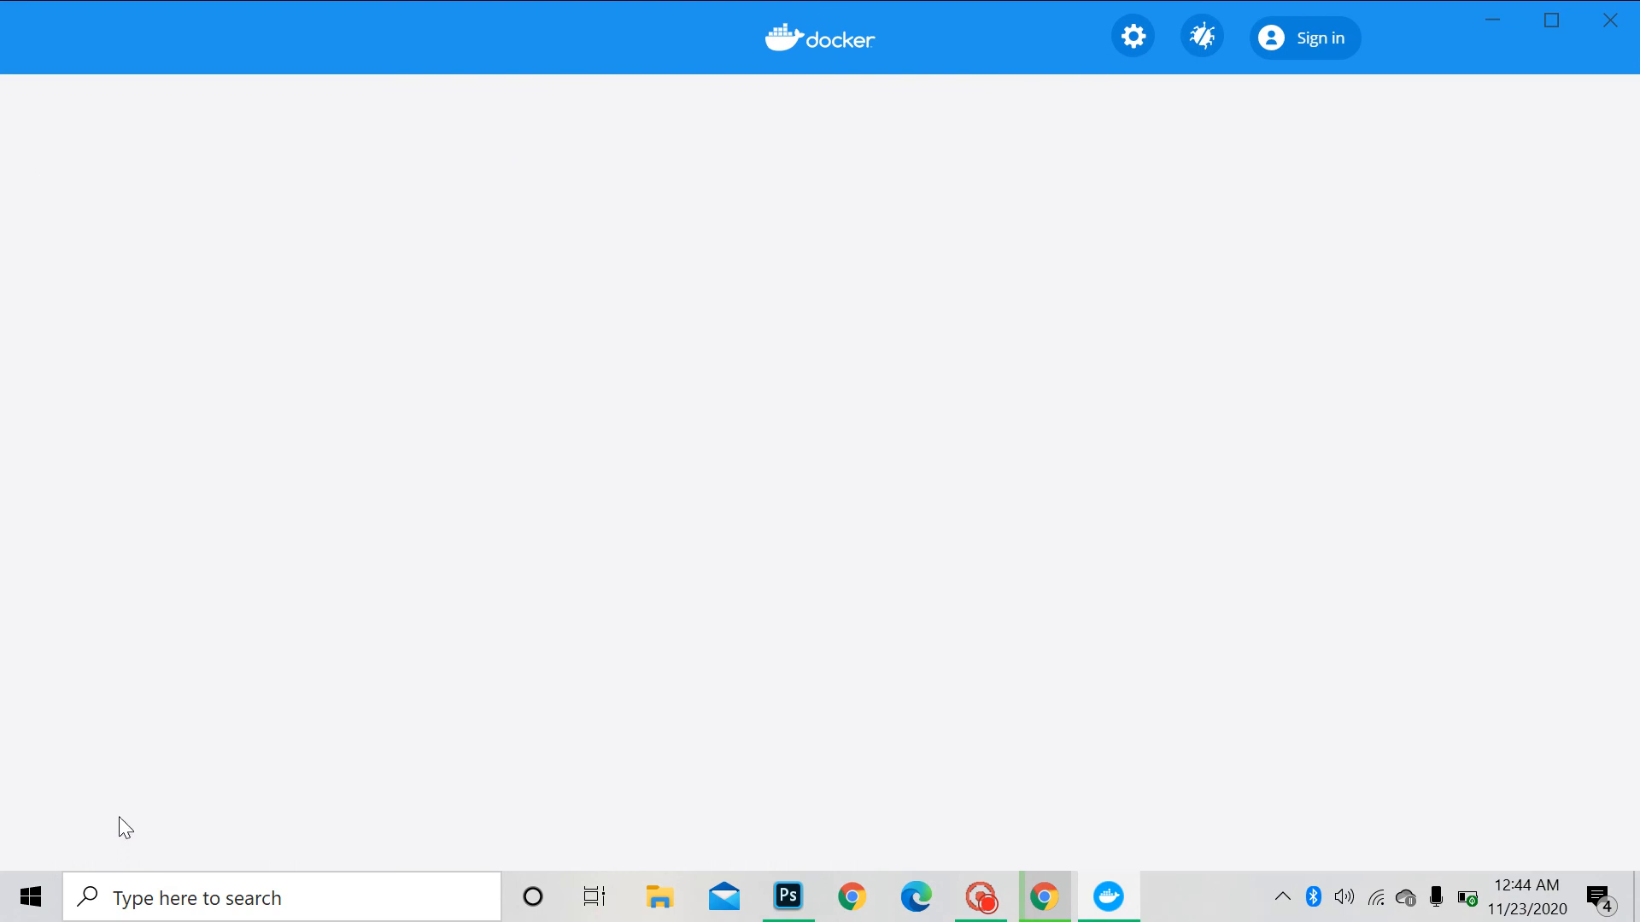
pyautogui.click(194, 844)
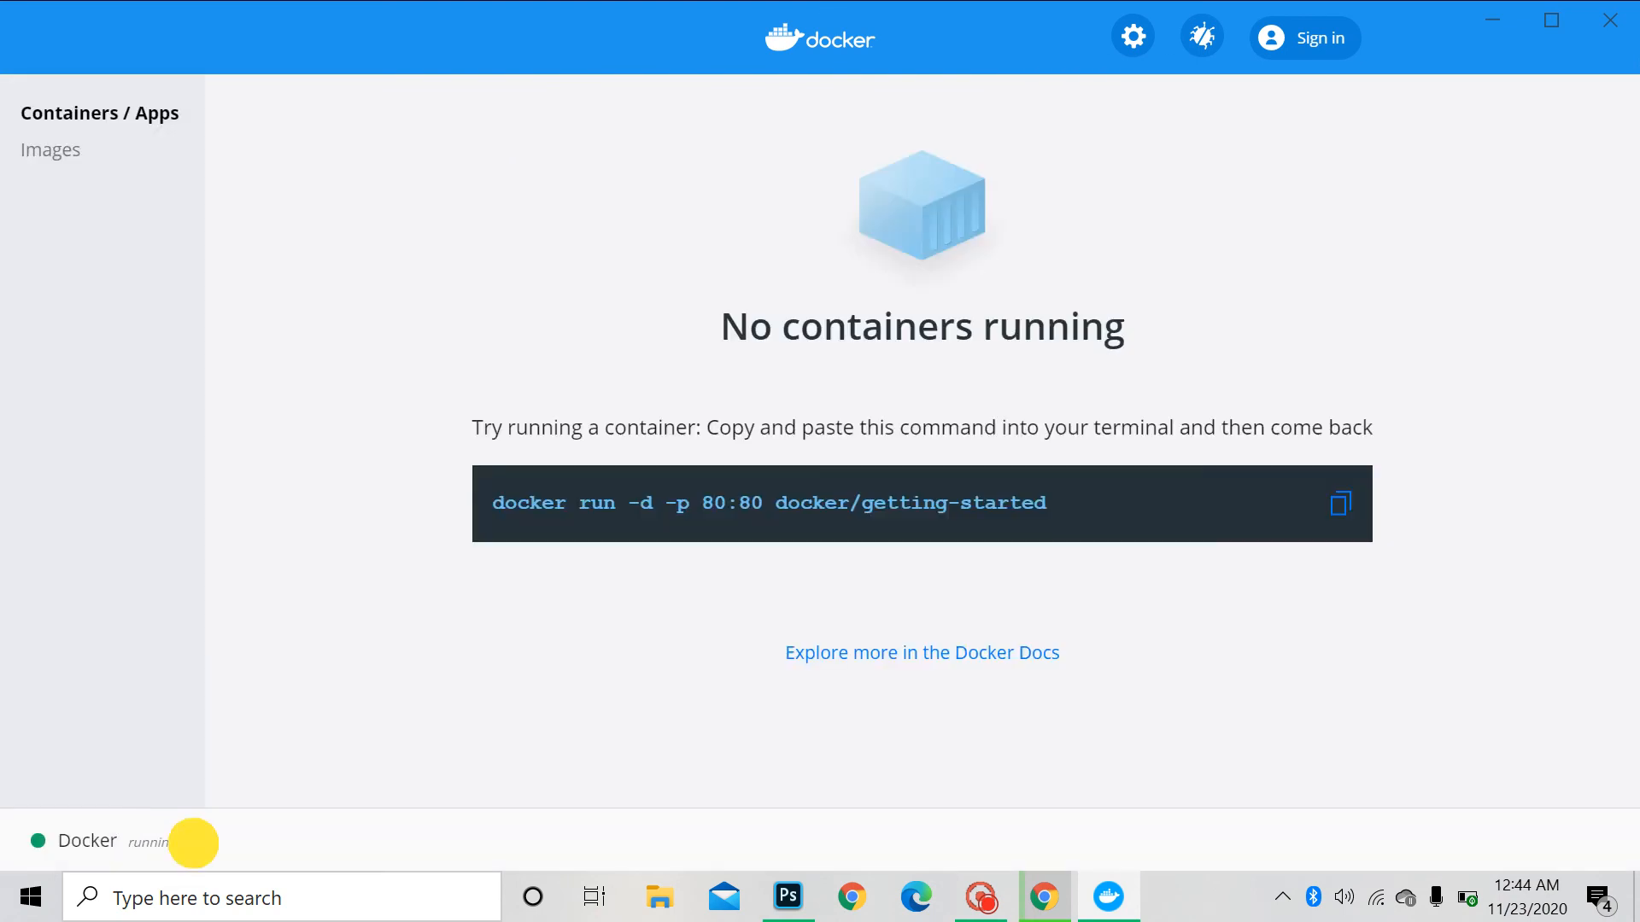
pyautogui.moveTo(193, 844); pyautogui.dragTo(34, 842)
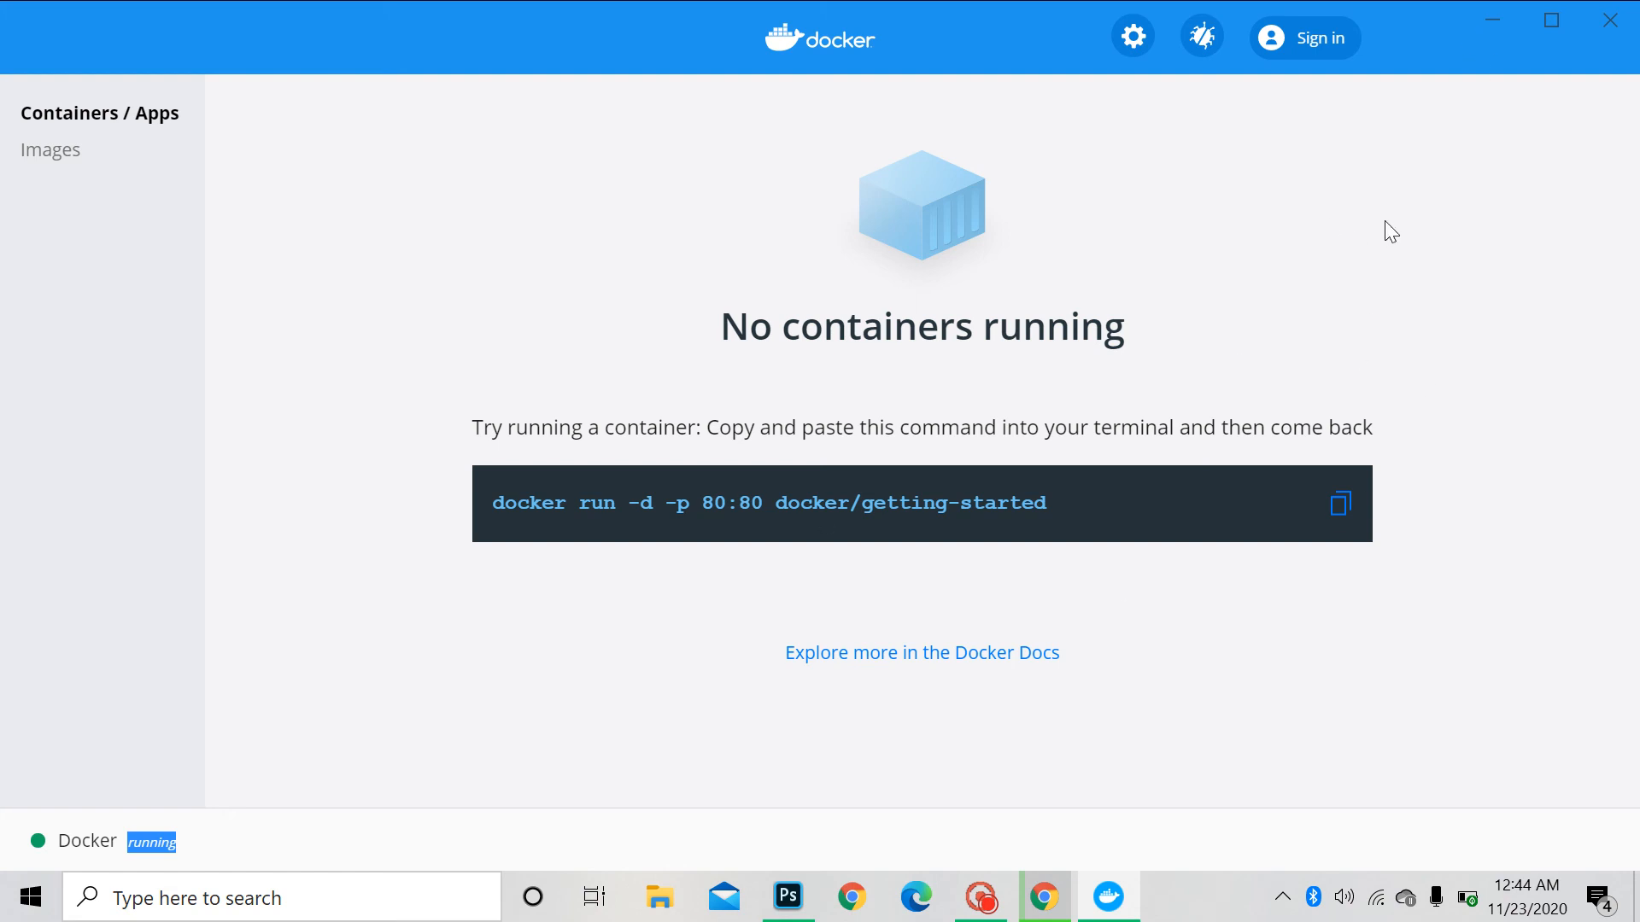
# Step: Minimize Docker Desktop and open Turn Windows features on or off from the recent Windows searches
pyautogui.click(1484, 31)
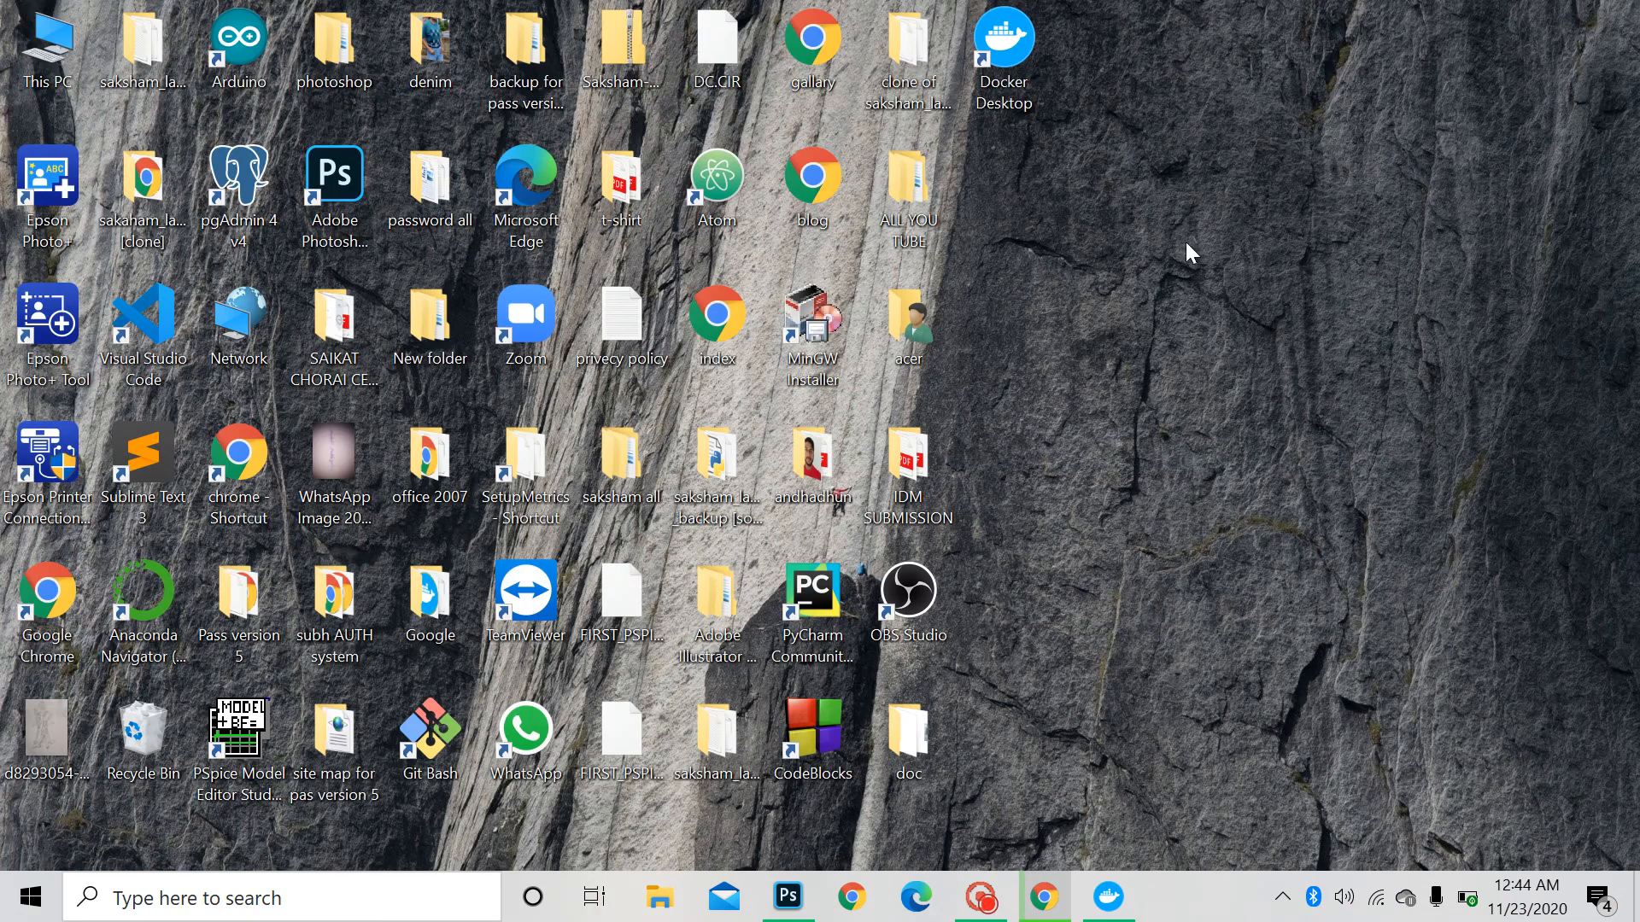
pyautogui.rightClick(1148, 212)
pyautogui.click(1215, 285)
pyautogui.click(370, 898)
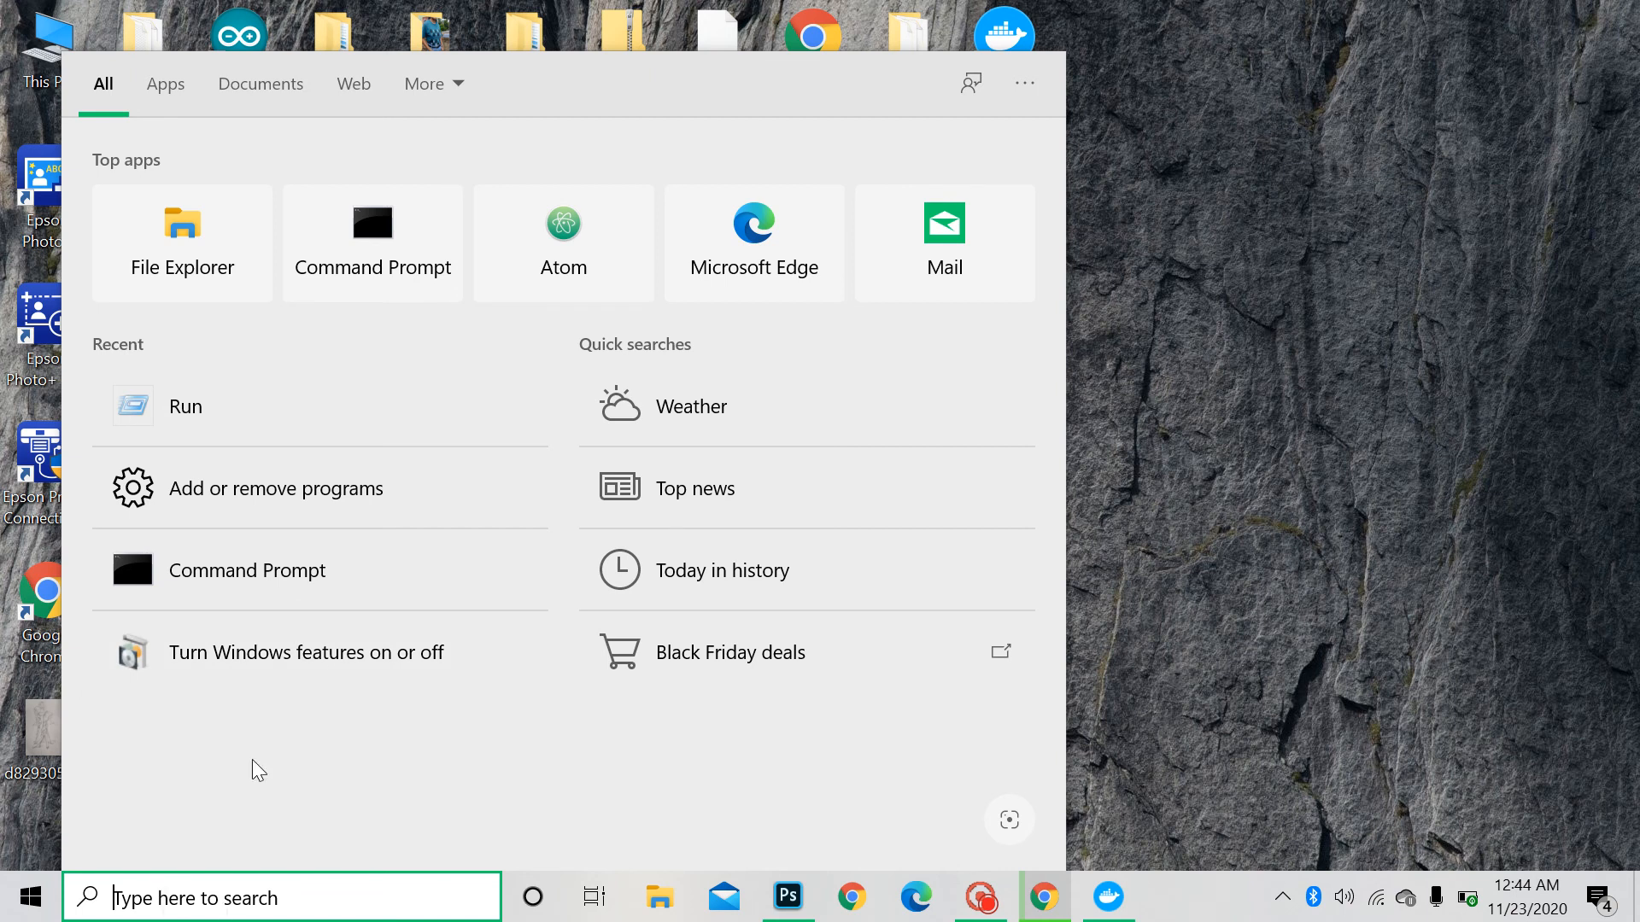
pyautogui.click(261, 663)
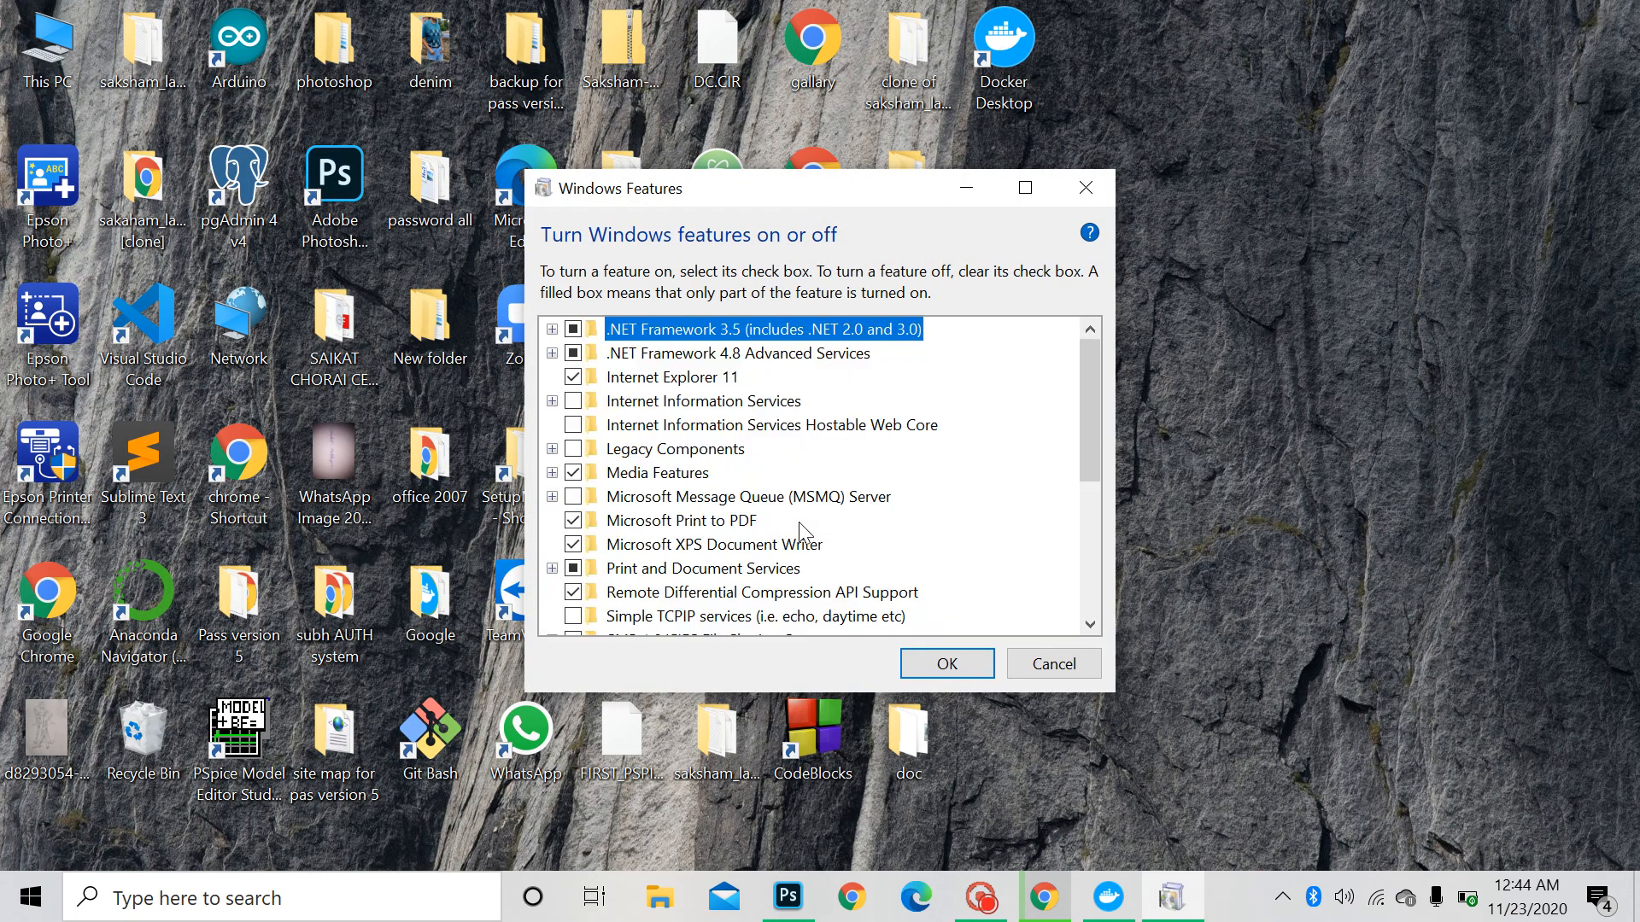
# Step: Enable Windows Hypervisor Platform in Windows Features, apply the change and close the completion dialog
pyautogui.scroll(-4, 801, 530)
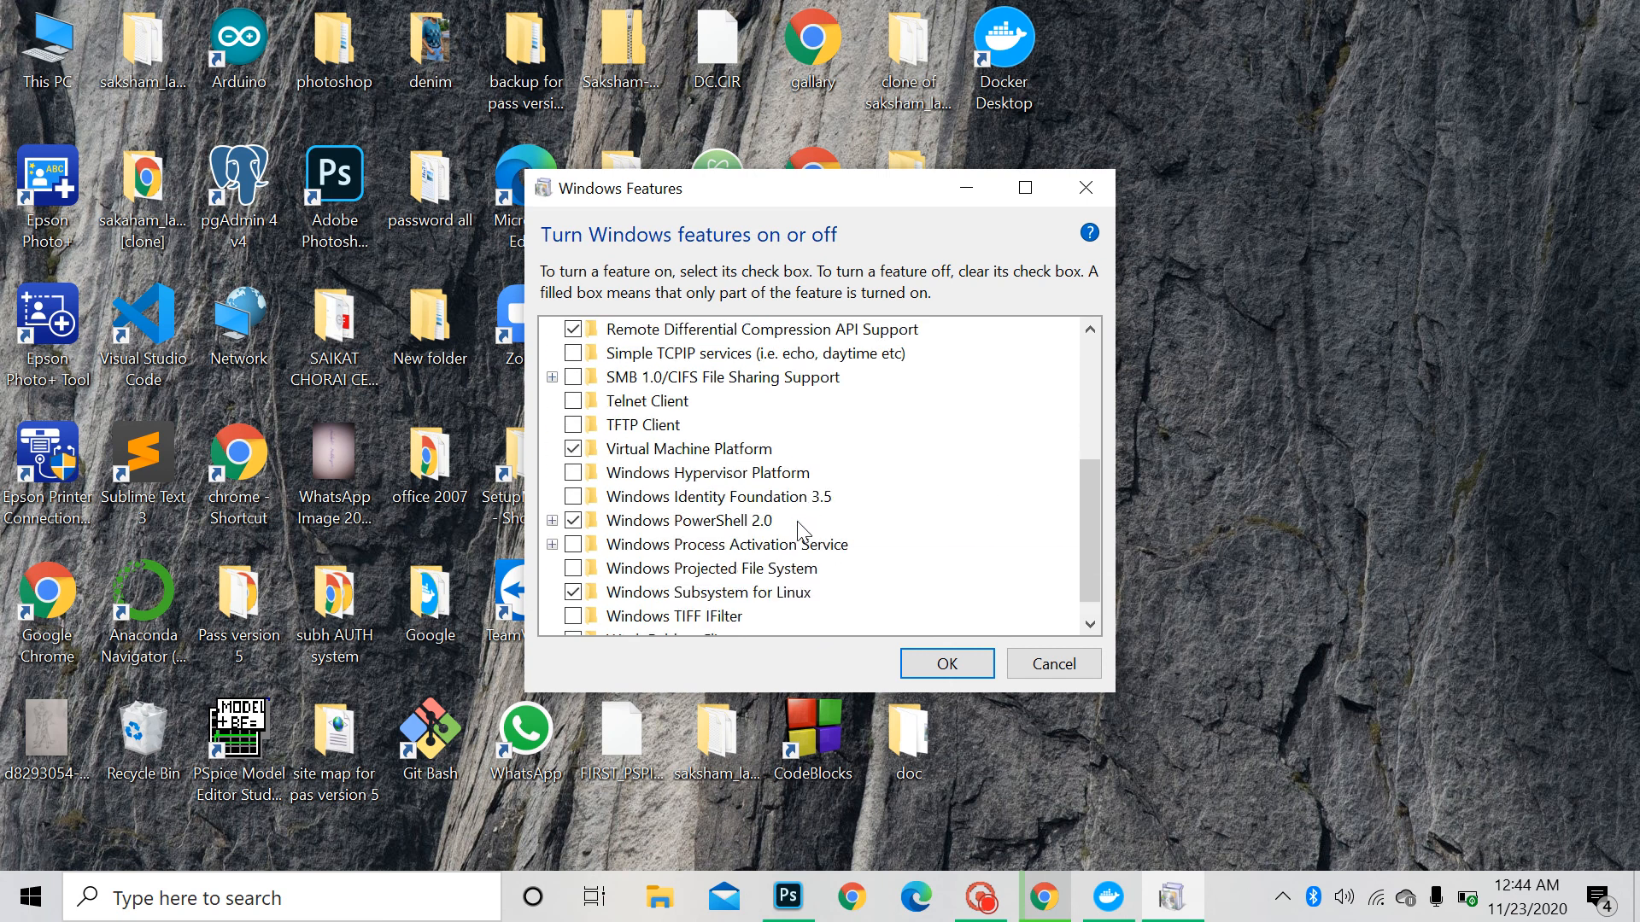
pyautogui.scroll(-1, 801, 529)
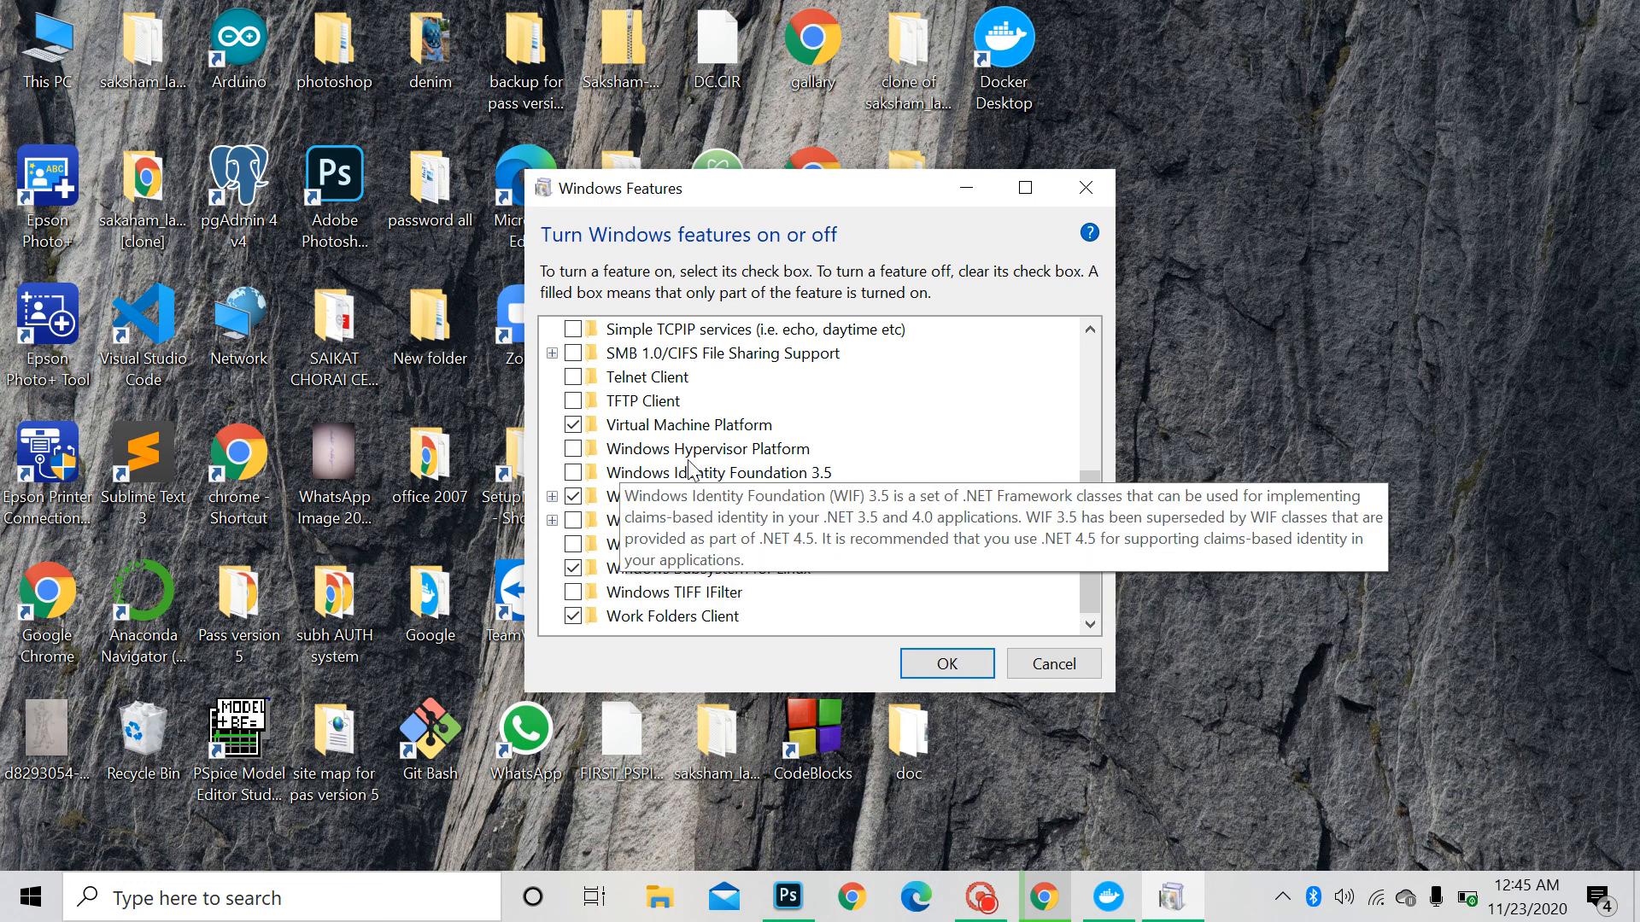
pyautogui.click(575, 452)
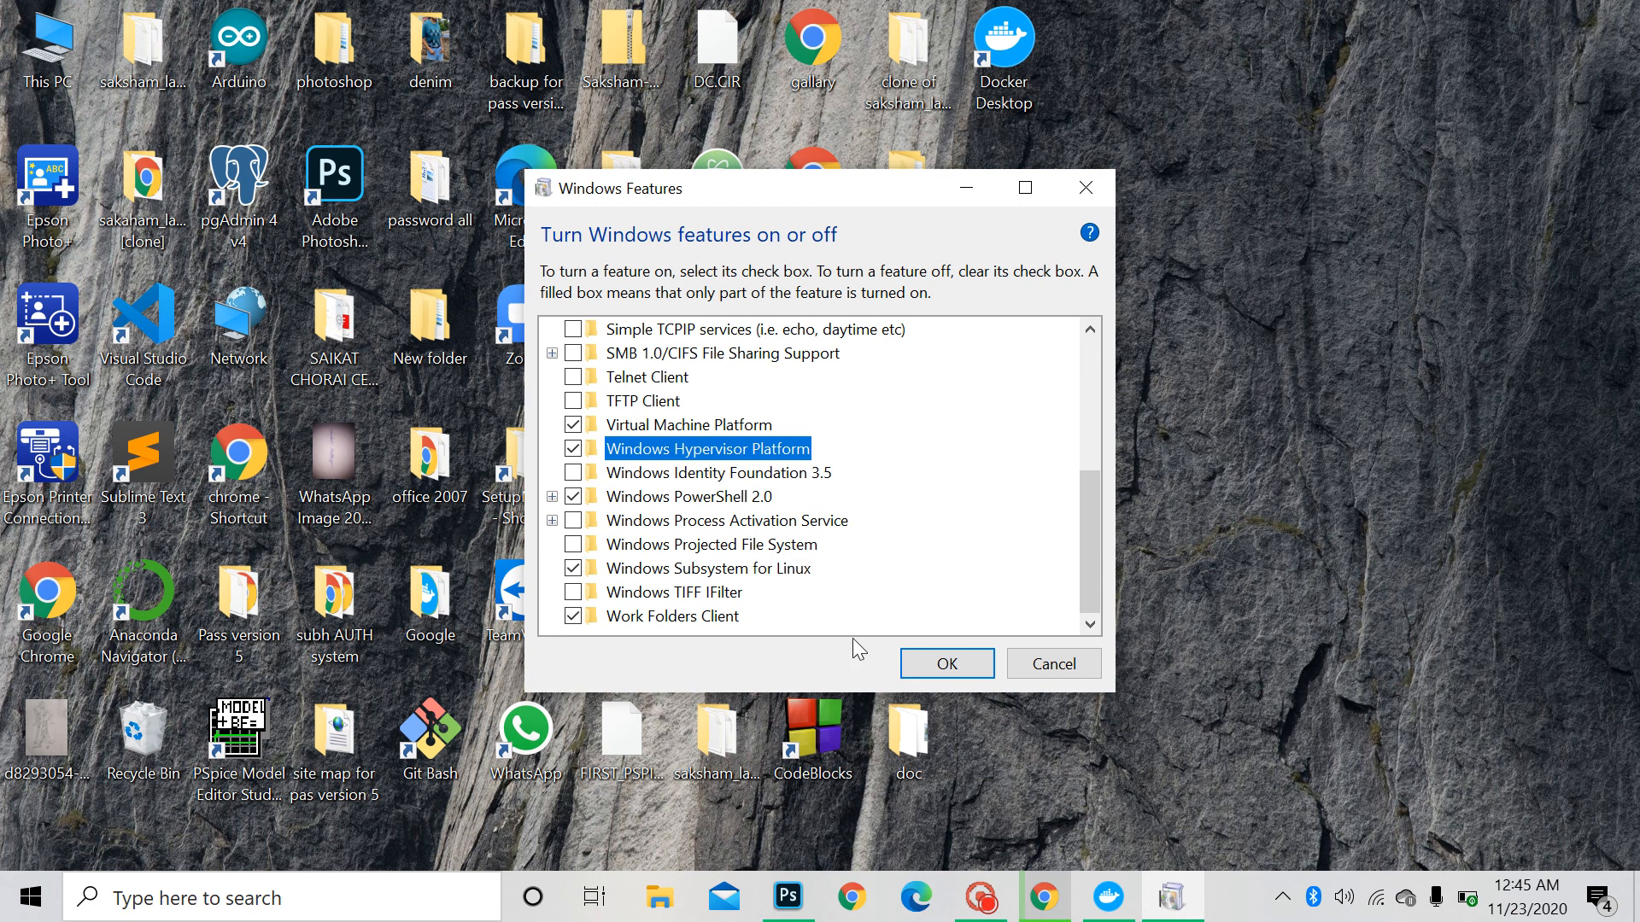
pyautogui.click(946, 666)
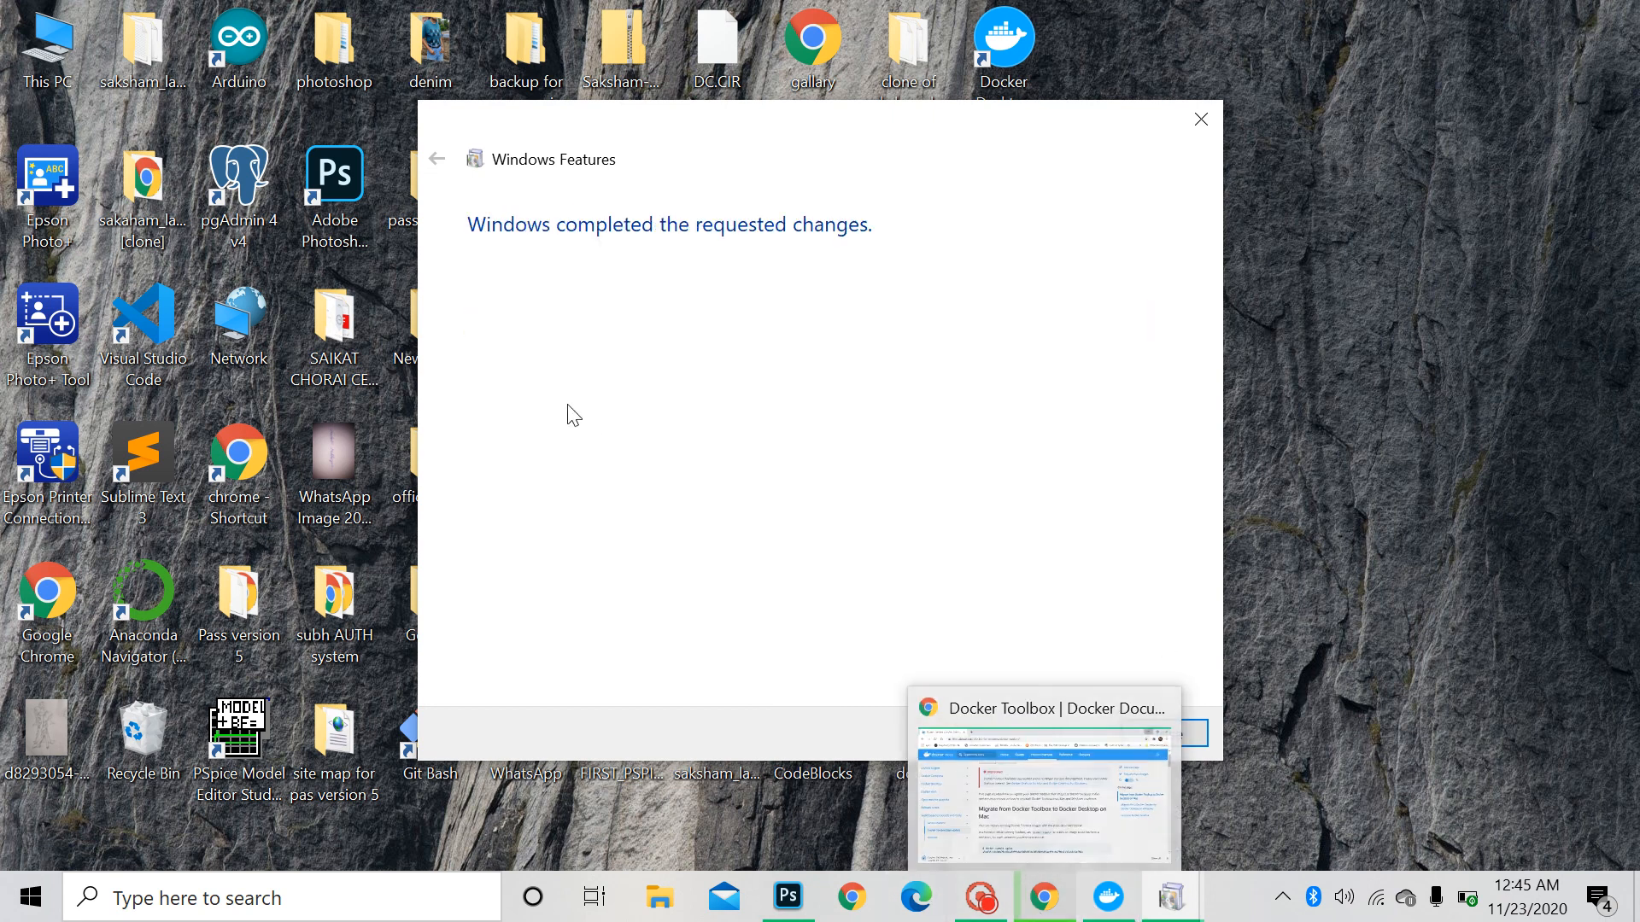
pyautogui.click(1315, 589)
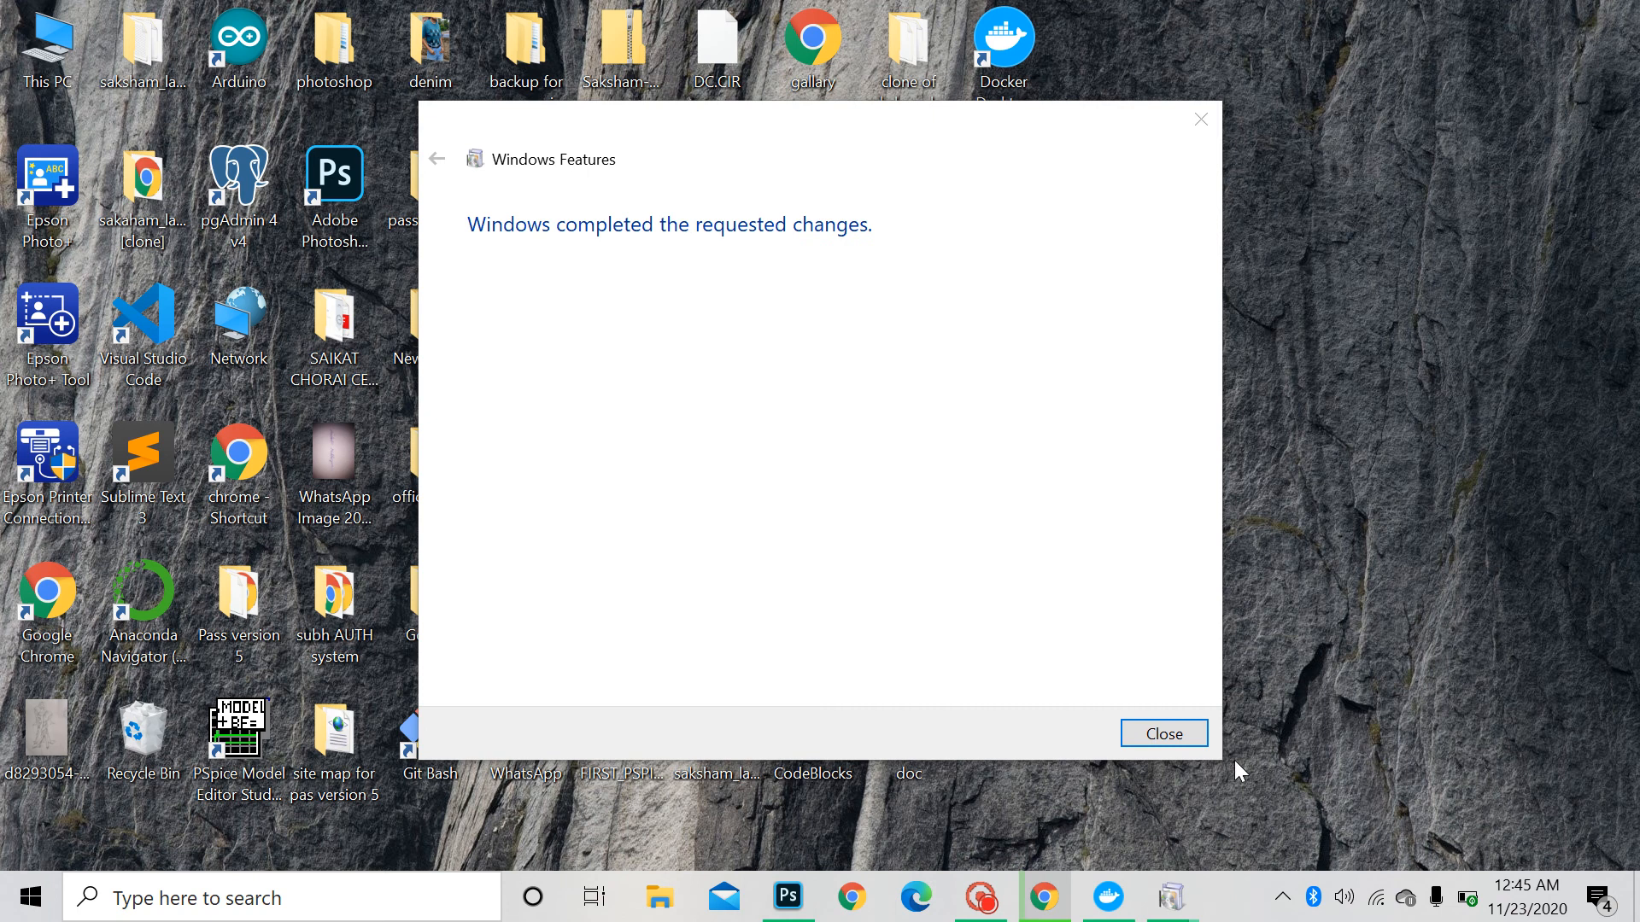
pyautogui.click(1193, 735)
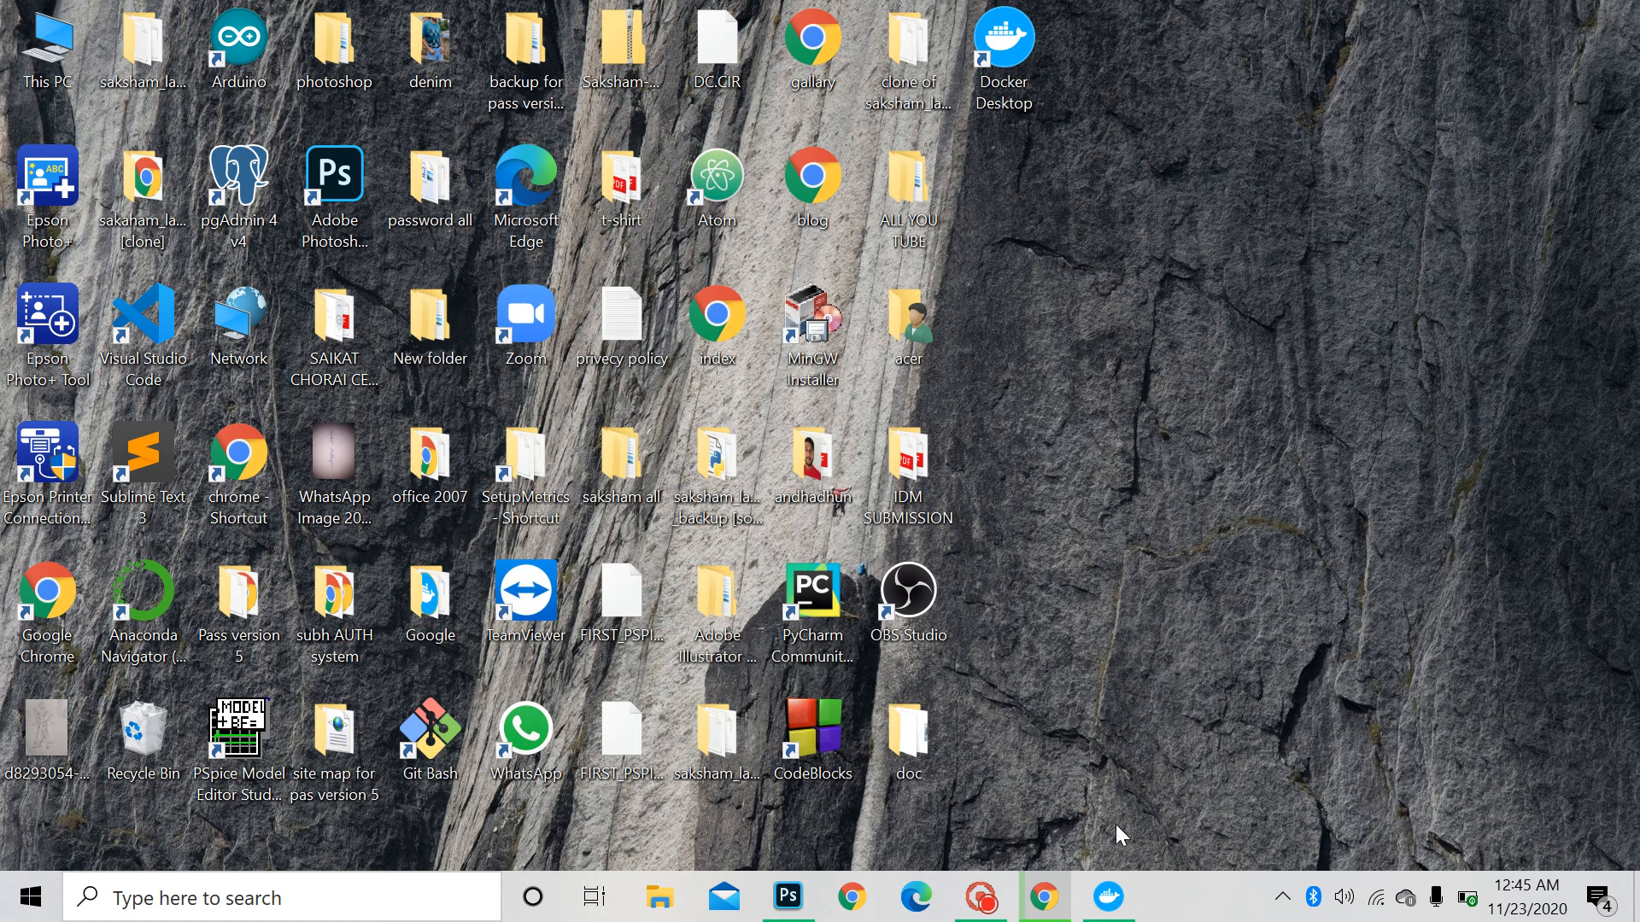
# Step: Switch to Chrome, open its Downloads page in a new tab and highlight the Docker Desktop Installer.exe download URL
pyautogui.click(1043, 897)
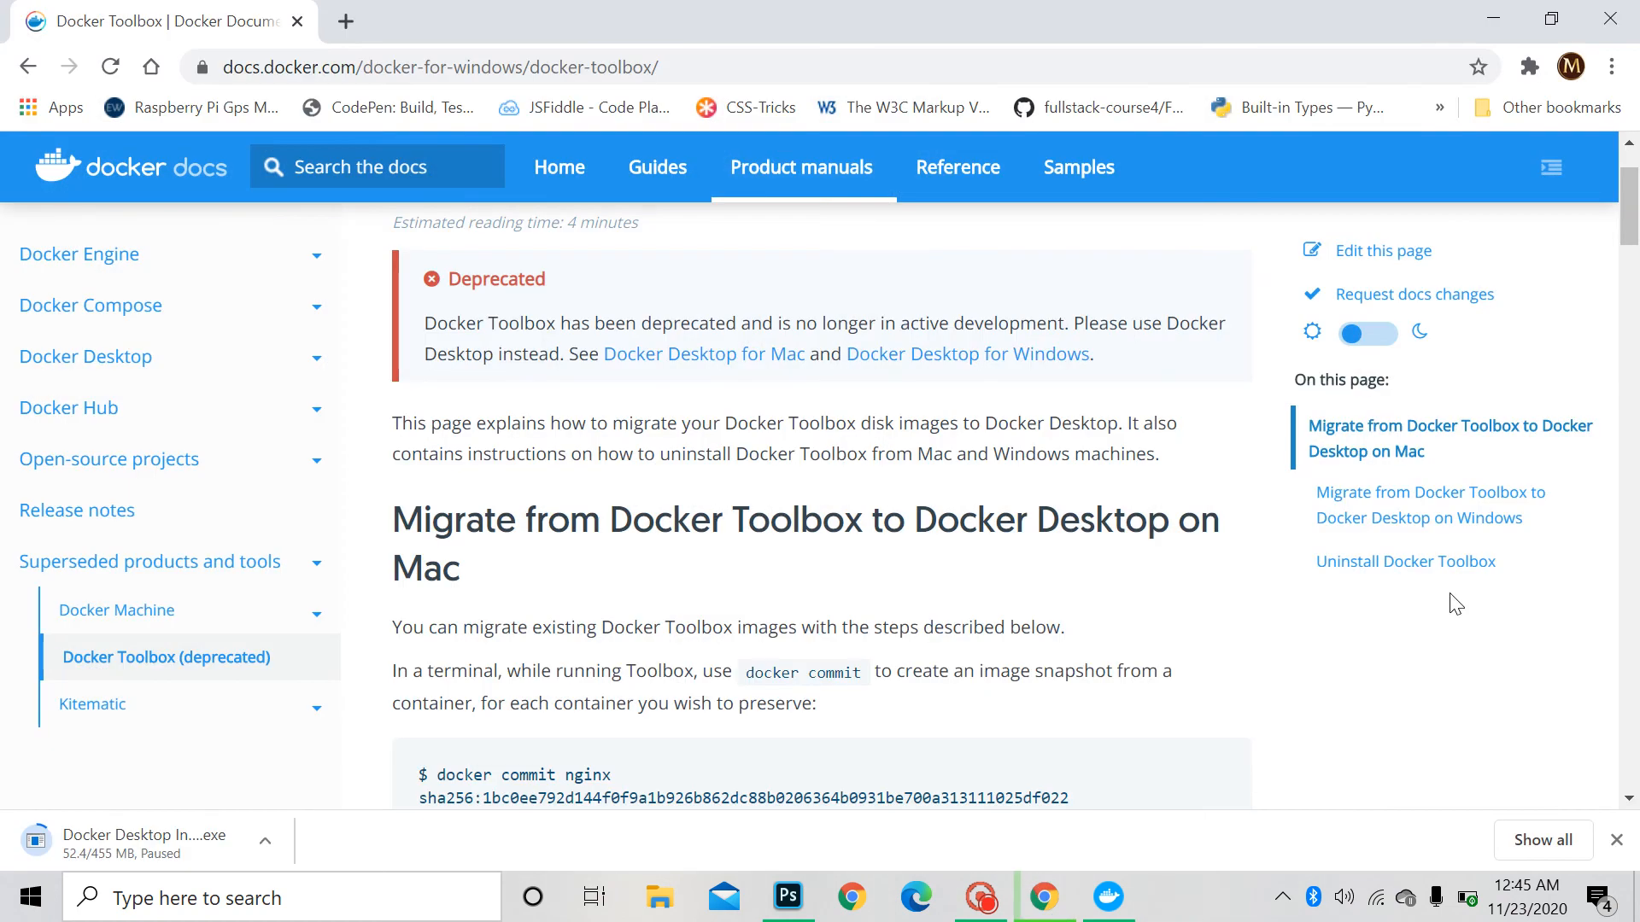
pyautogui.click(347, 26)
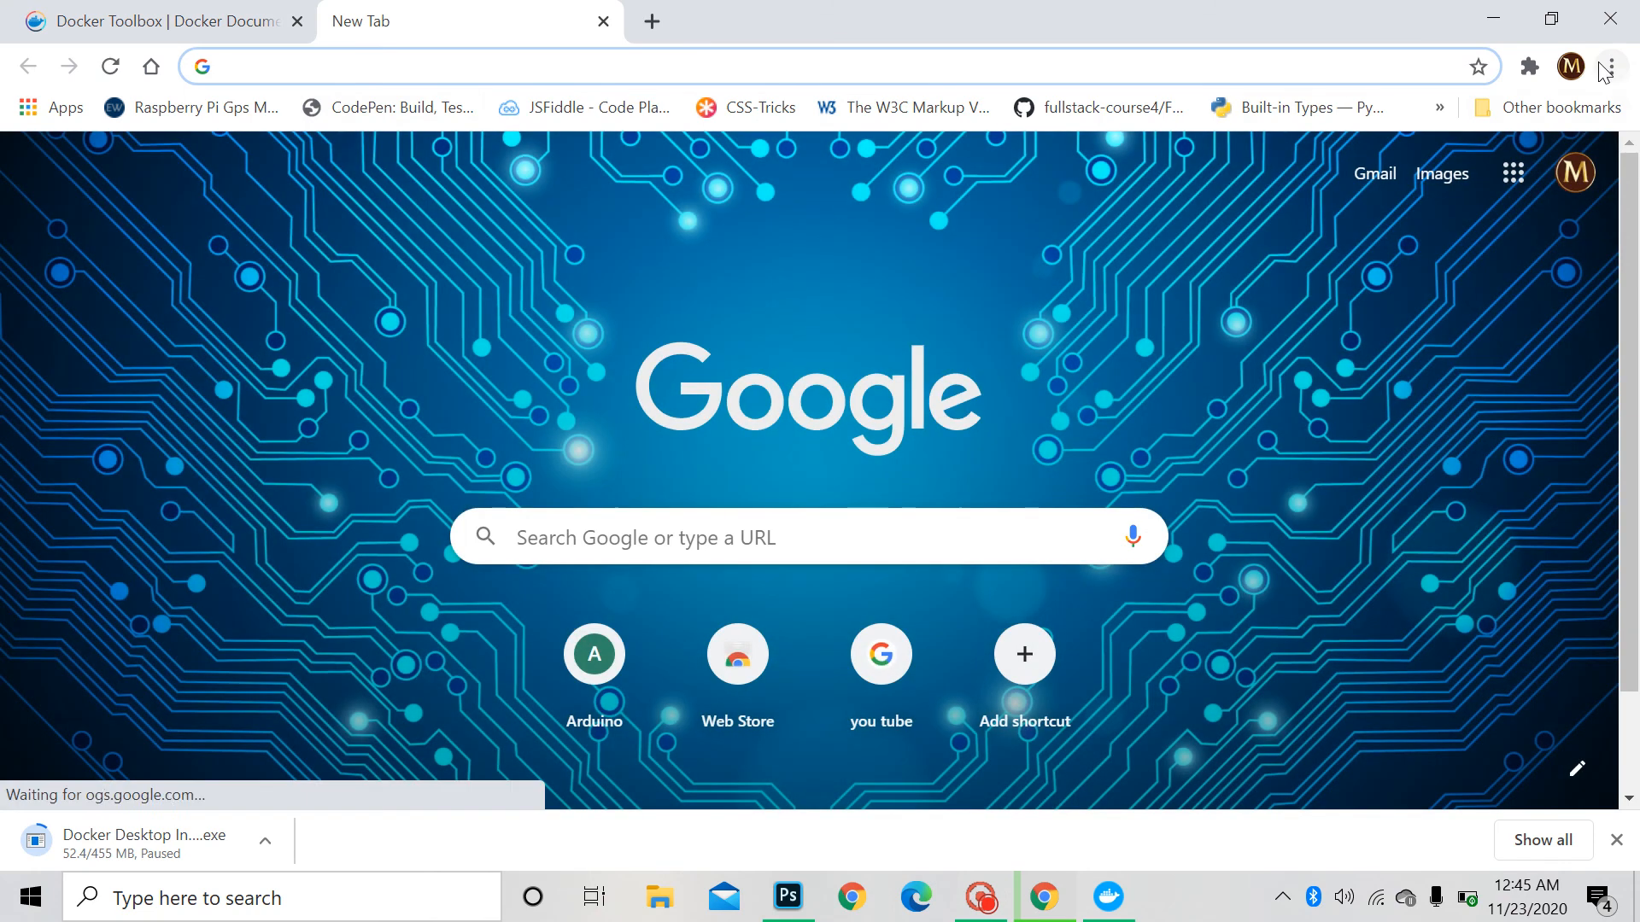
pyautogui.click(1611, 67)
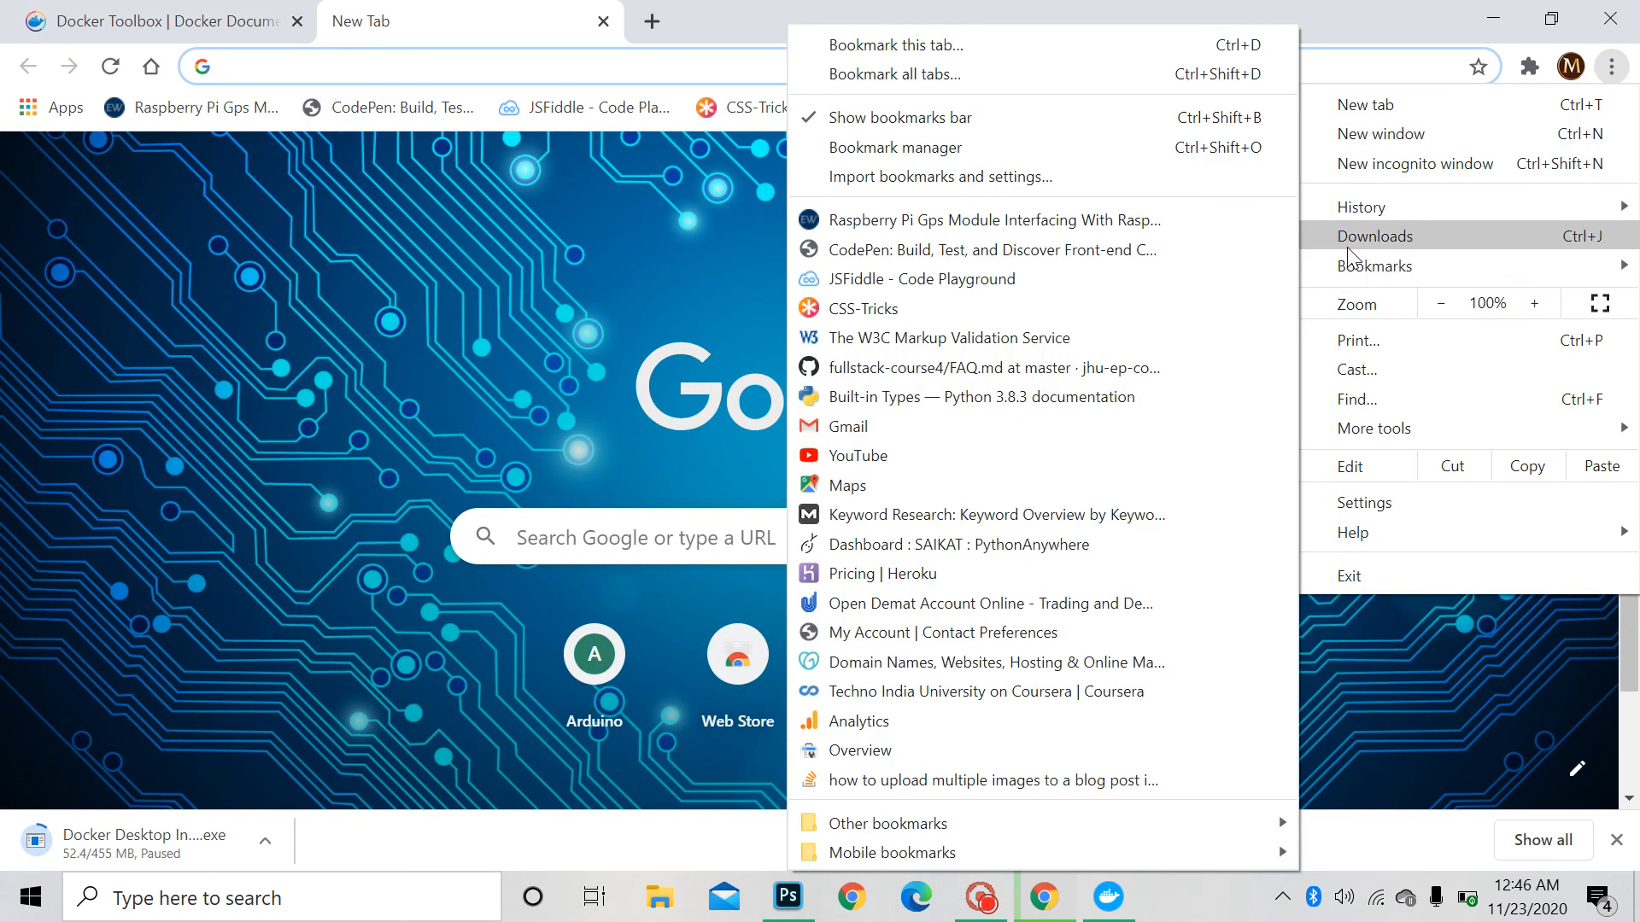
pyautogui.click(1359, 241)
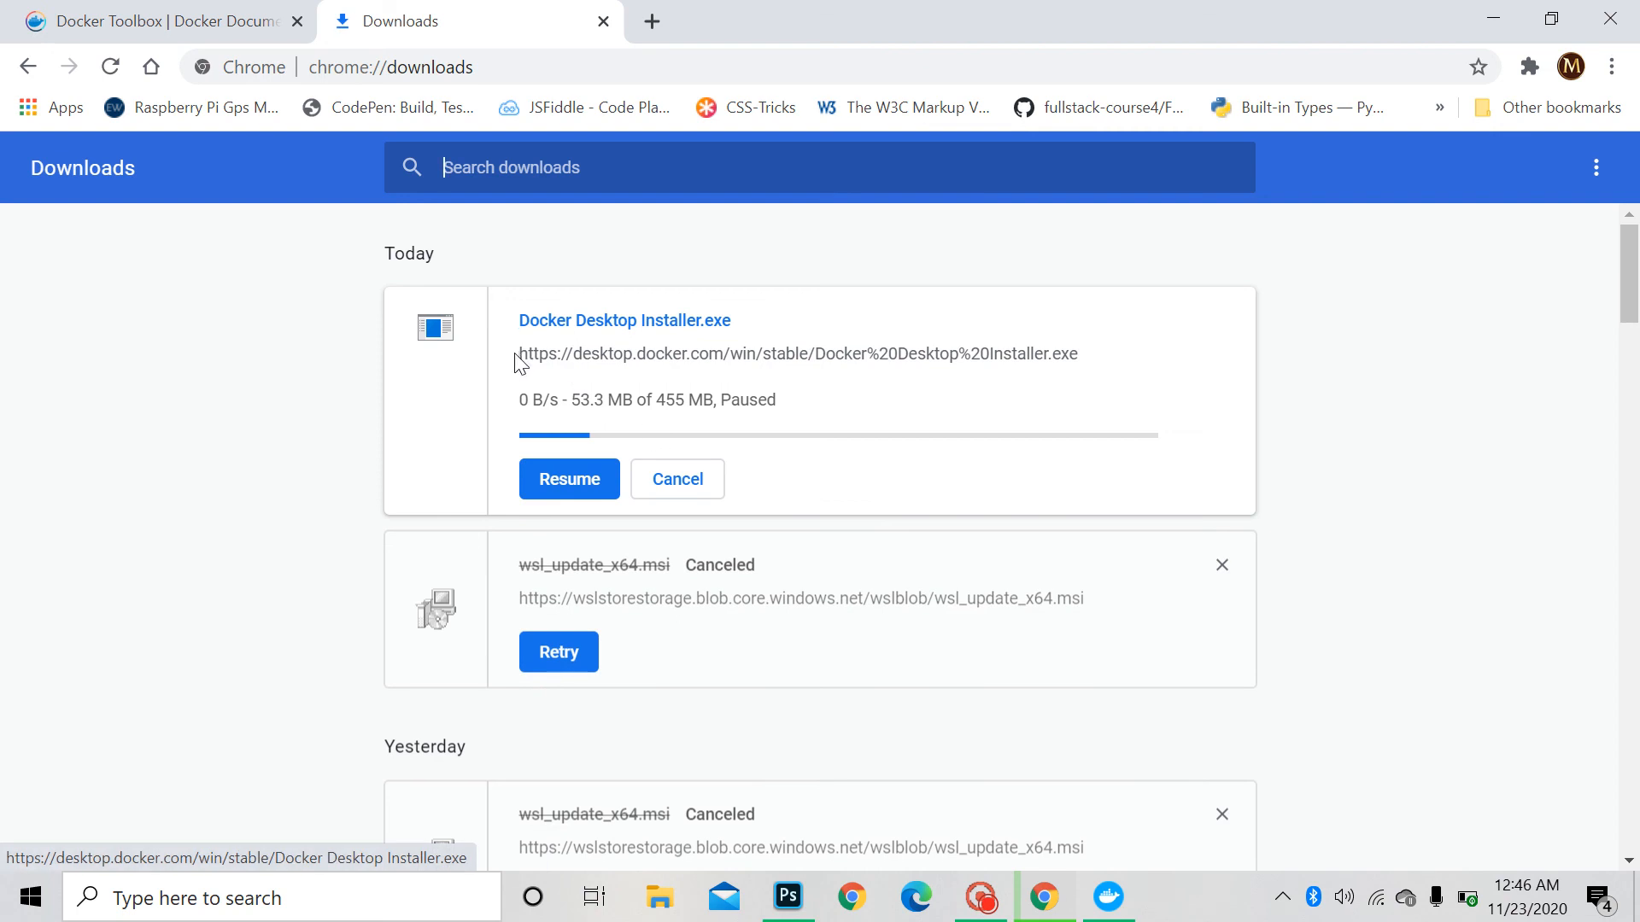
pyautogui.moveTo(518, 354); pyautogui.dragTo(1080, 355)
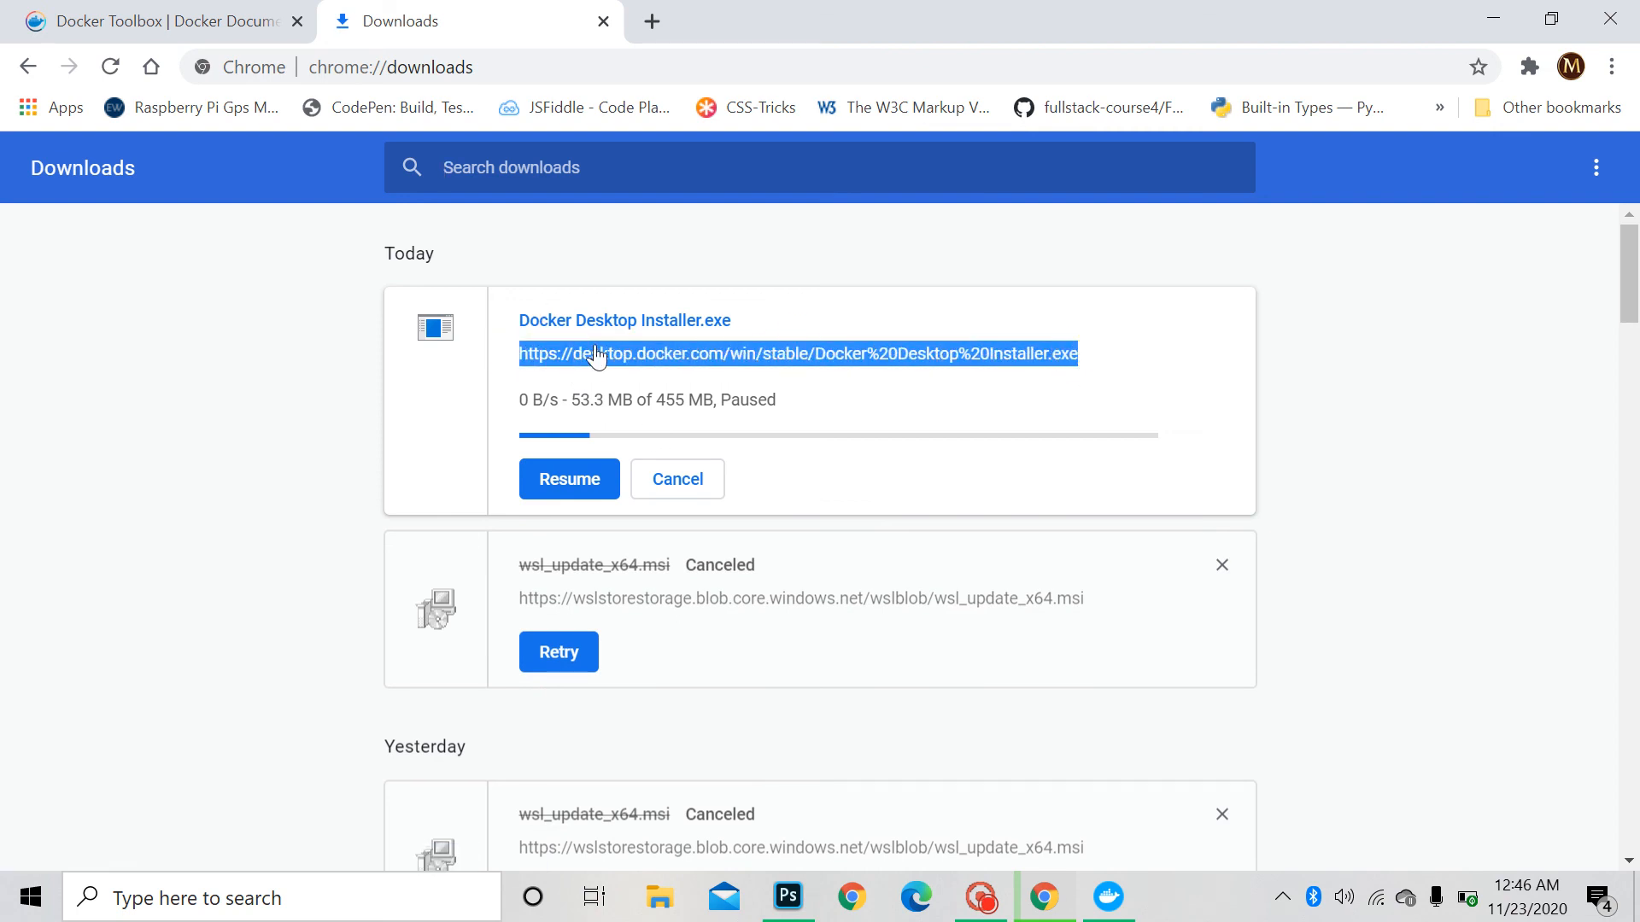
pyautogui.click(827, 405)
# Step: Download wsl_update_x64.msi again from yesterday's canceled entry, saving it to the desktop's Google folder
pyautogui.scroll(-3, 824, 418)
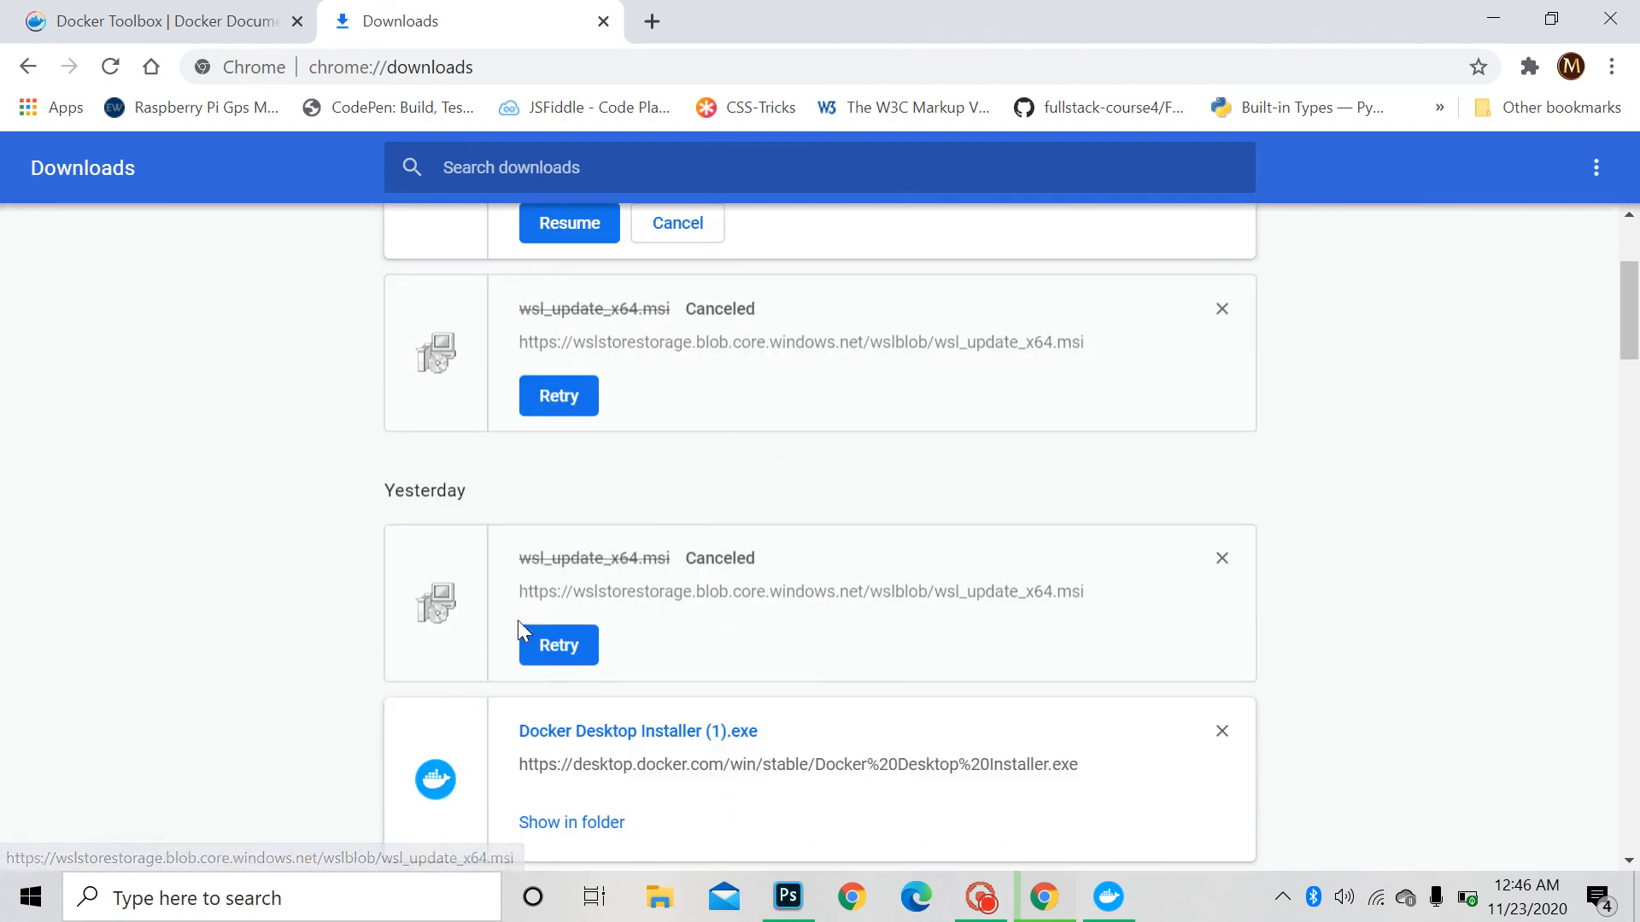
pyautogui.click(524, 591)
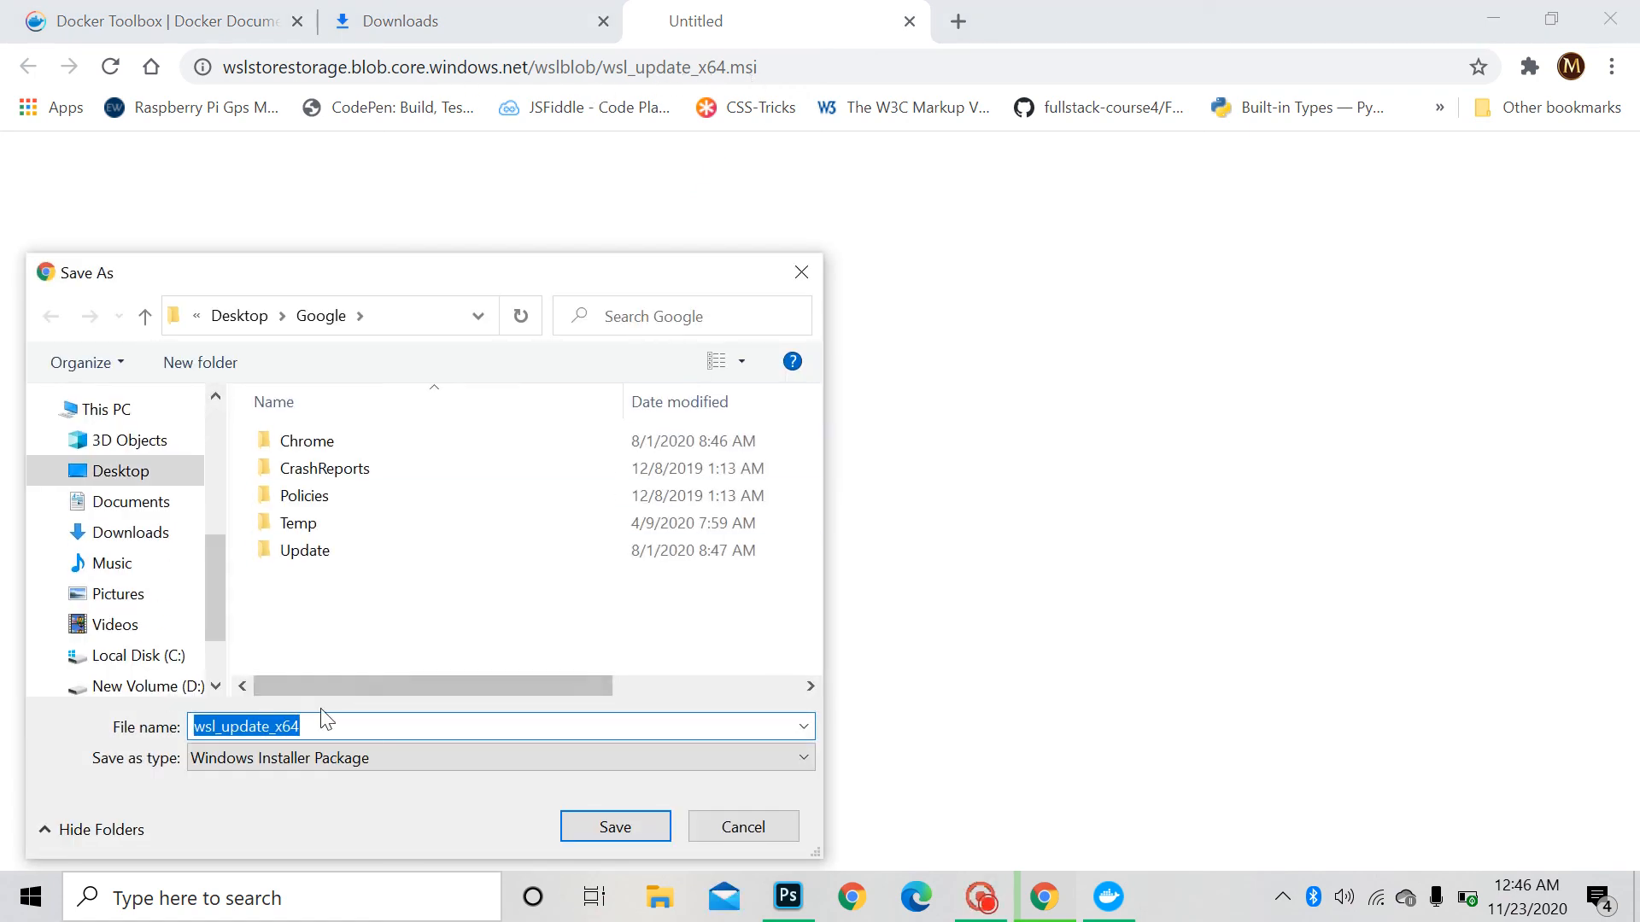
pyautogui.moveTo(513, 291); pyautogui.dragTo(495, 185)
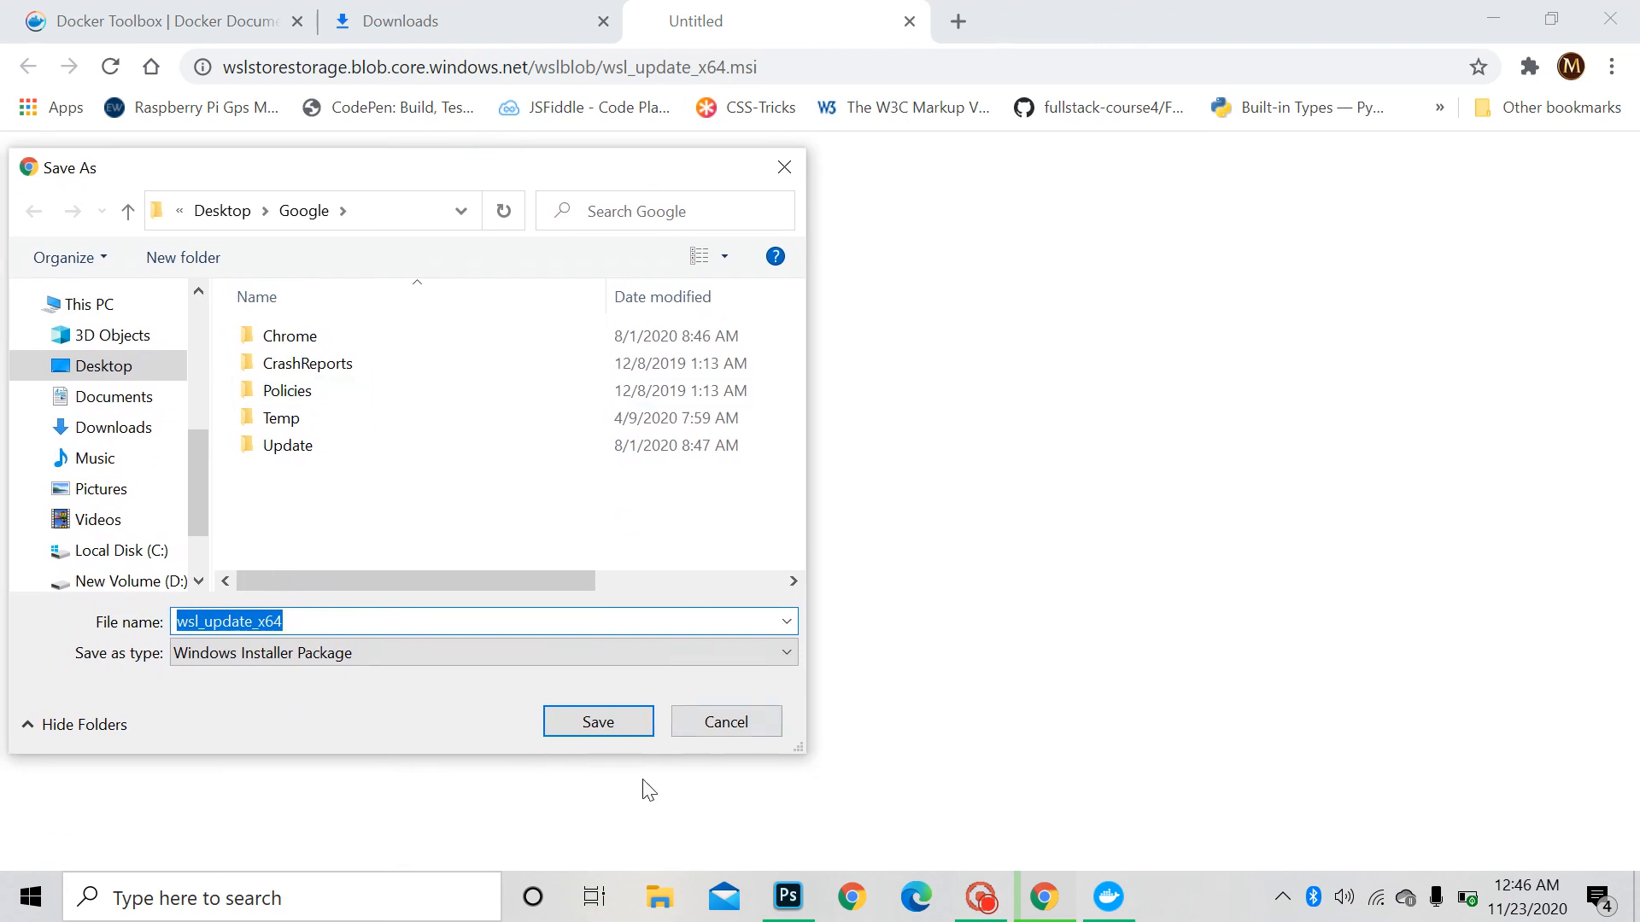
pyautogui.click(615, 728)
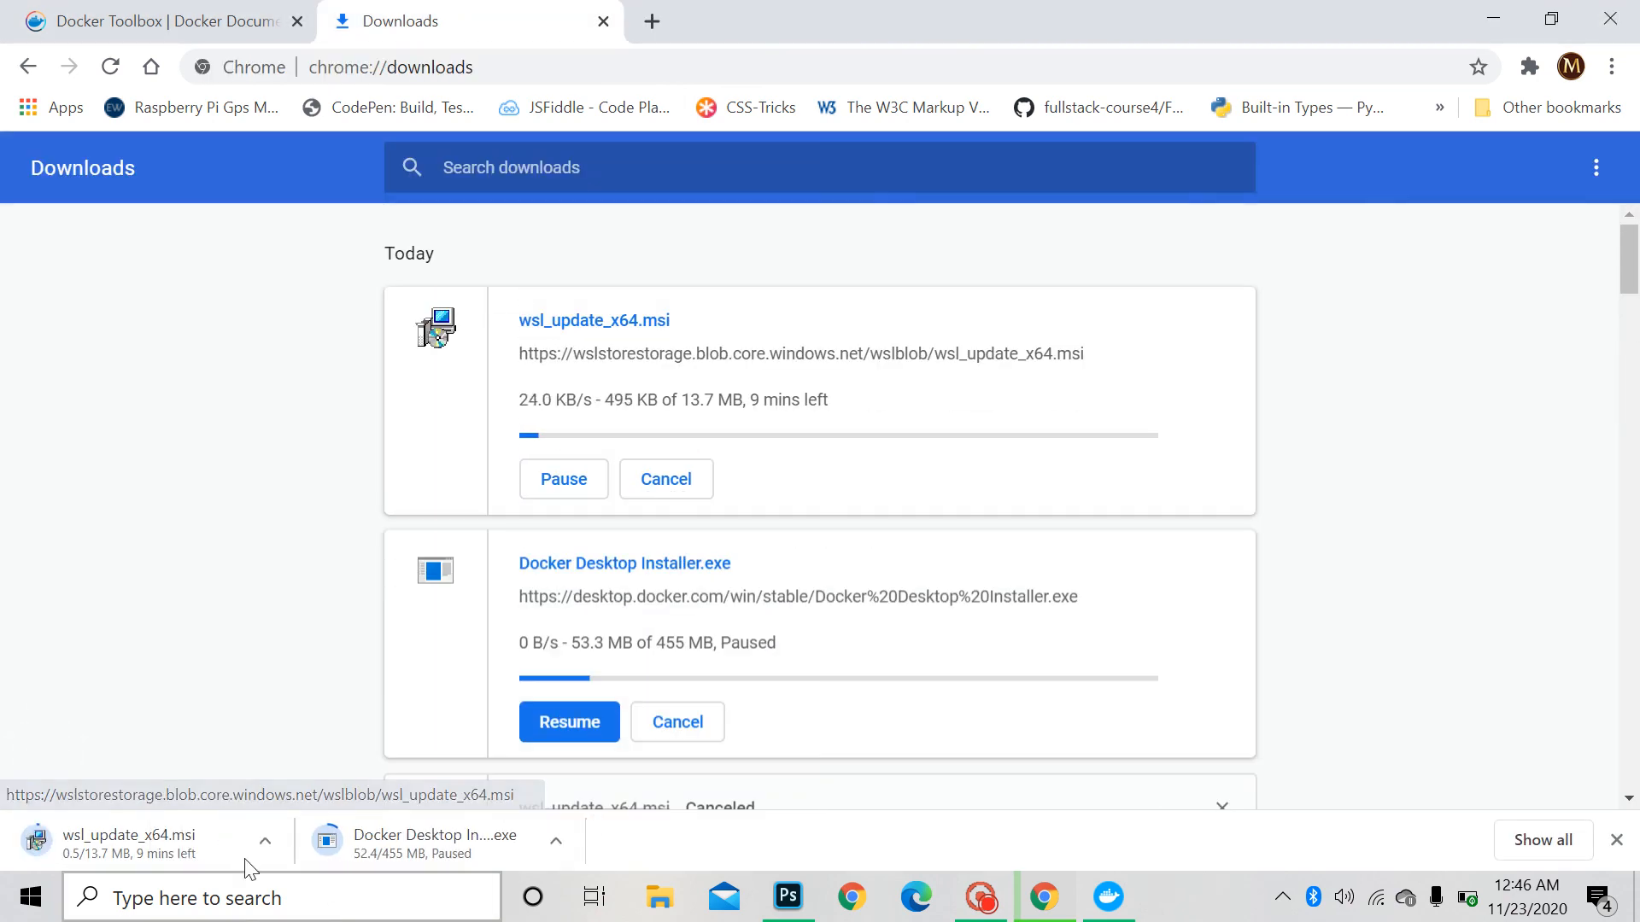
# Step: Pause the wsl_update_x64.msi download and minimize the browser window
pyautogui.click(264, 841)
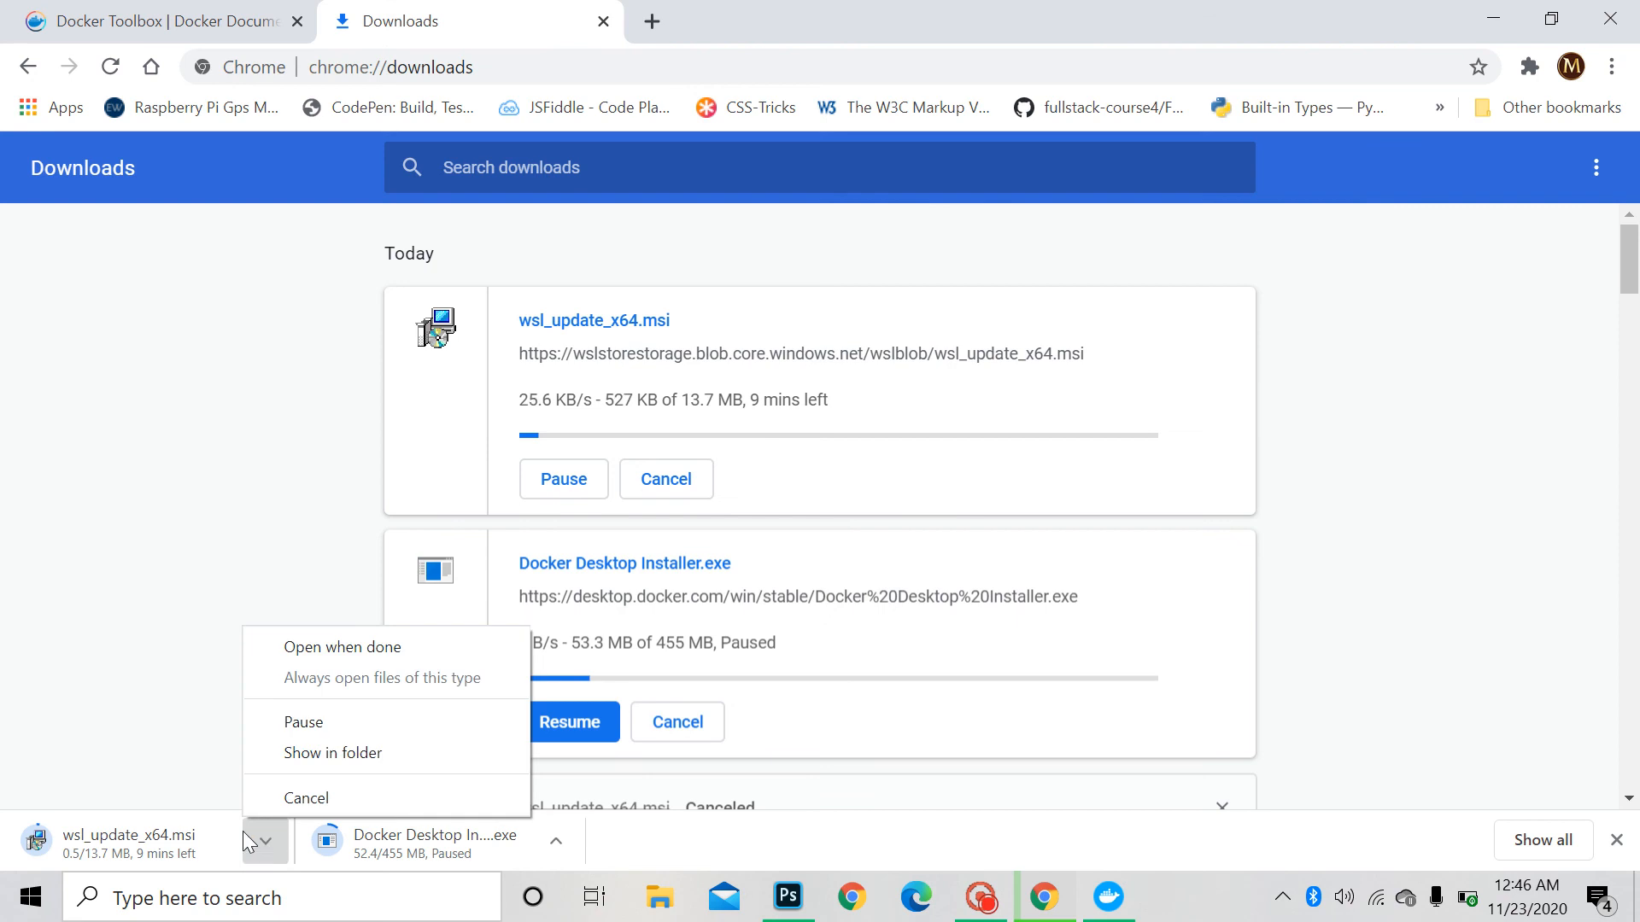
pyautogui.click(305, 733)
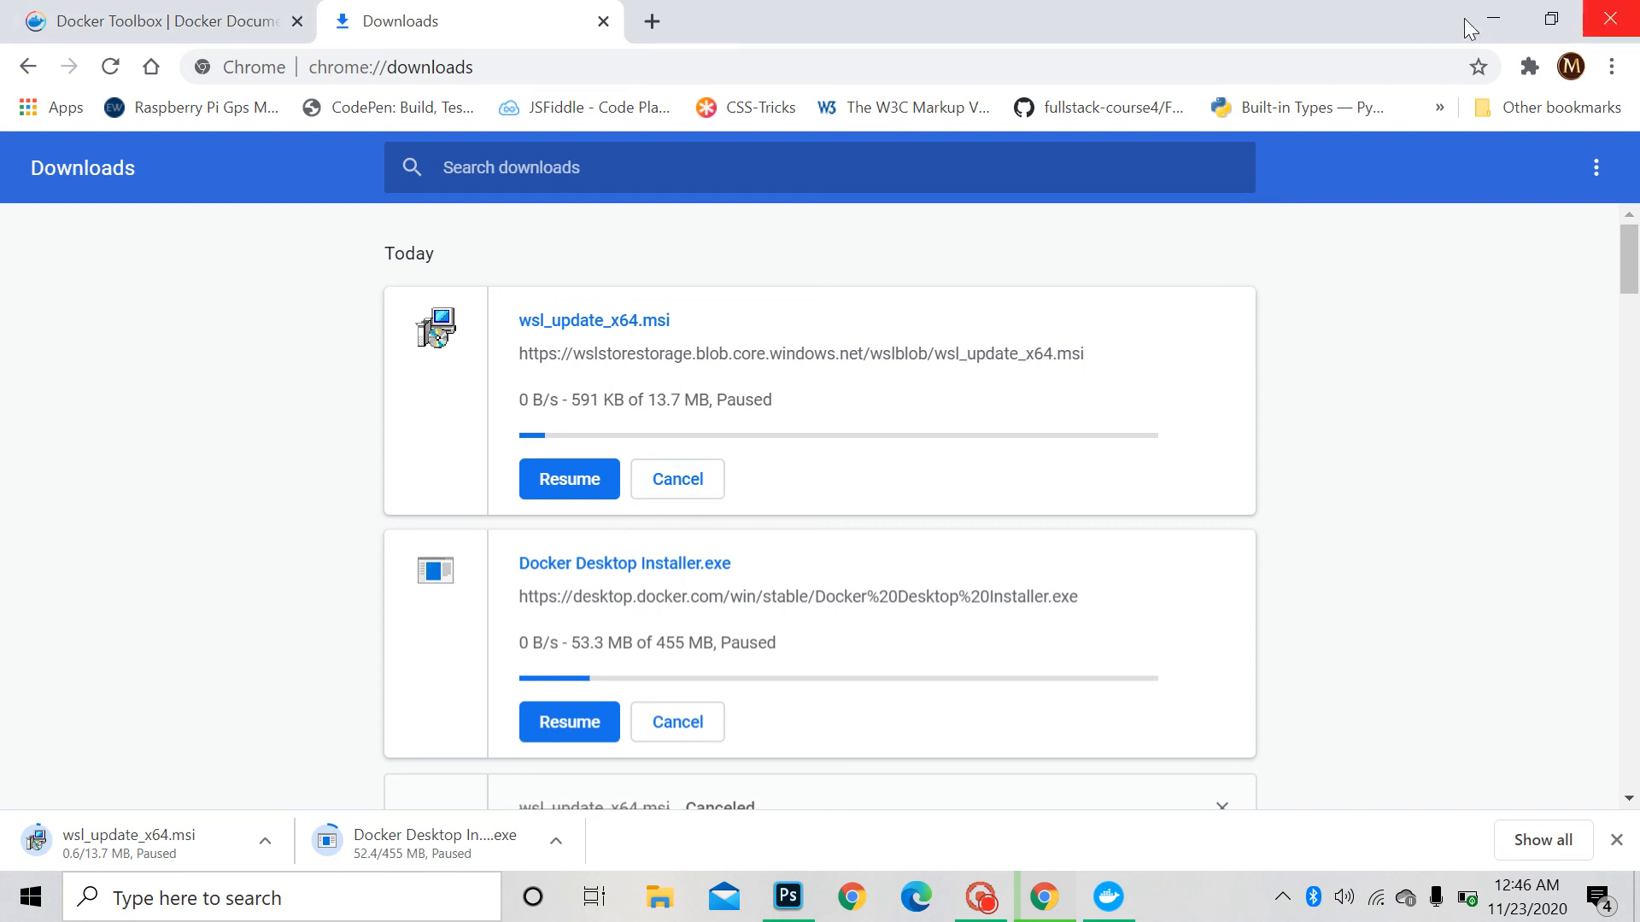
pyautogui.click(1492, 19)
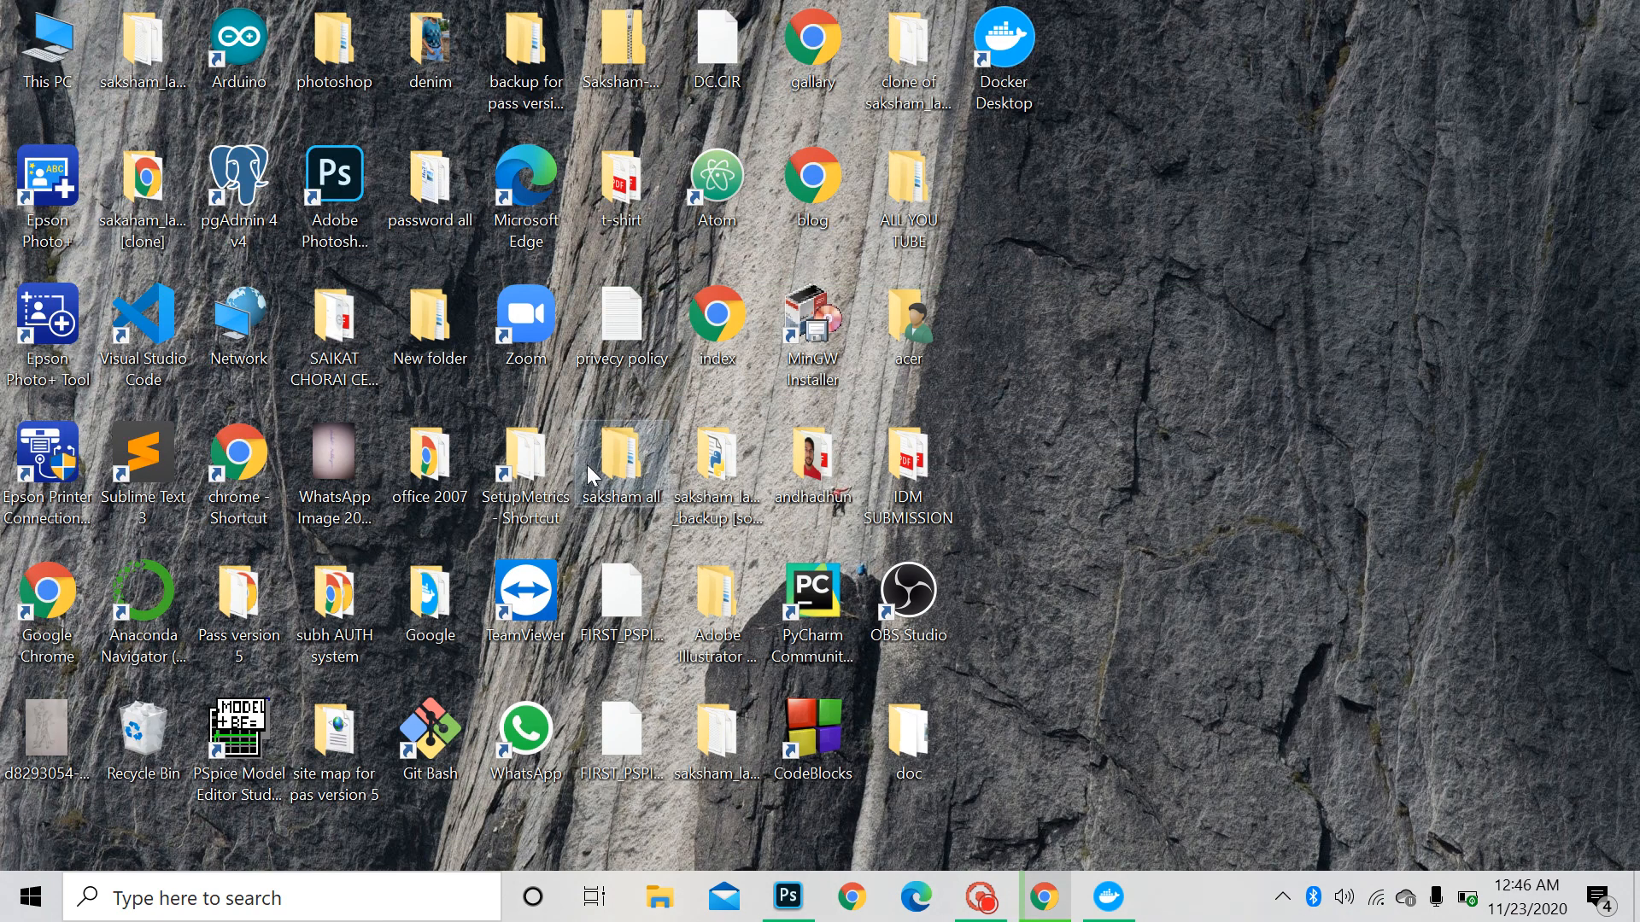
# Step: Restore Docker Desktop, reopen Turn Windows features on or off and accept the dialog without changing any feature
pyautogui.click(1108, 897)
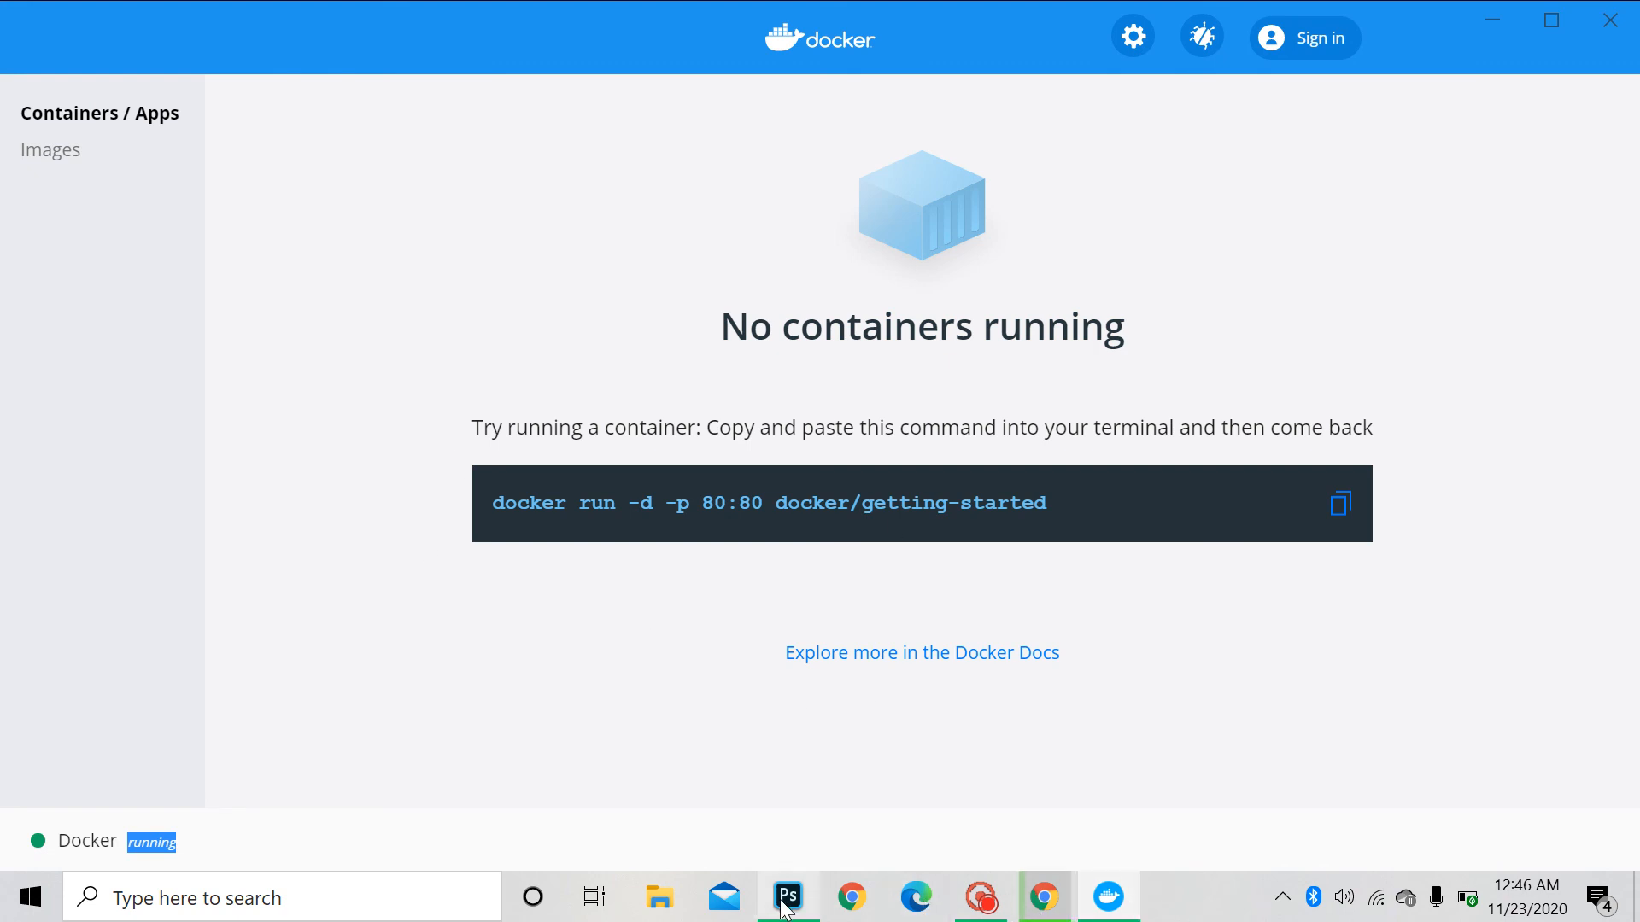
pyautogui.press('super+s')
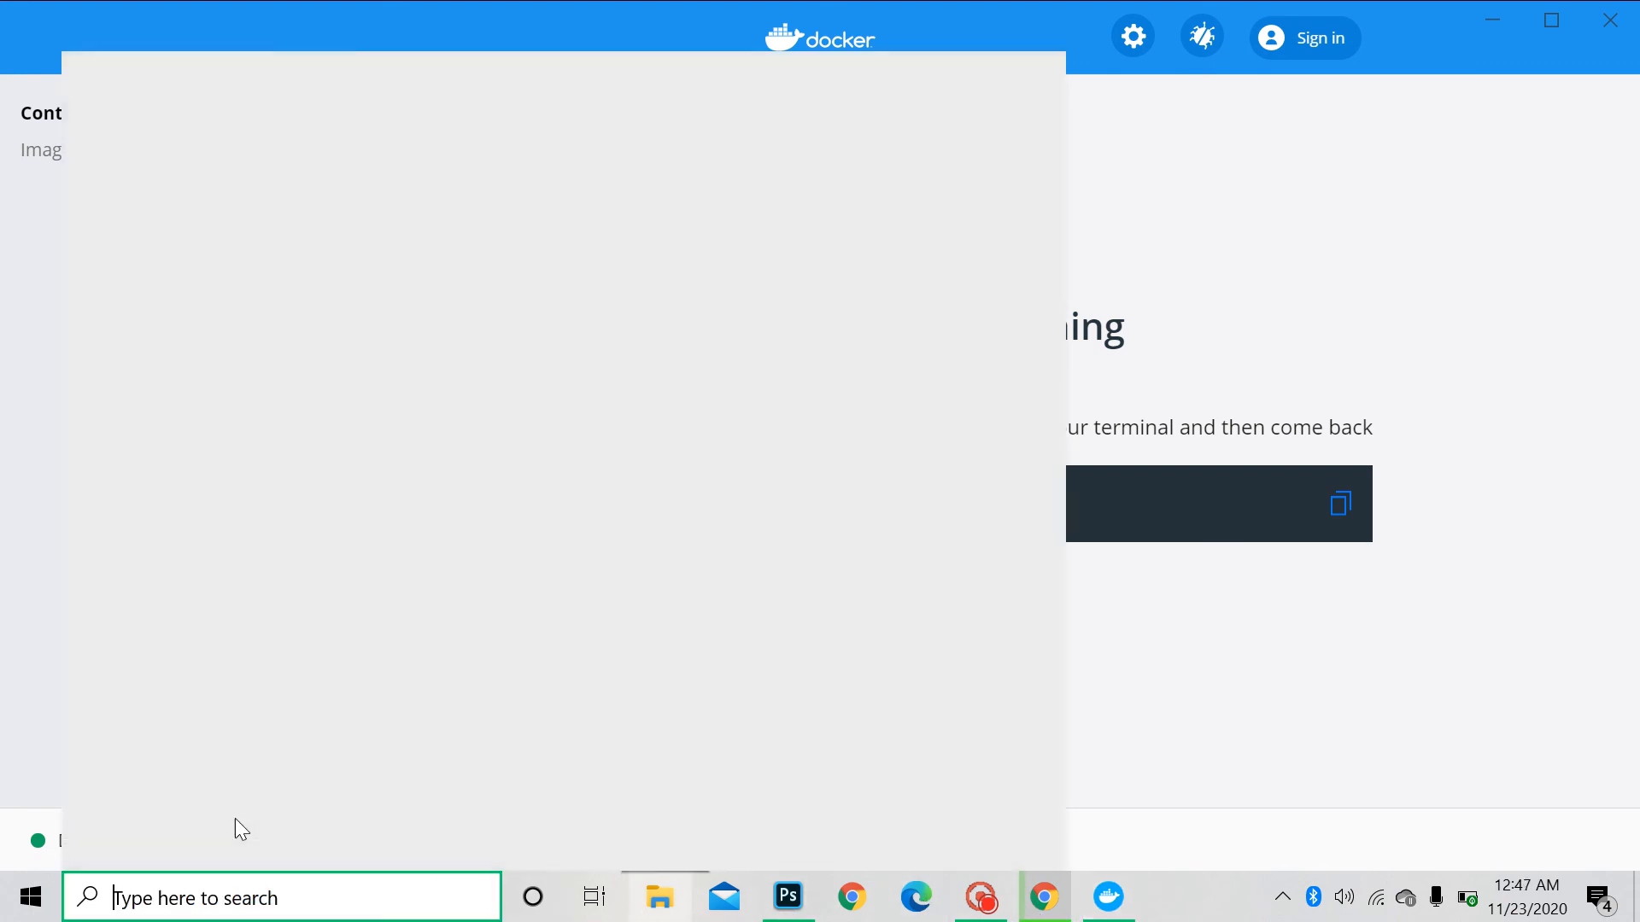
pyautogui.click(257, 651)
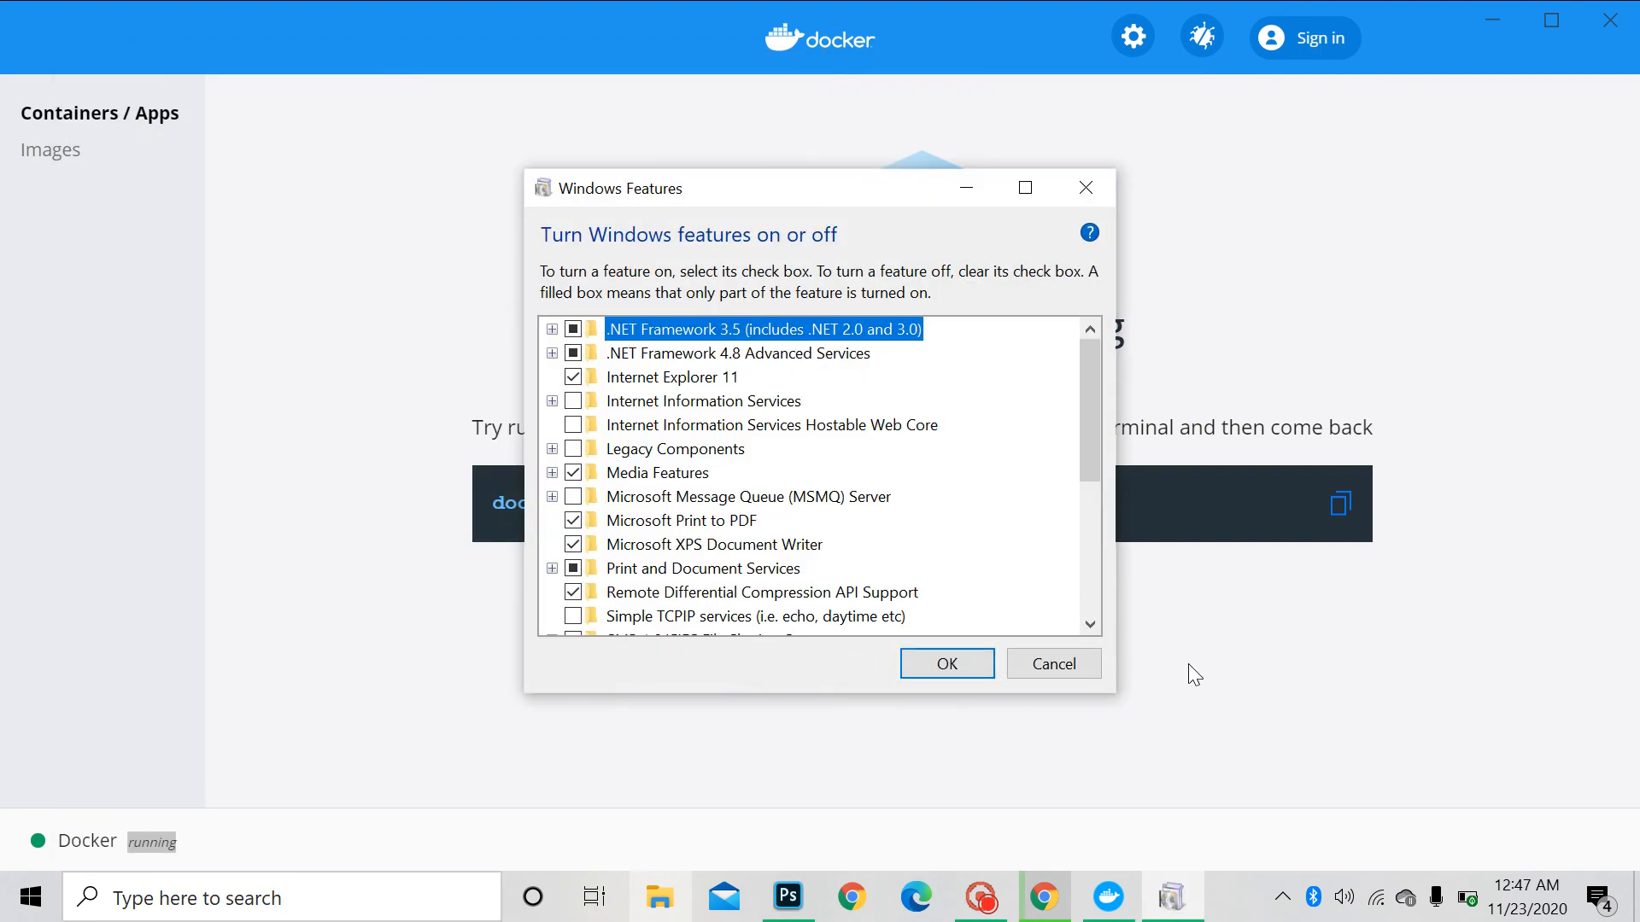
pyautogui.click(968, 671)
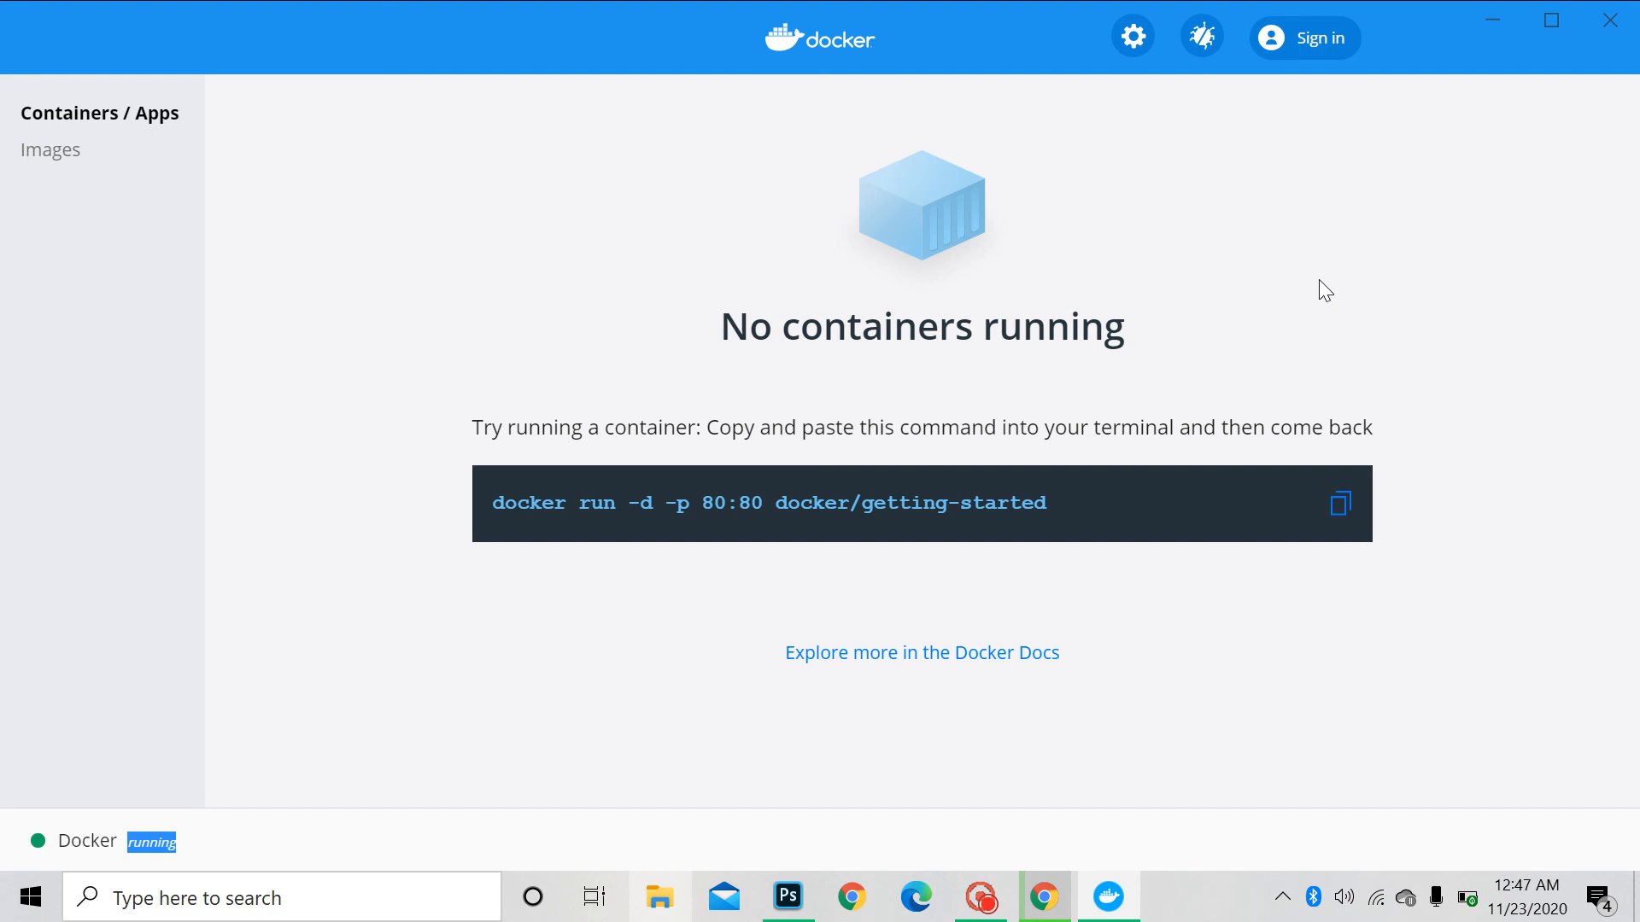
# Step: Close the Docker Desktop window, show the hidden system tray icons and open the screen recorder's control bar
pyautogui.click(1600, 38)
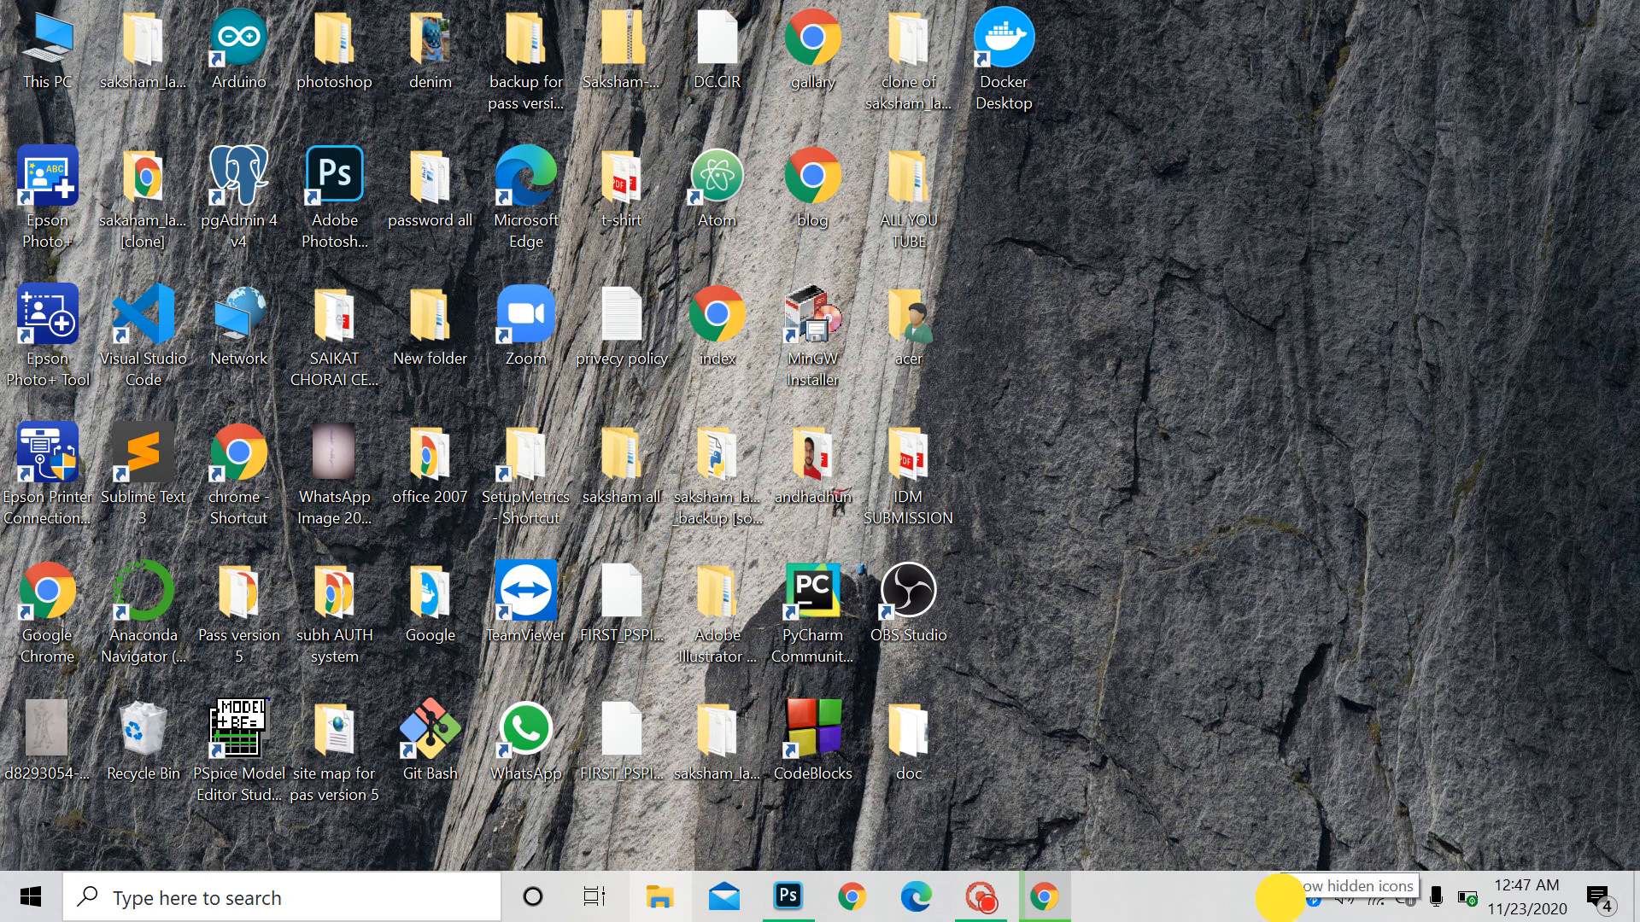
pyautogui.click(1284, 897)
pyautogui.click(1236, 749)
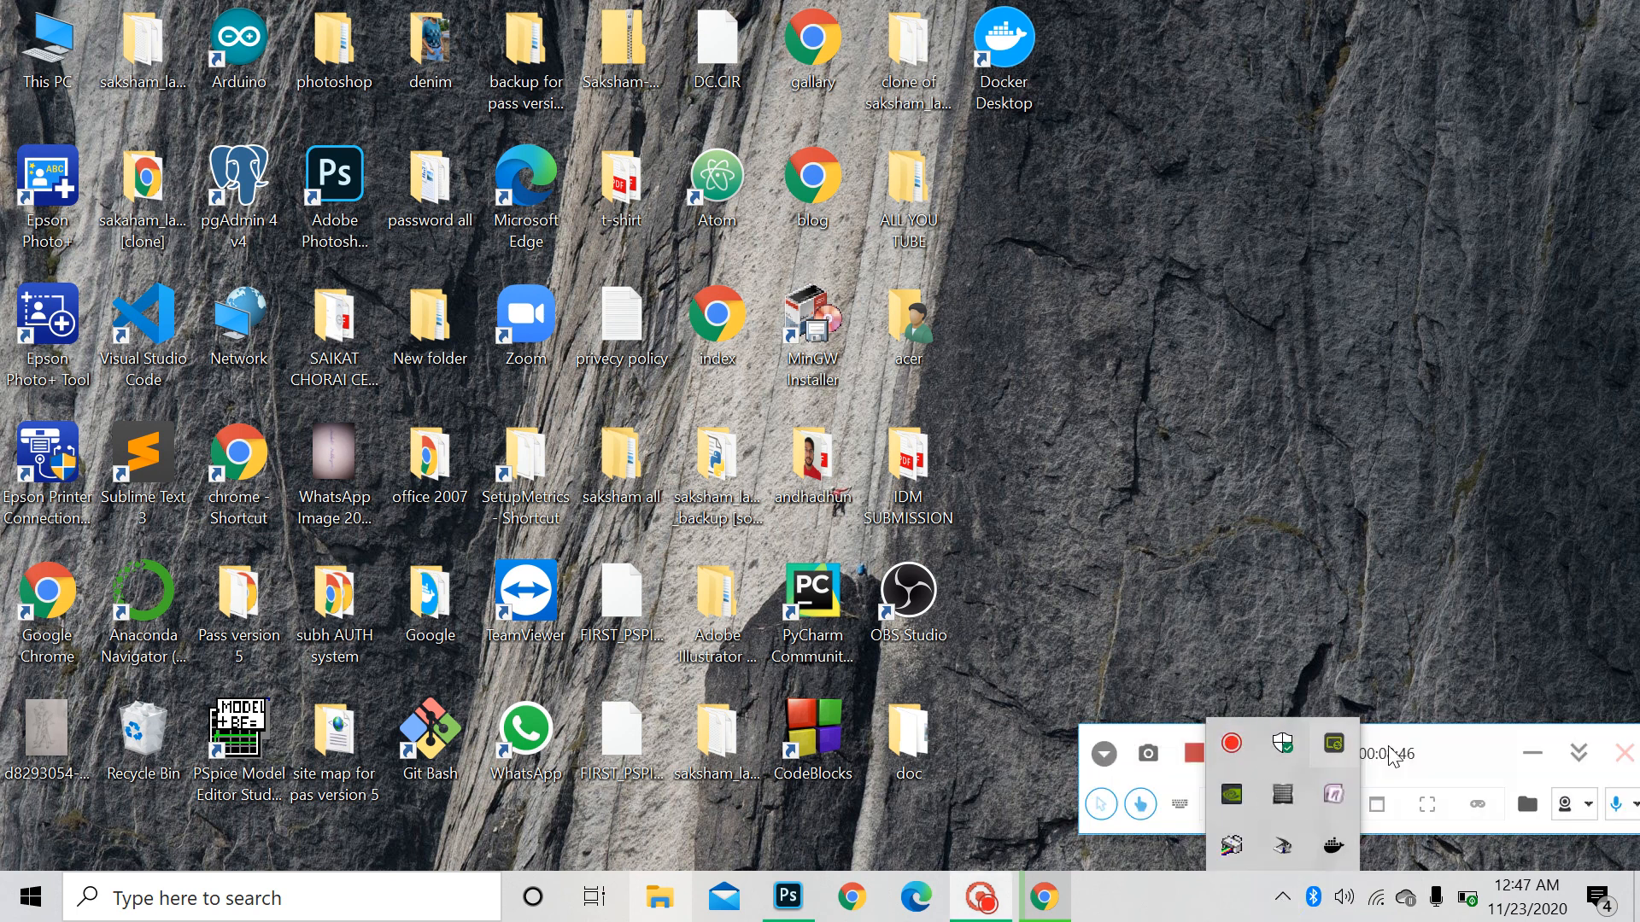